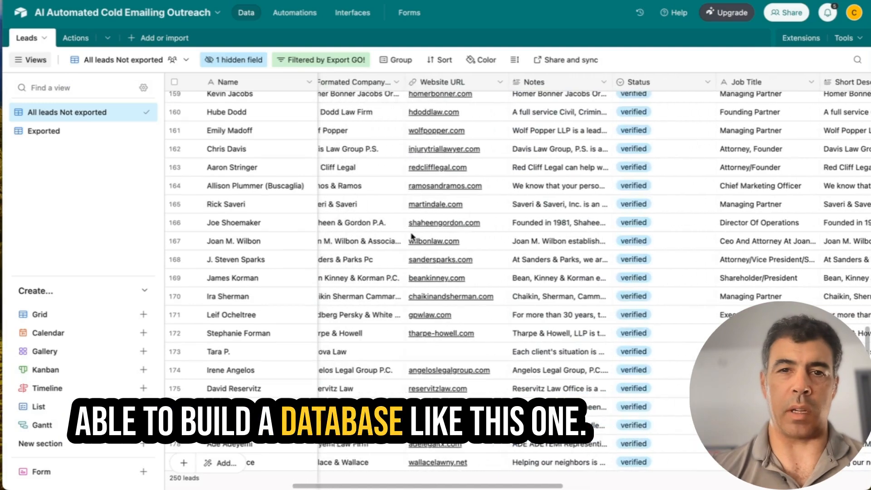
# Step: Tick AI Research GO! for row 167's lead and fill the box down to row 175
pyautogui.hscroll(15, 412, 236)
pyautogui.scroll(-3, 412, 236)
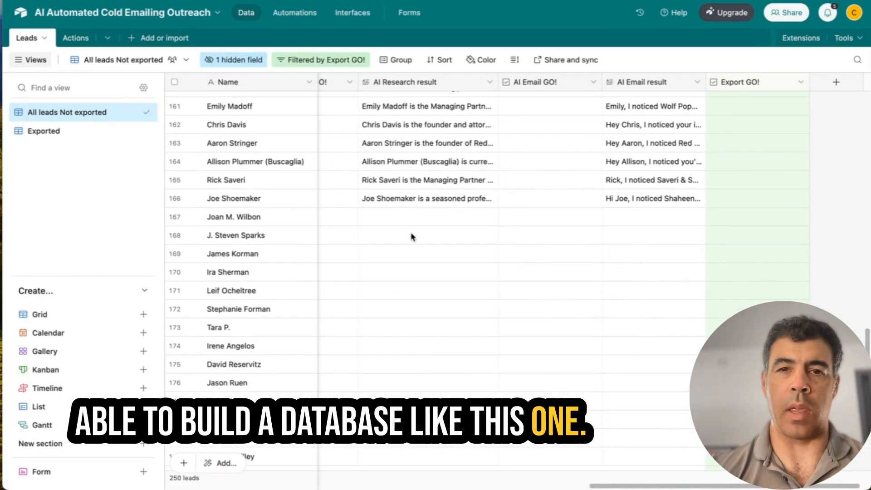
pyautogui.hscroll(-4, 412, 236)
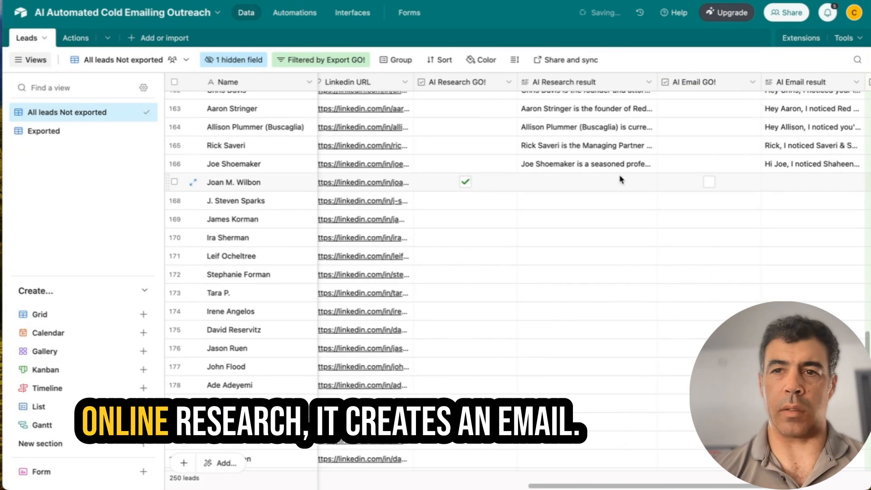
pyautogui.hscroll(5, 690, 189)
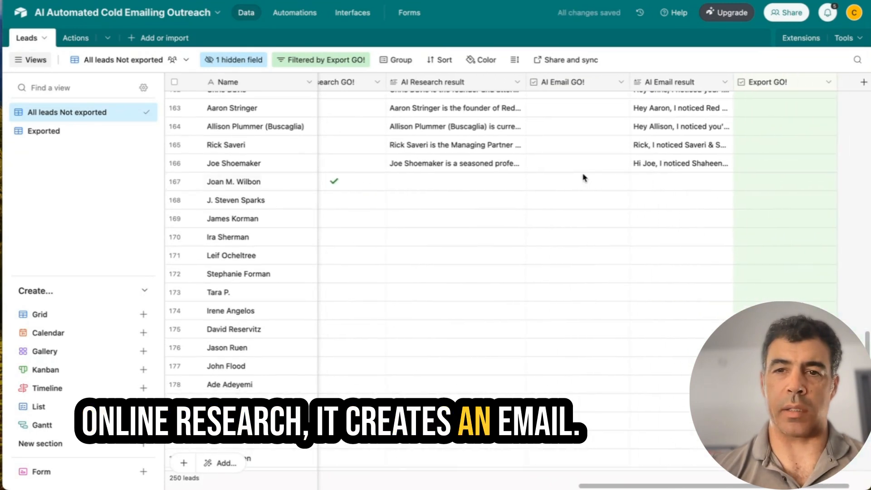
pyautogui.hscroll(-3, 485, 187)
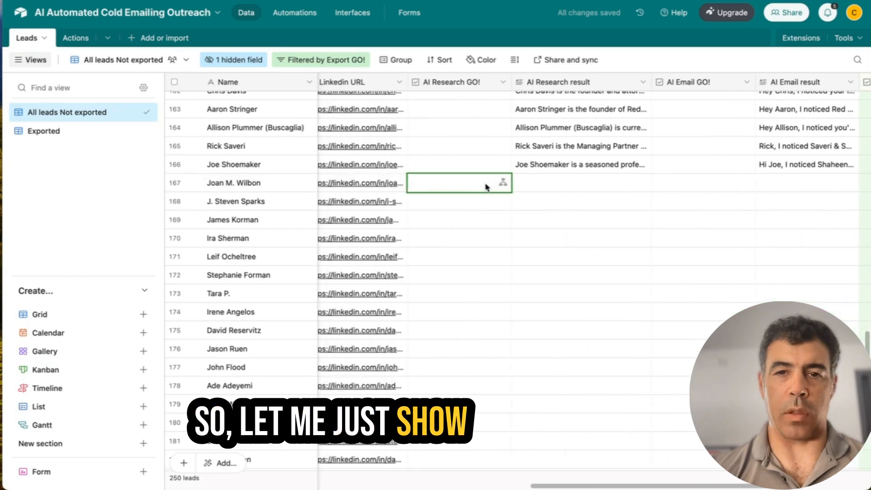
pyautogui.click(459, 183)
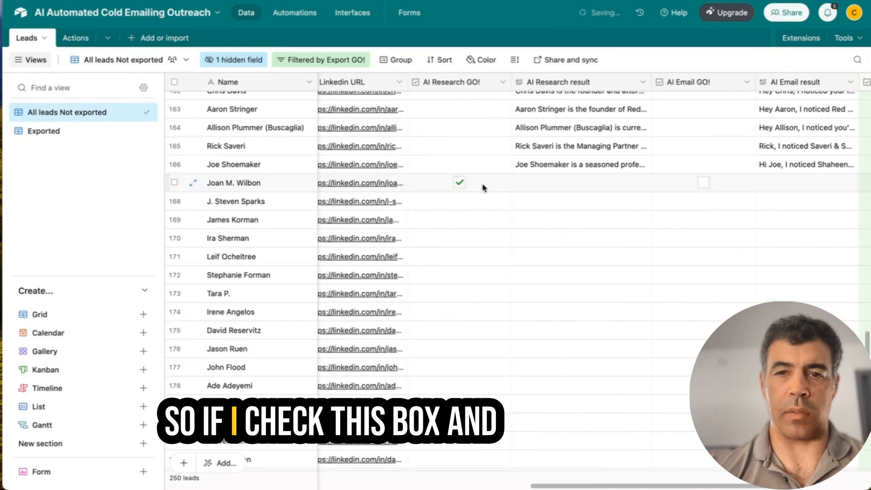
pyautogui.moveTo(511, 192); pyautogui.dragTo(499, 328)
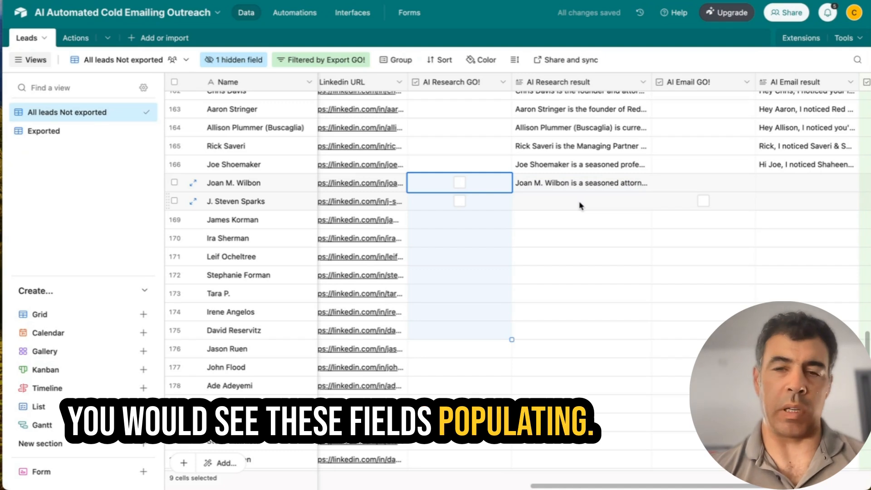
# Step: Expand row 167's AI Research result and read its law firm, education and experience profile
pyautogui.click(584, 187)
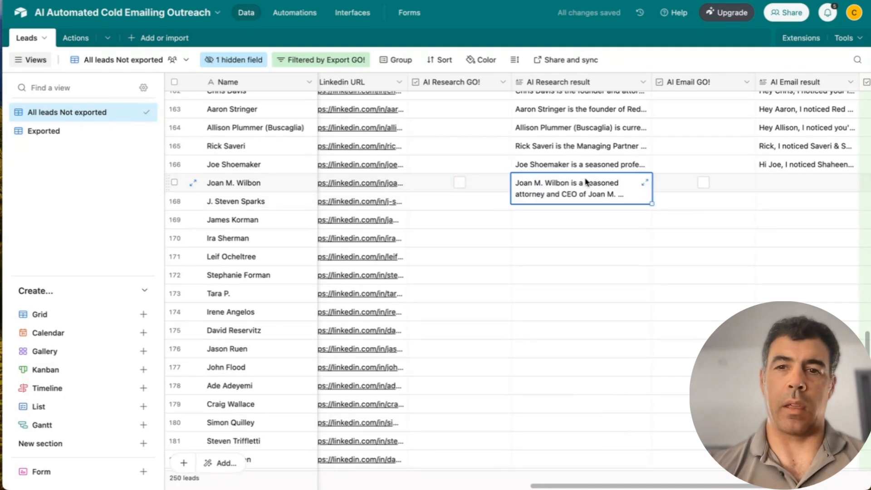
pyautogui.click(642, 184)
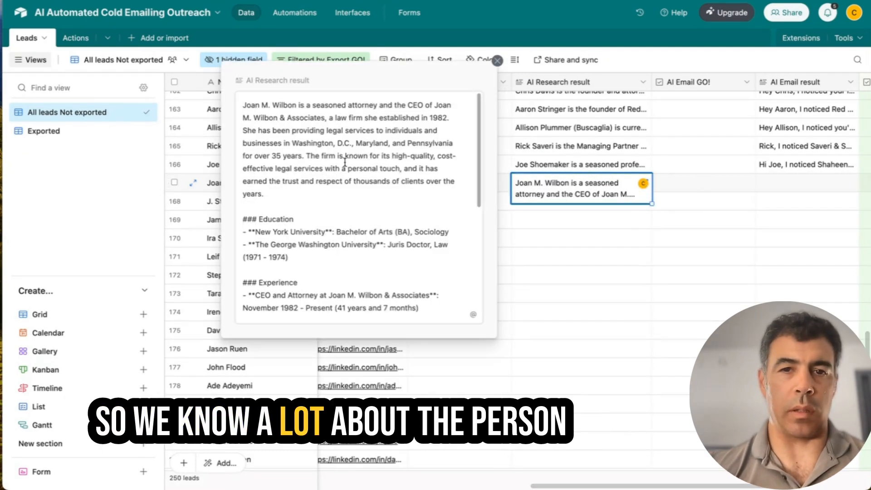
pyautogui.scroll(-8, 345, 162)
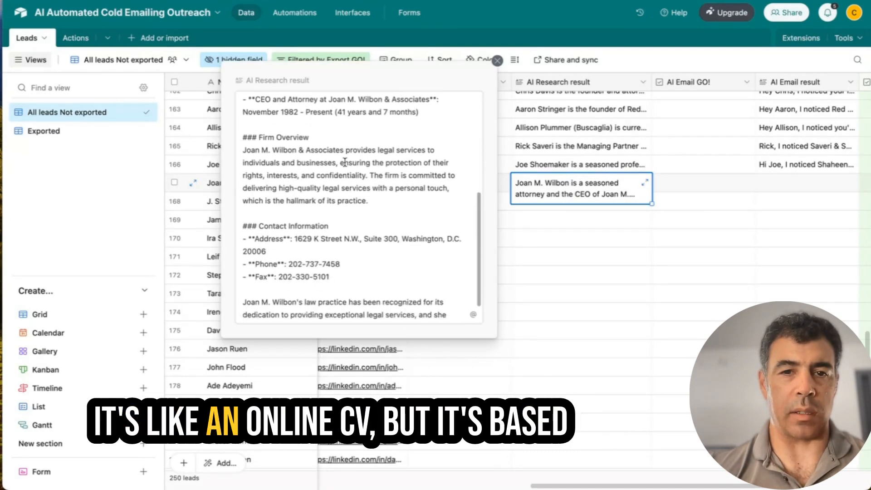
pyautogui.scroll(5, 347, 159)
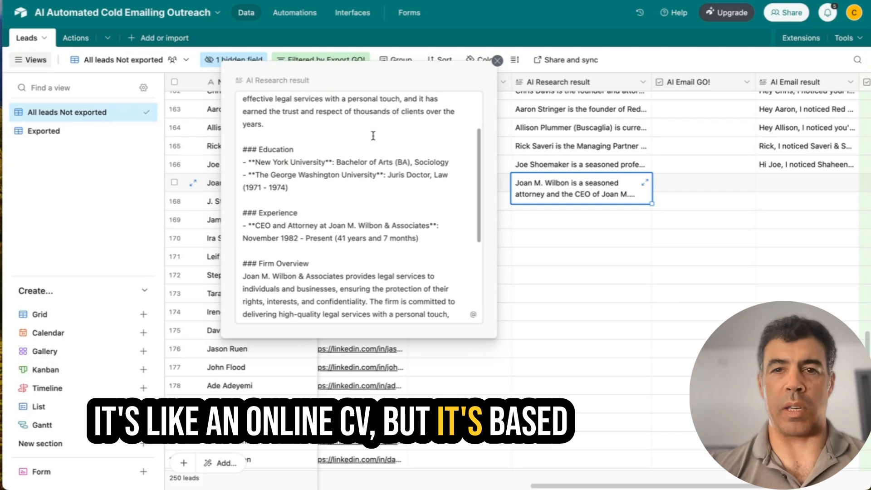
pyautogui.scroll(3, 373, 135)
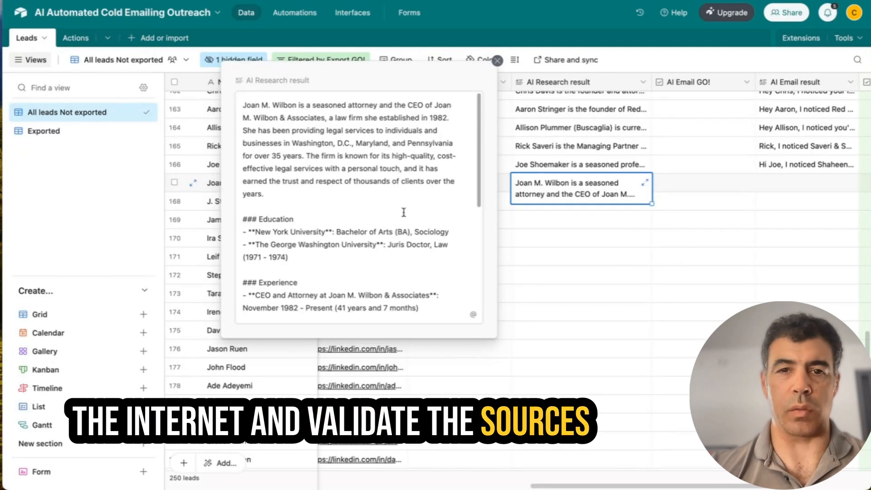
pyautogui.scroll(-5, 403, 211)
pyautogui.click(497, 60)
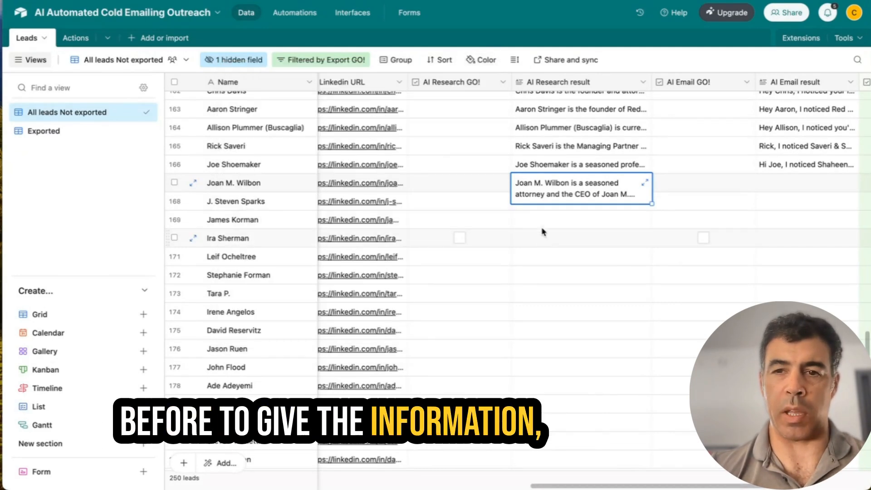
# Step: Return to row 167 and tick AI Email GO! to start its email generation
pyautogui.click(543, 211)
pyautogui.hscroll(3, 536, 213)
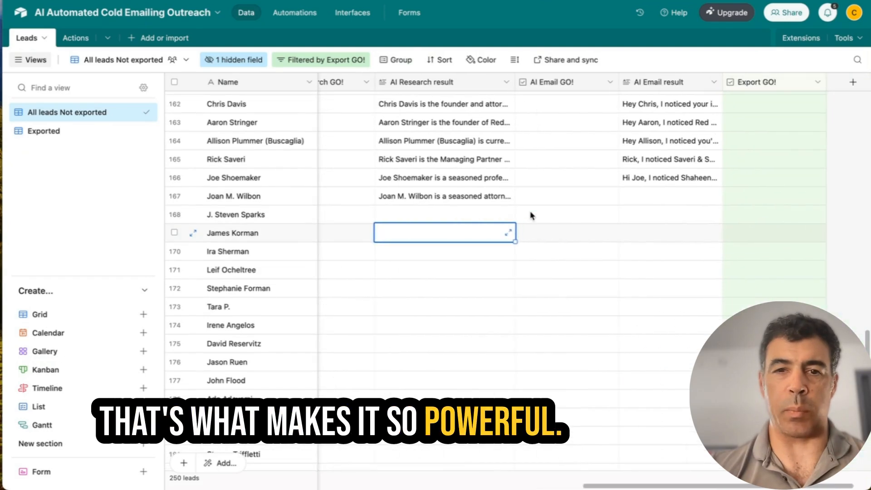
pyautogui.click(452, 196)
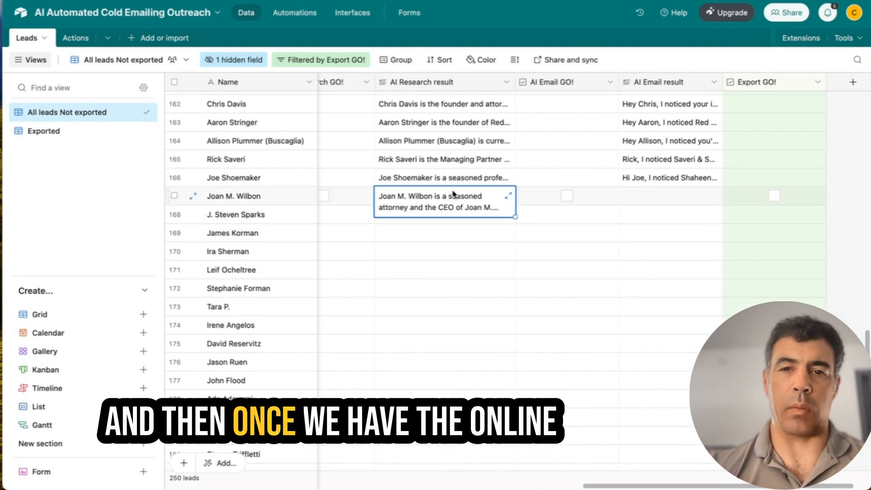
pyautogui.click(568, 196)
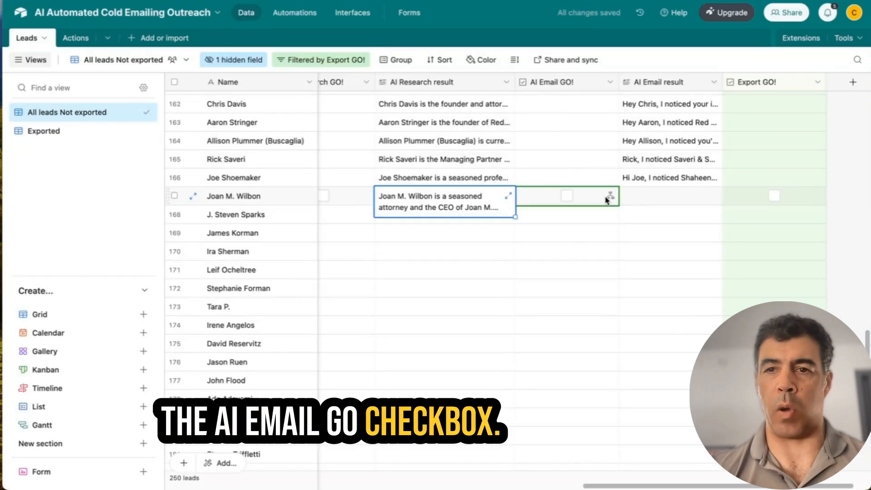
# Step: Expand row 167's generated cold email to read it, then close it
pyautogui.doubleClick(667, 196)
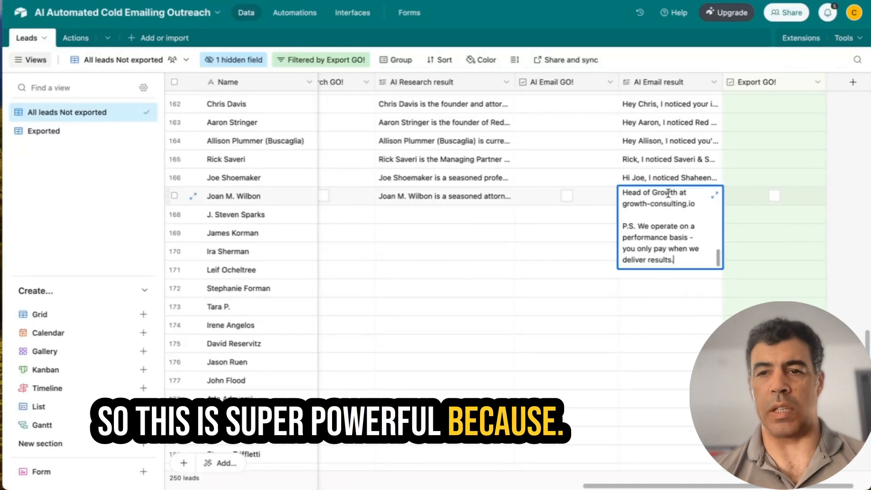
pyautogui.click(715, 195)
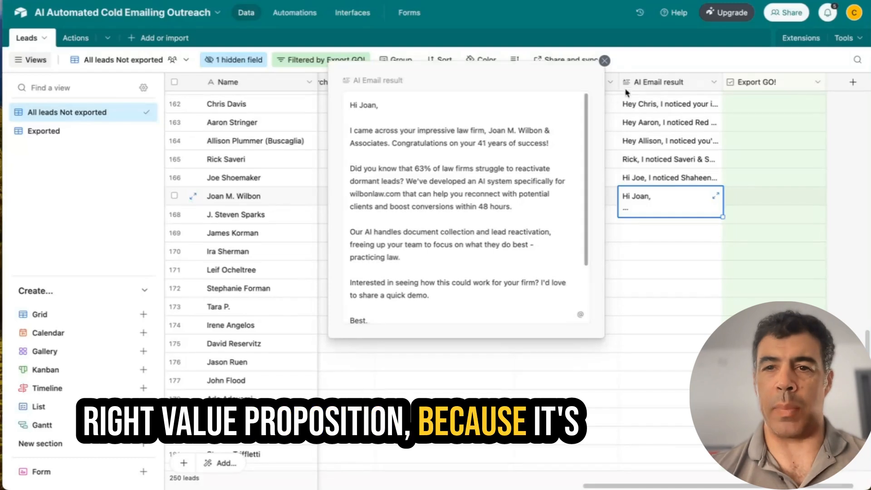
pyautogui.click(605, 62)
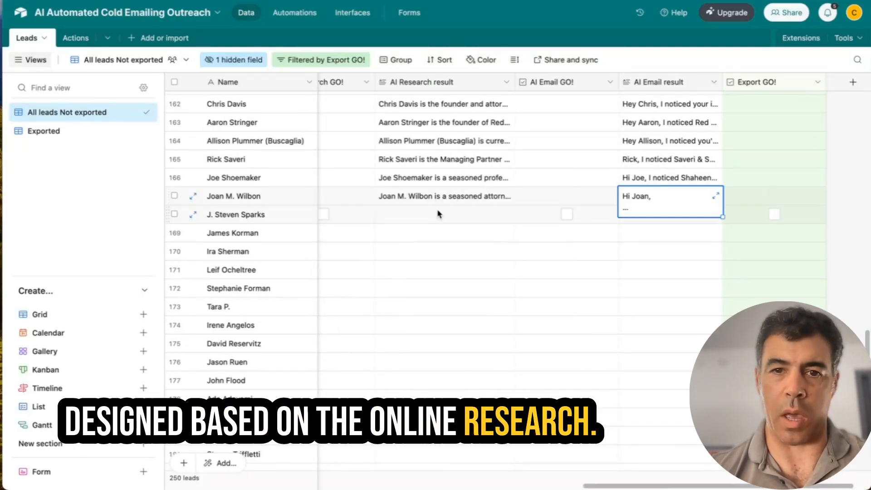
# Step: Tick AI Research GO! on row 168 and fill it down through row 175
pyautogui.hscroll(-4, 438, 214)
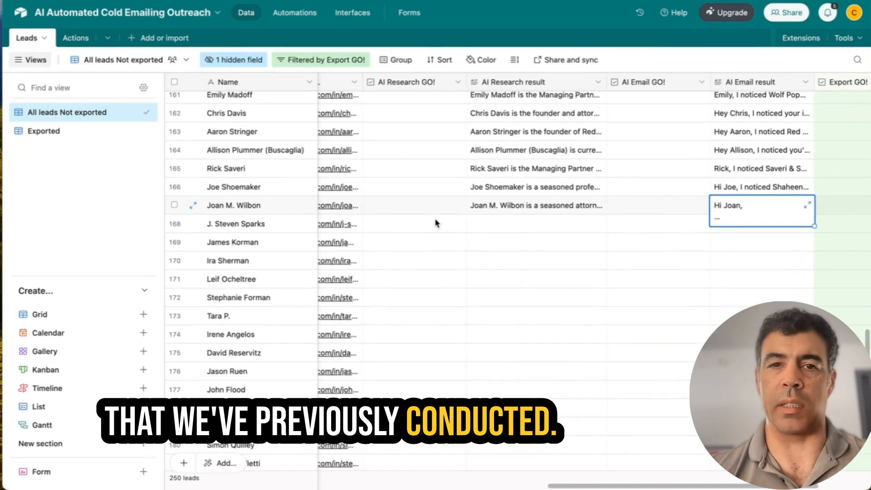
pyautogui.hscroll(2, 435, 222)
pyautogui.scroll(-1, 435, 222)
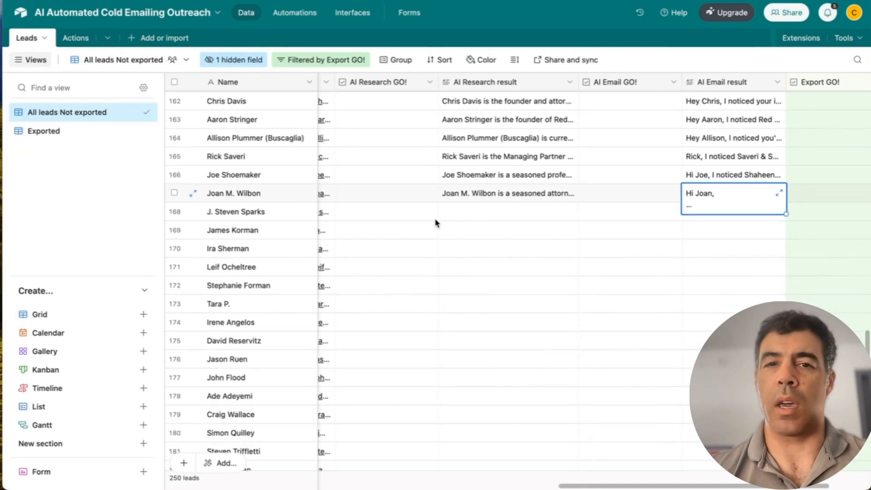
pyautogui.click(386, 211)
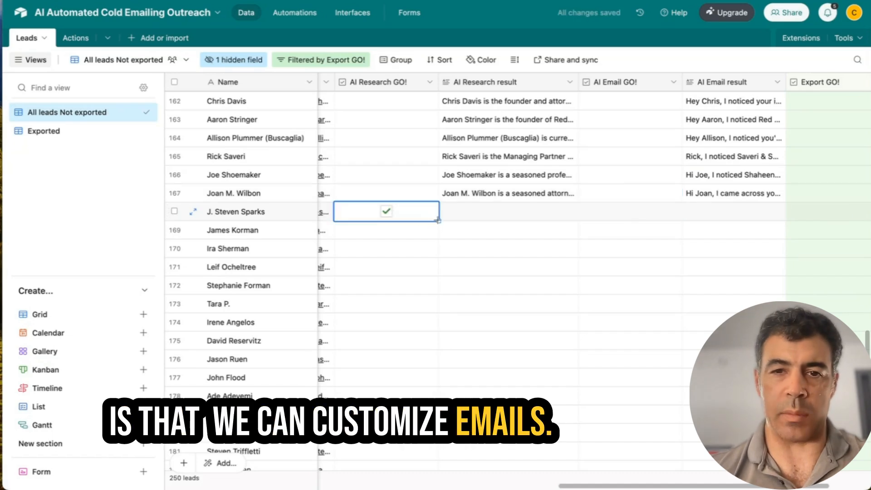
pyautogui.moveTo(438, 220); pyautogui.dragTo(427, 341)
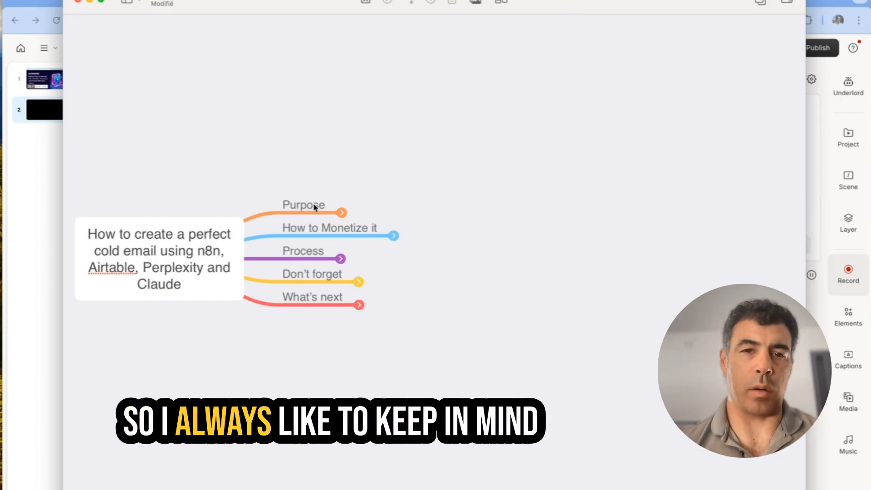
# Step: Expand Purpose, How to Monetize it and Niches, revealing sectors like Solar B2B, SaaS and cybersecurity
pyautogui.click(342, 213)
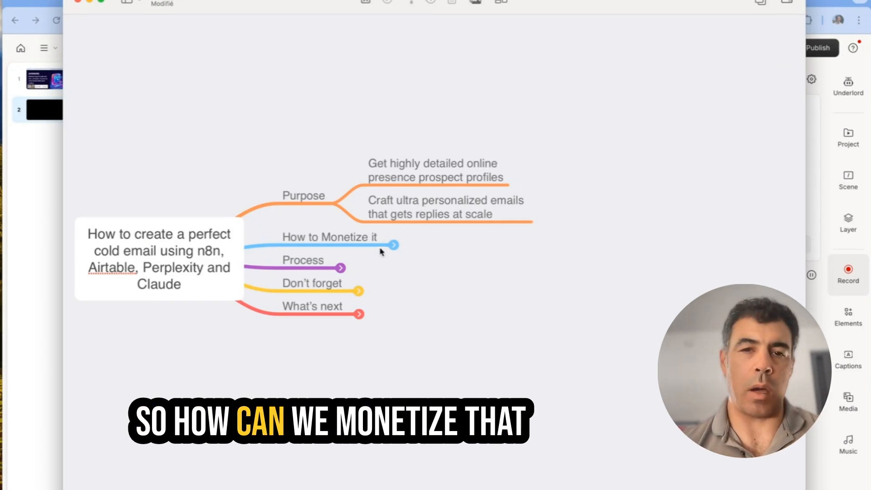
pyautogui.click(395, 245)
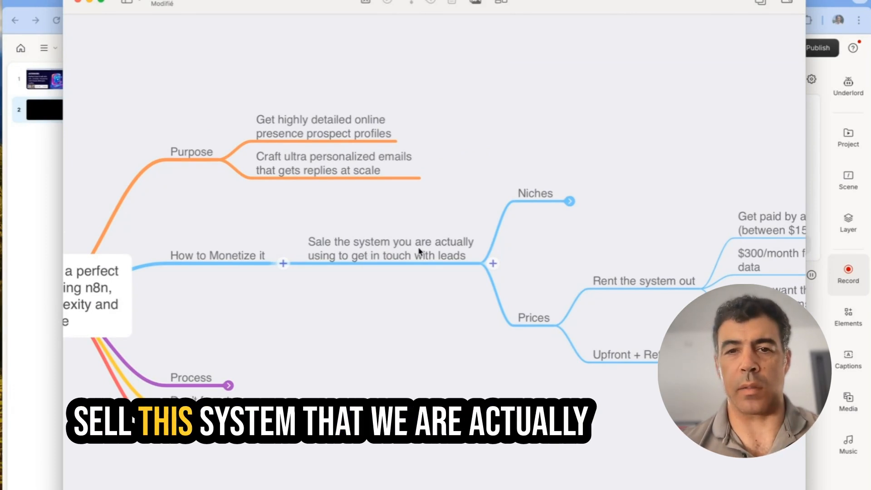
pyautogui.hscroll(3, 420, 250)
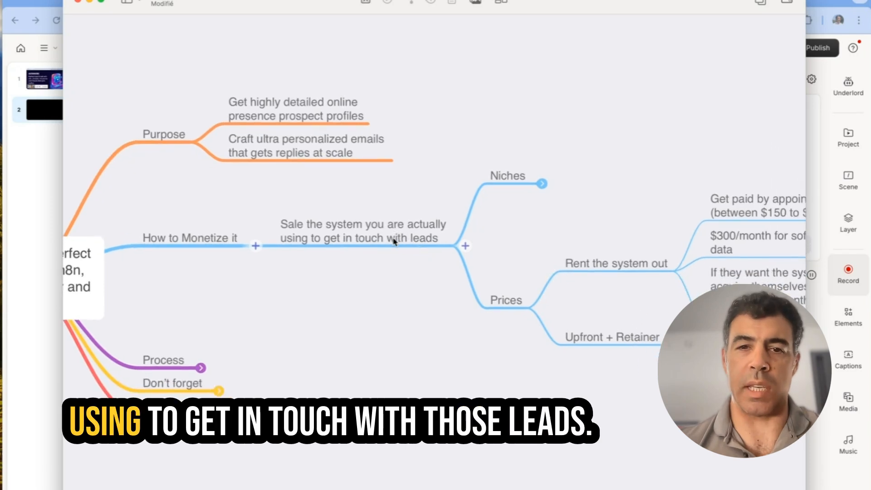
pyautogui.hscroll(4, 392, 241)
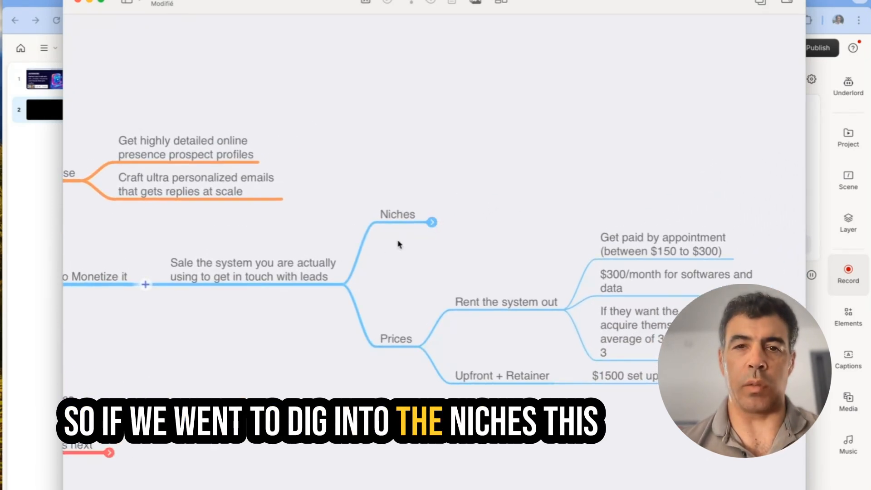
pyautogui.click(433, 223)
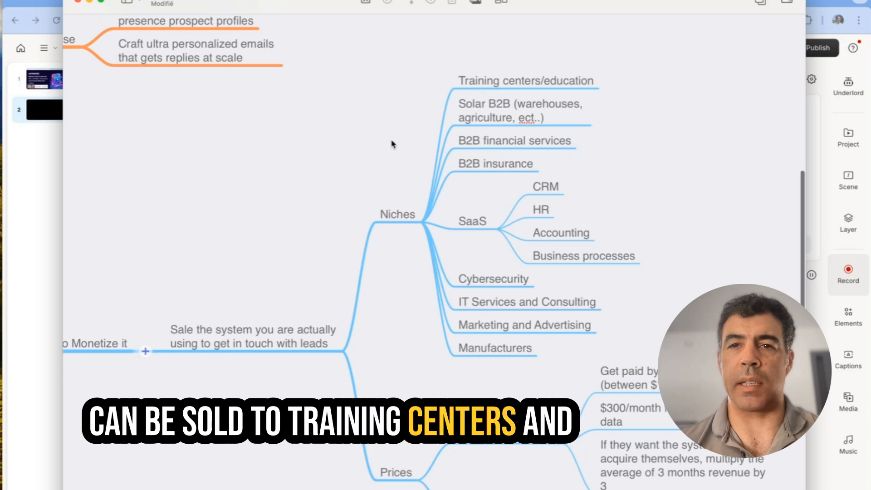
pyautogui.scroll(-2, 393, 144)
pyautogui.hscroll(1, 393, 144)
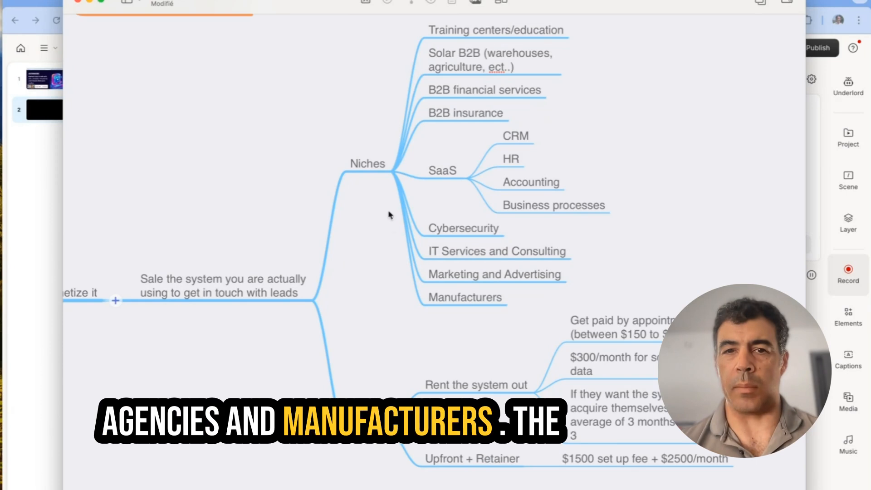
pyautogui.scroll(-5, 461, 313)
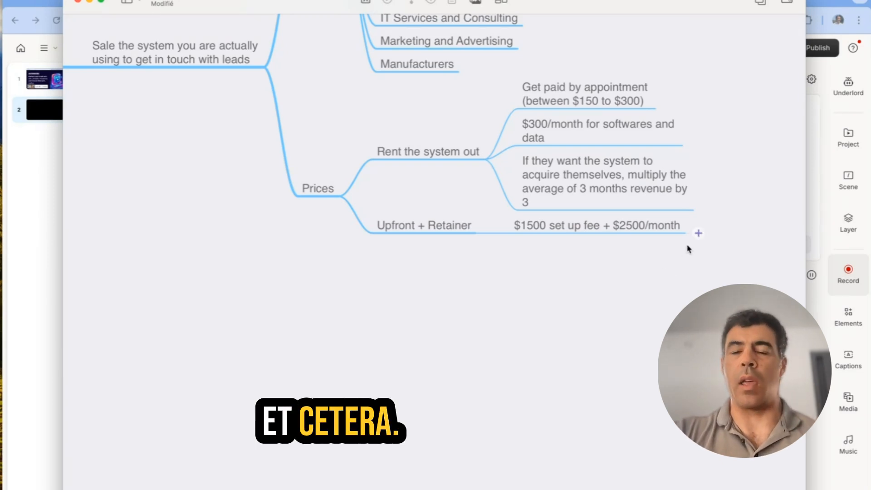
# Step: Expand the Process and Don't forget branches to show Build Airtable Database and Click the like button
pyautogui.scroll(-2, 686, 248)
pyautogui.hscroll(-1, 687, 248)
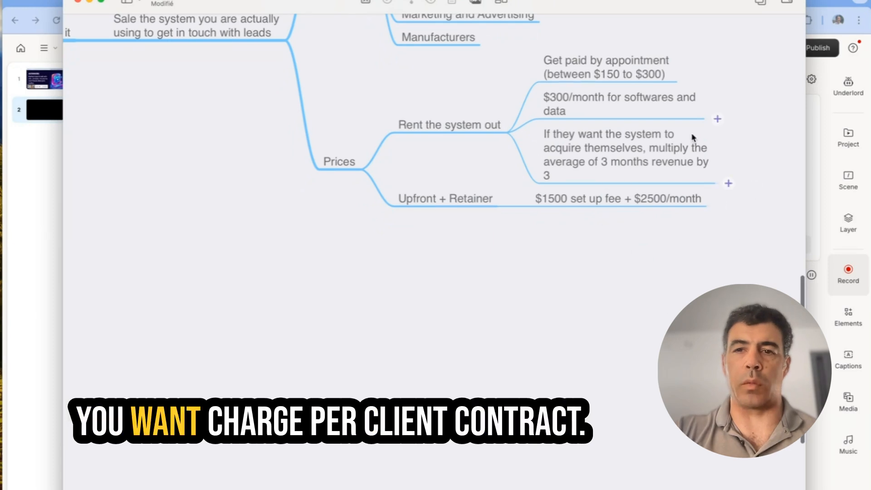
pyautogui.hscroll(-10, 589, 321)
pyautogui.hscroll(-4, 589, 321)
pyautogui.scroll(1, 590, 321)
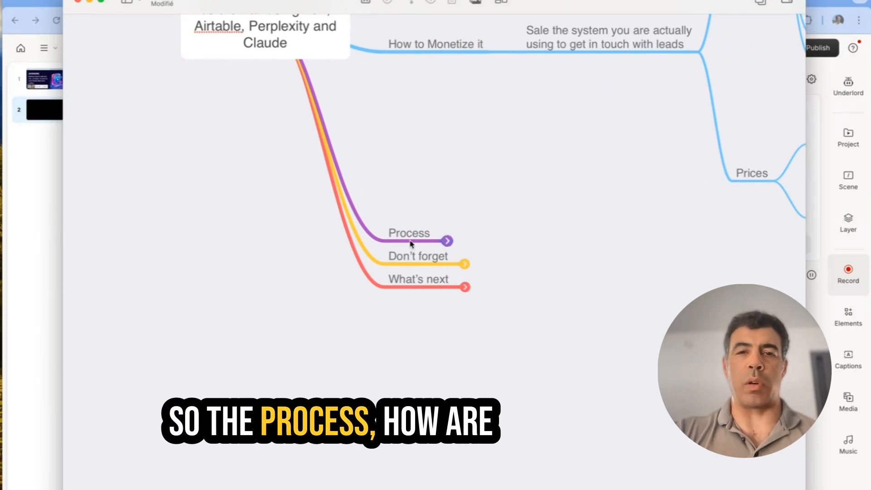
pyautogui.click(448, 240)
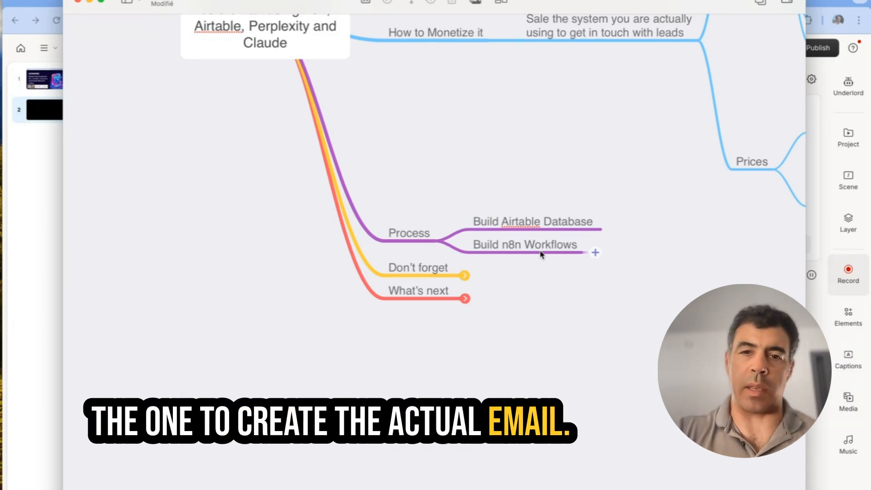
pyautogui.click(464, 276)
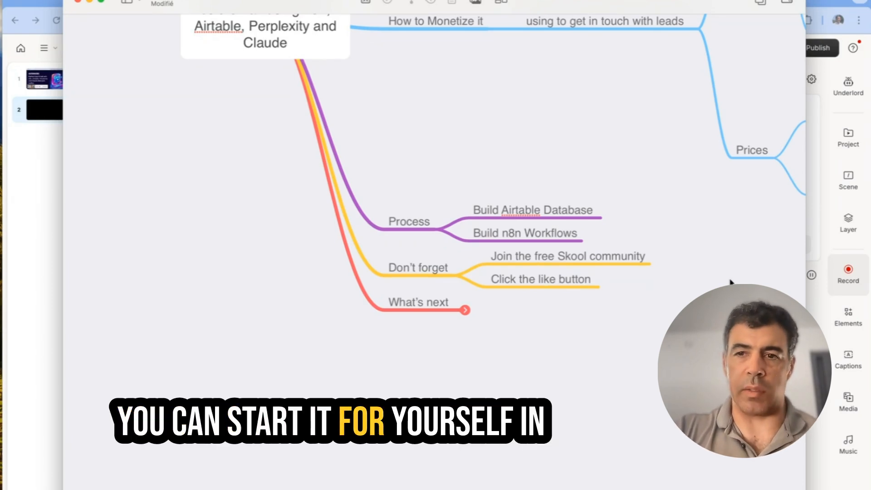
pyautogui.hscroll(2, 730, 282)
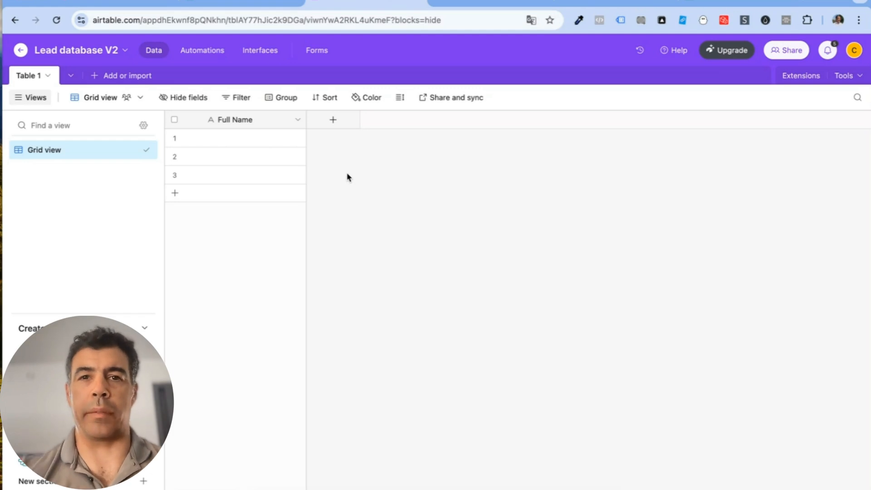
# Step: Add First Name and Last Name single line text fields
pyautogui.click(333, 122)
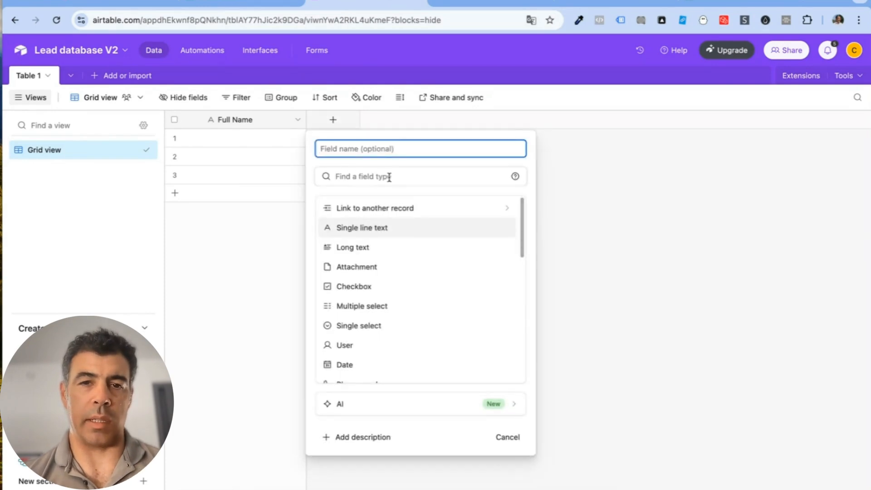
pyautogui.click(381, 227)
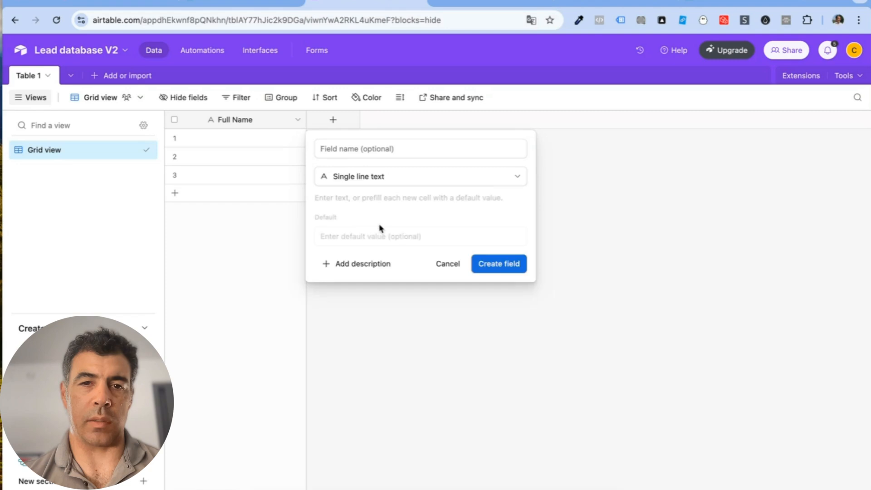
pyautogui.click(369, 150)
pyautogui.write('Fi')
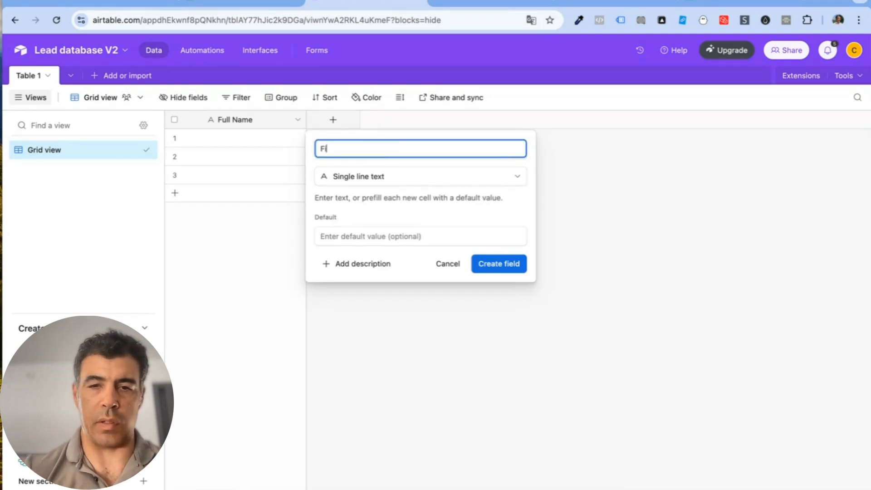
pyautogui.write('rst Name')
pyautogui.press('Return')
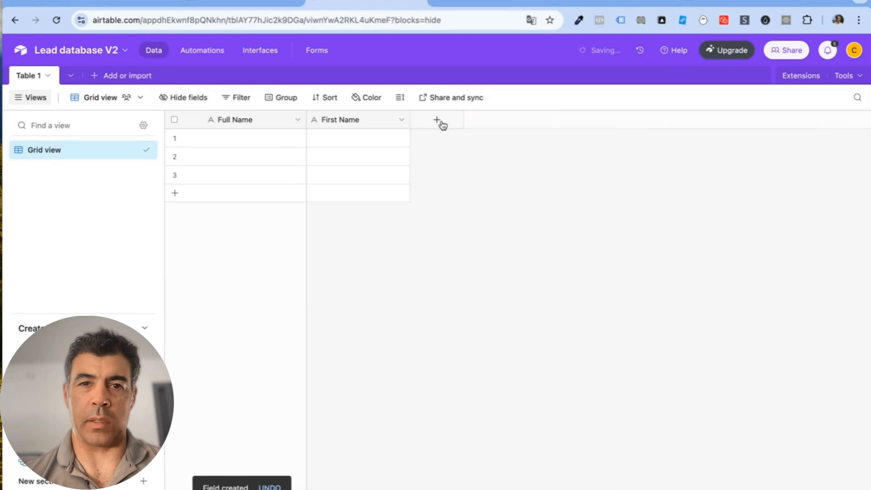
pyautogui.click(436, 120)
pyautogui.write('Last ')
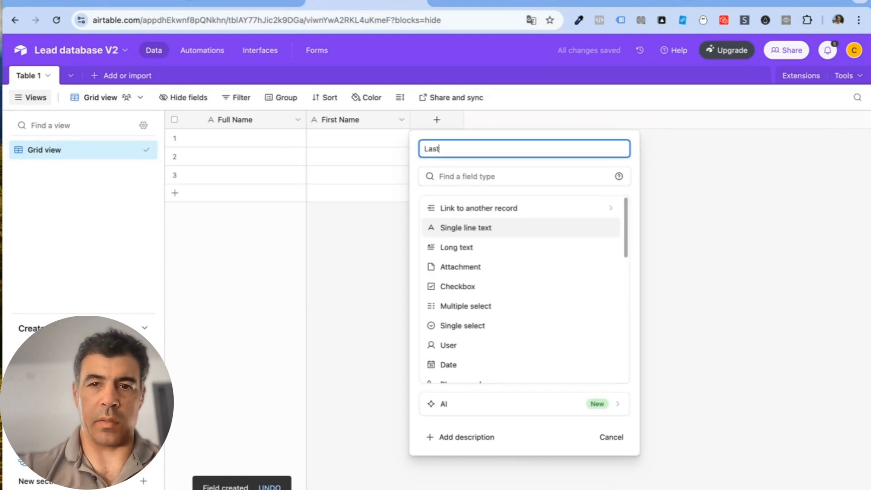
pyautogui.write('Name')
pyautogui.click(495, 234)
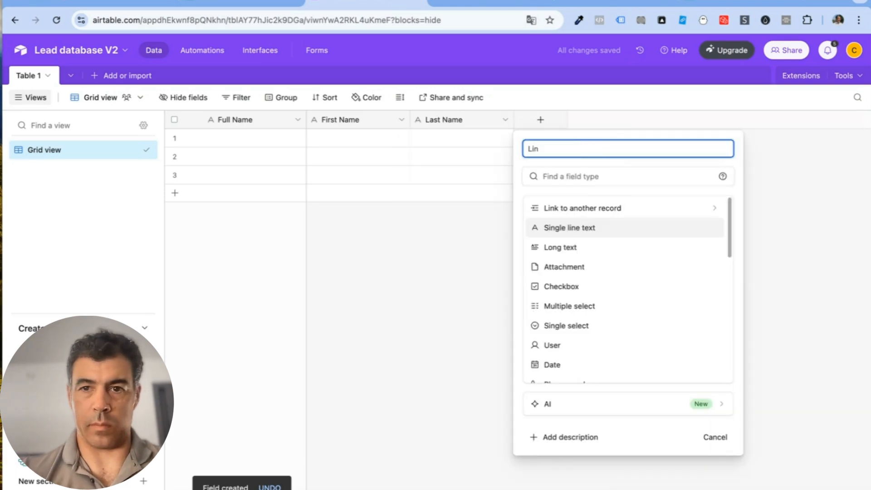
# Step: Add a Linkedin field of type URL
pyautogui.click(574, 176)
pyautogui.write('url')
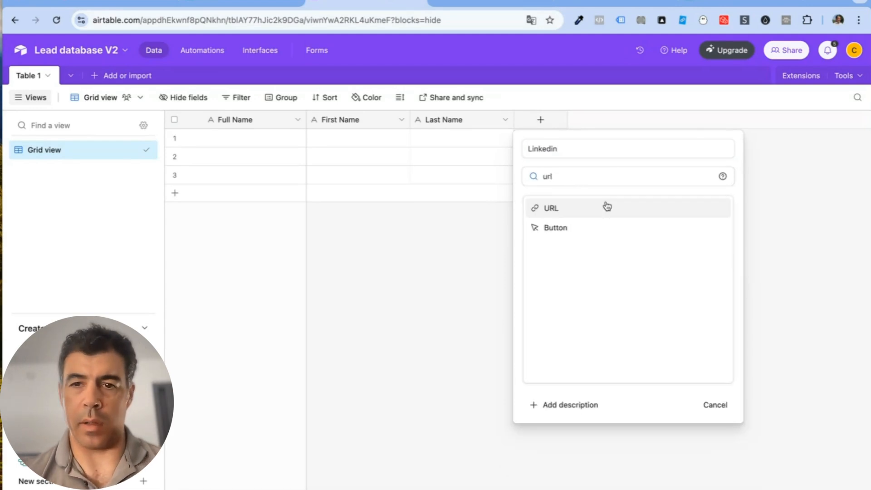
pyautogui.click(604, 206)
pyautogui.click(719, 247)
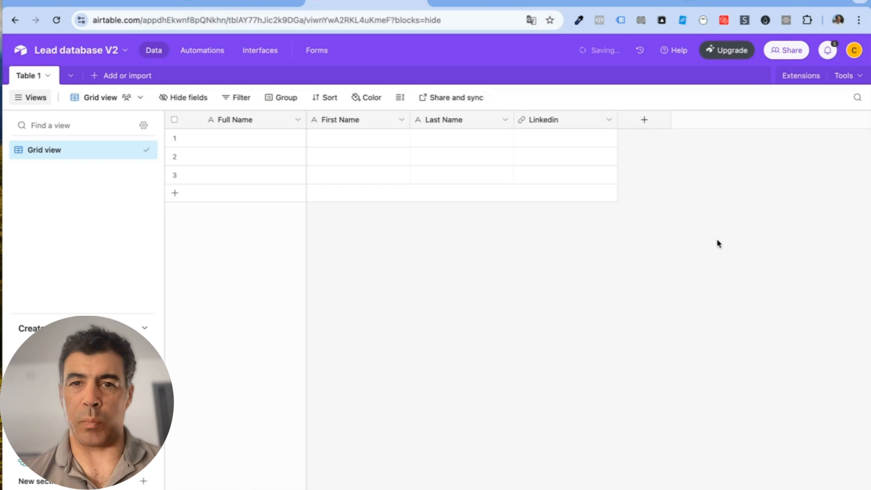
# Step: Add a Company name single line text field and a Description long text field
pyautogui.click(643, 120)
pyautogui.write('C')
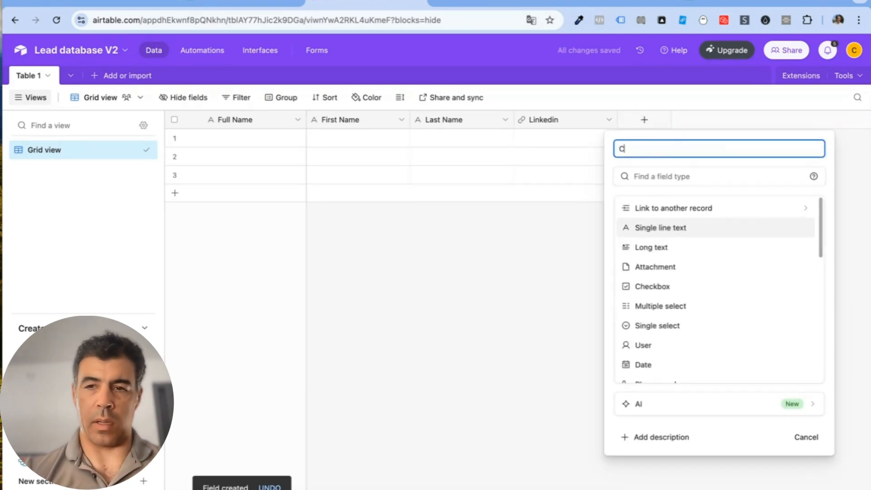
pyautogui.write('ompany name')
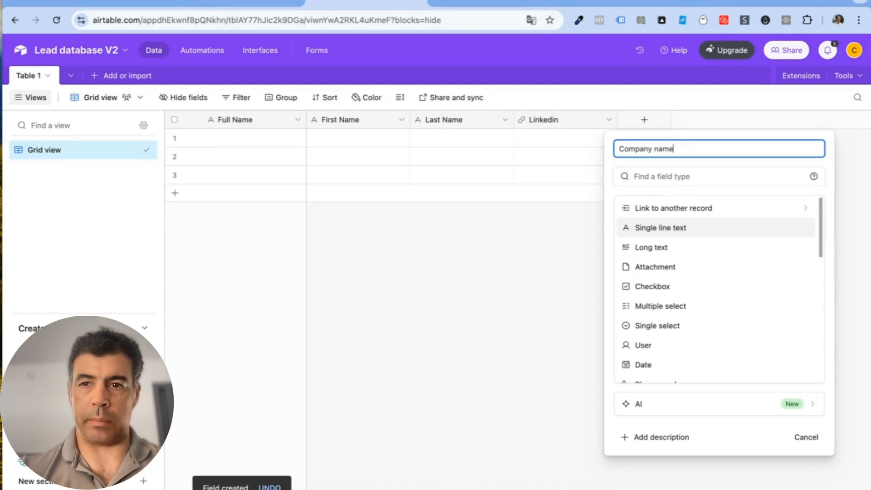
pyautogui.click(750, 236)
pyautogui.click(800, 263)
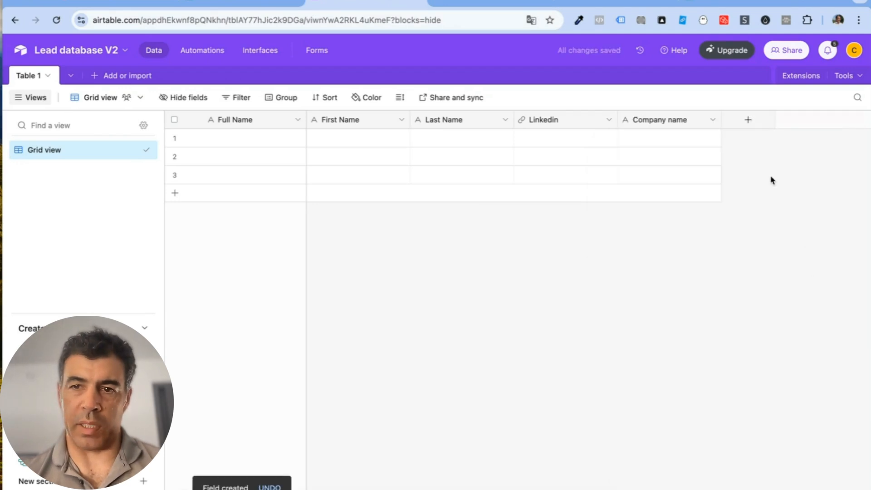
pyautogui.click(747, 120)
pyautogui.write('Description')
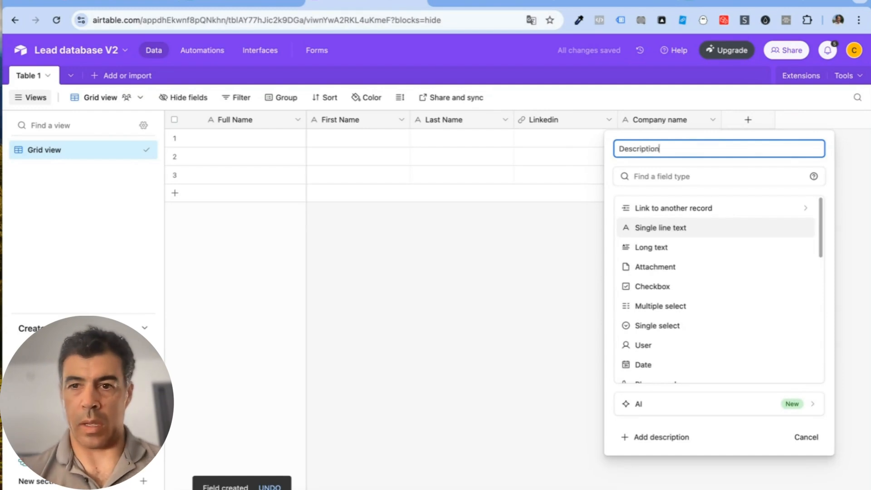
pyautogui.click(713, 247)
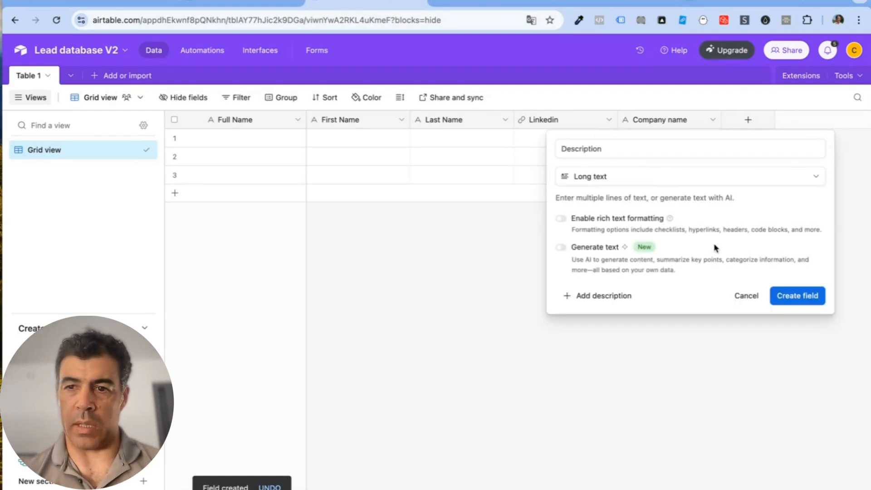
pyautogui.click(797, 296)
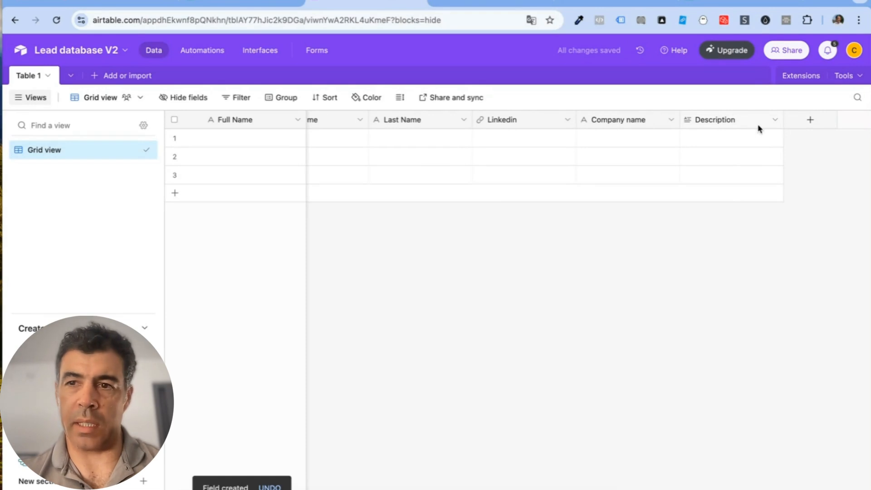
# Step: Add AI Research START and AI Email START checkbox fields
pyautogui.click(810, 121)
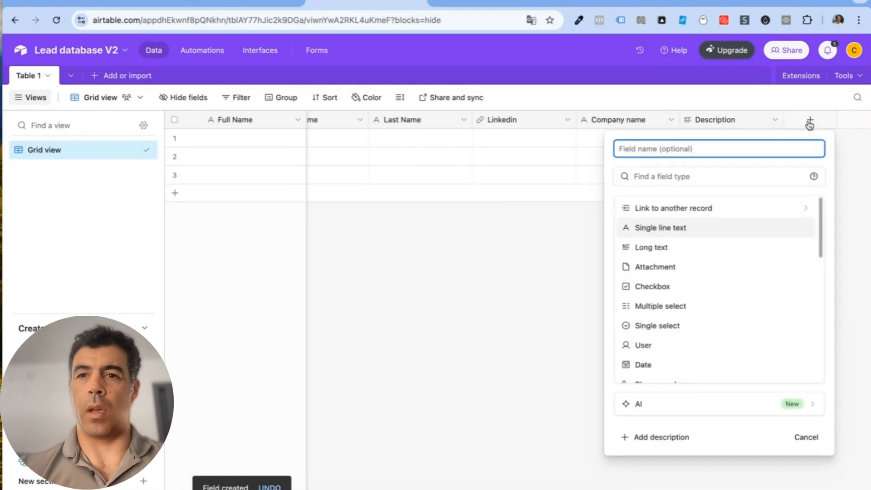
pyautogui.write('AI Re')
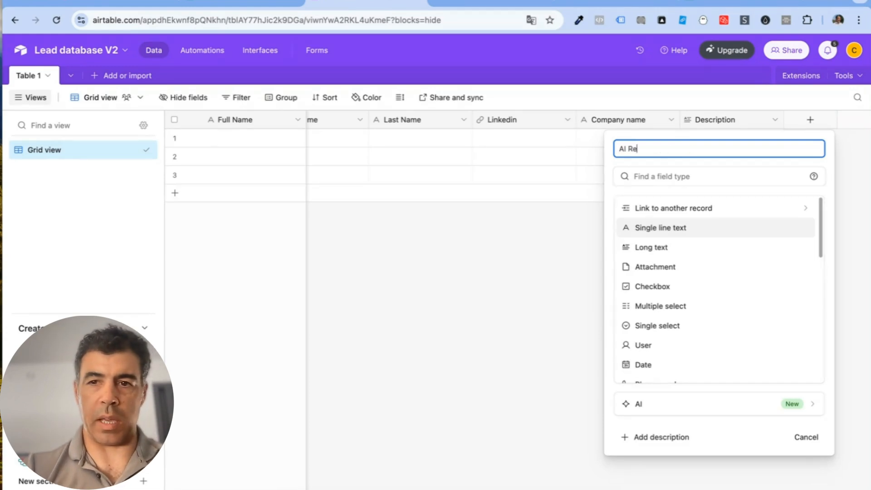
pyautogui.write('s')
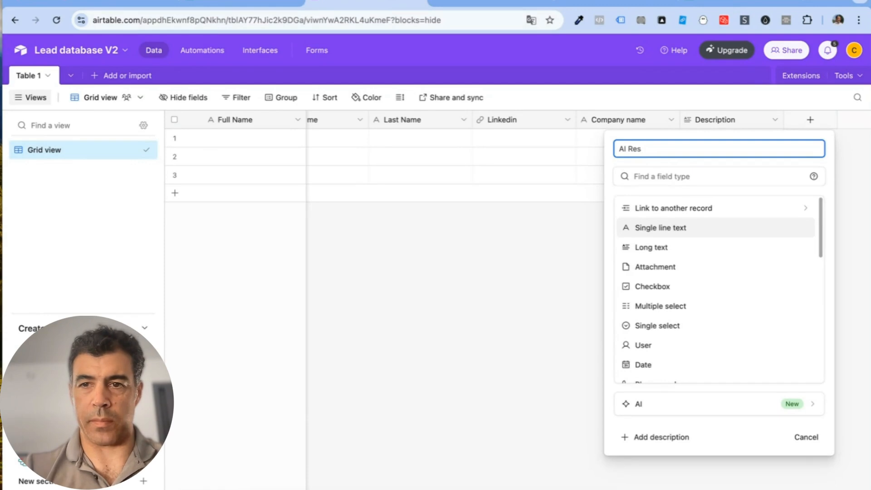
pyautogui.write('earch START')
pyautogui.click(703, 285)
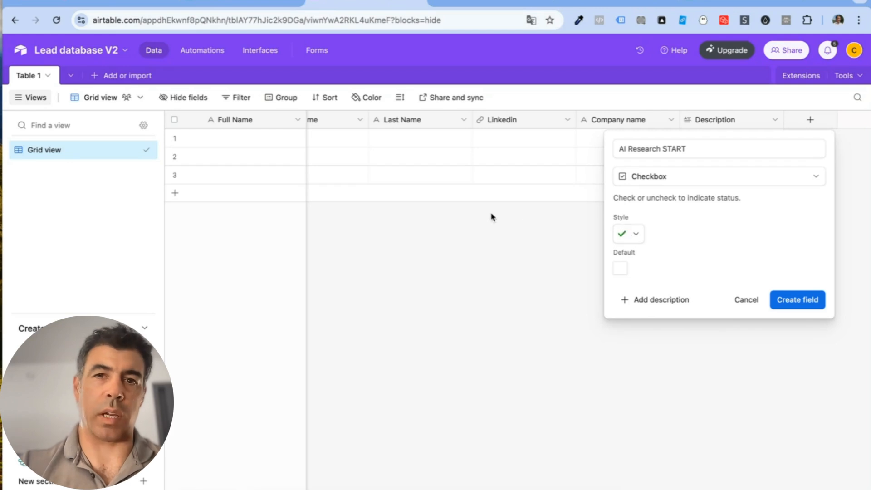
pyautogui.click(808, 298)
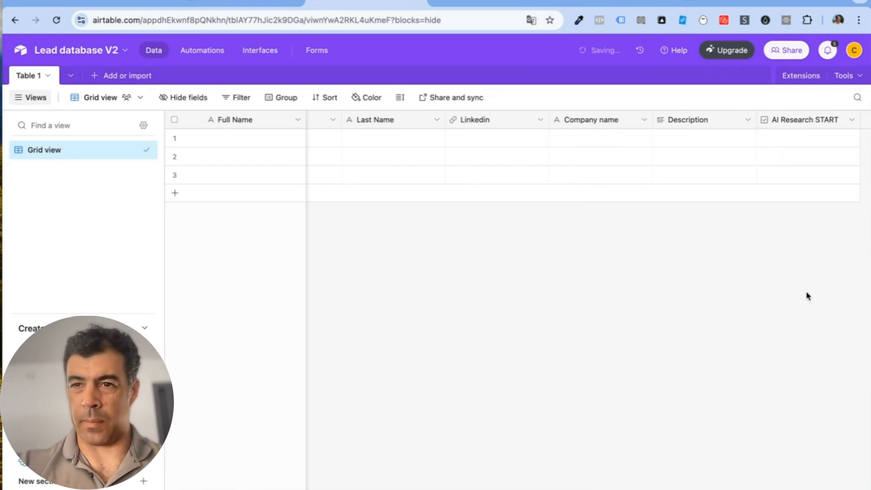
pyautogui.click(812, 119)
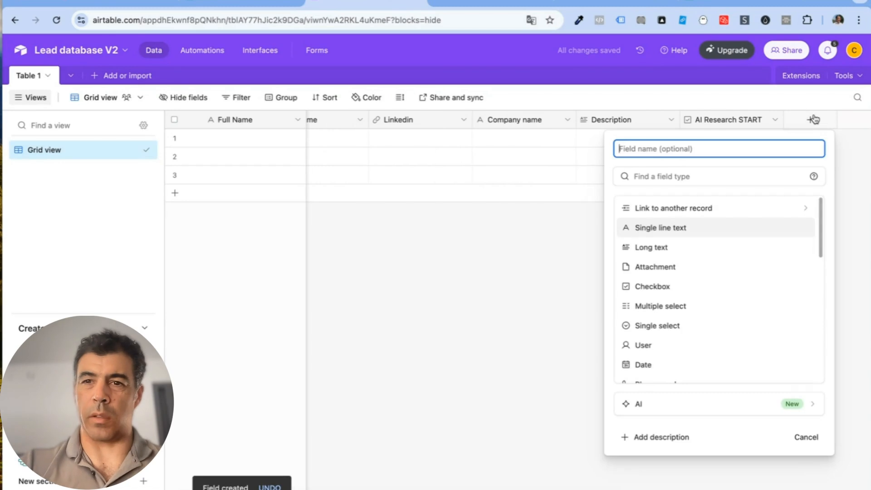
pyautogui.write('AI')
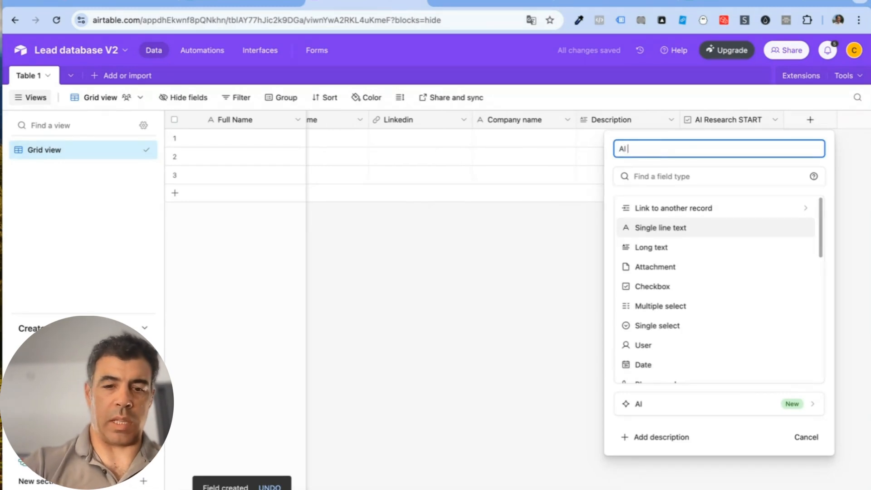
pyautogui.write(' Email START')
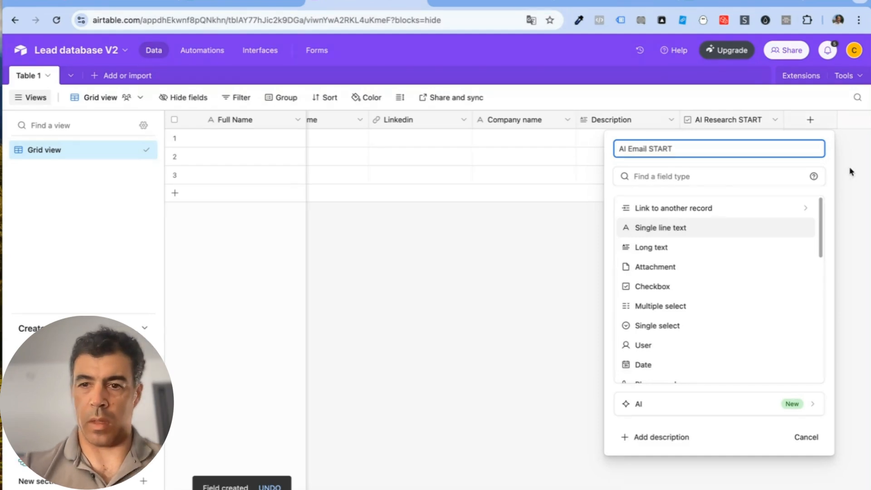
pyautogui.click(692, 288)
pyautogui.click(795, 300)
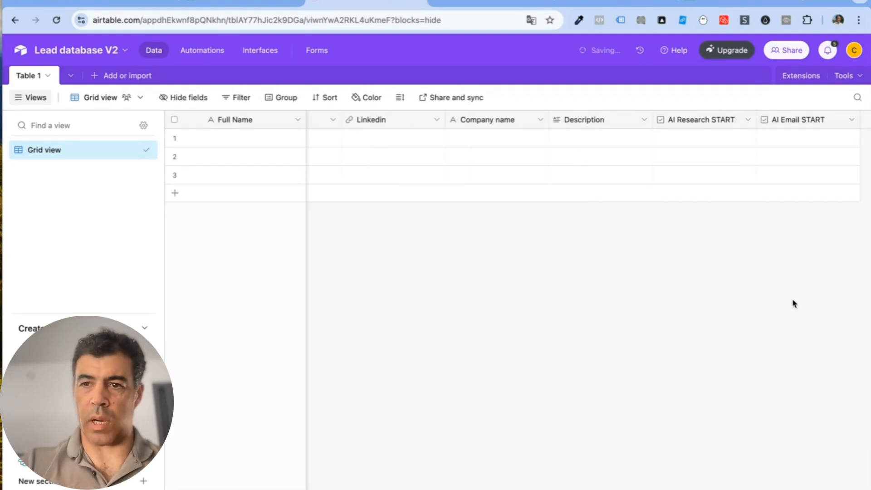
# Step: Add long text fields AI Research Result and AI email result
pyautogui.click(809, 120)
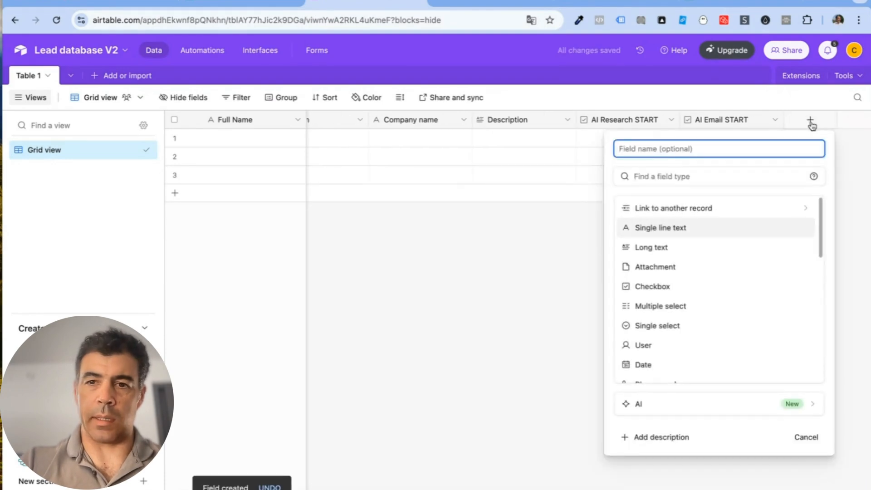
pyautogui.click(653, 247)
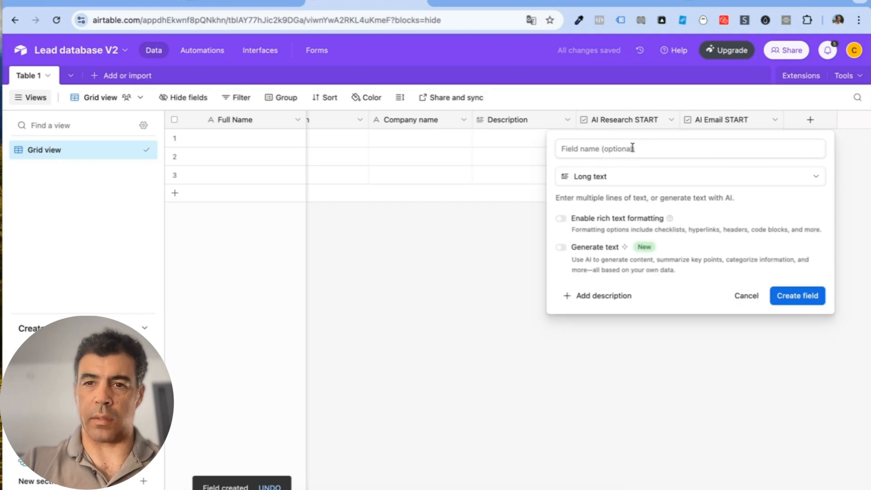
pyautogui.write('AI')
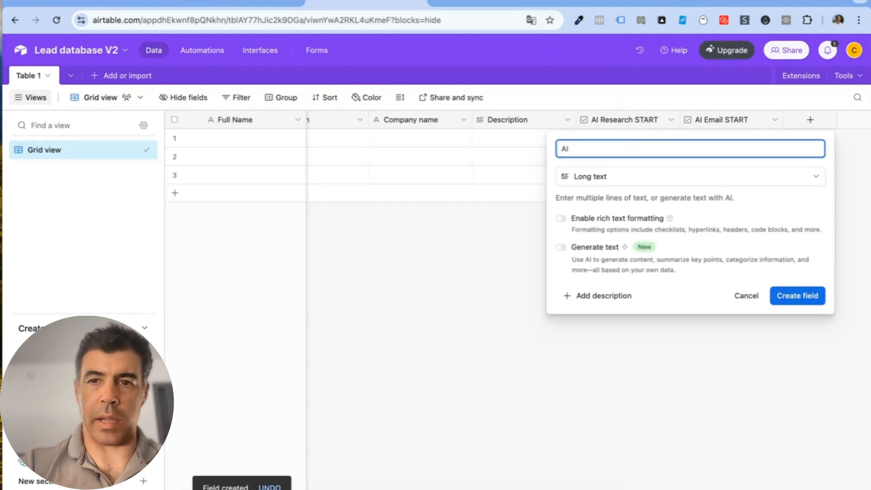
pyautogui.write(' res')
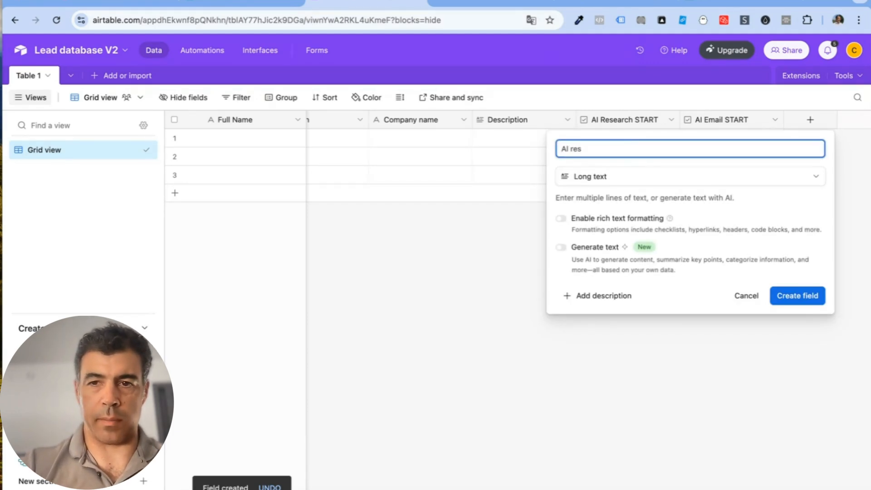
pyautogui.write('earch Result')
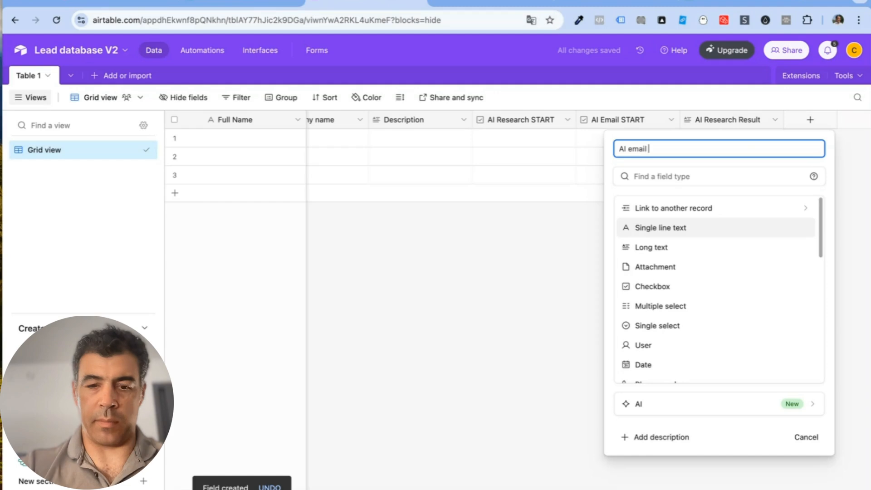
pyautogui.write('u')
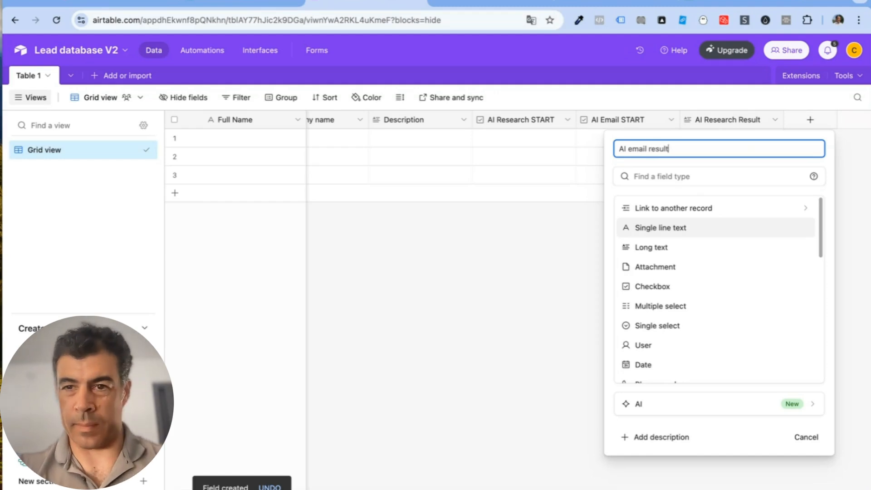
pyautogui.click(700, 246)
pyautogui.click(795, 297)
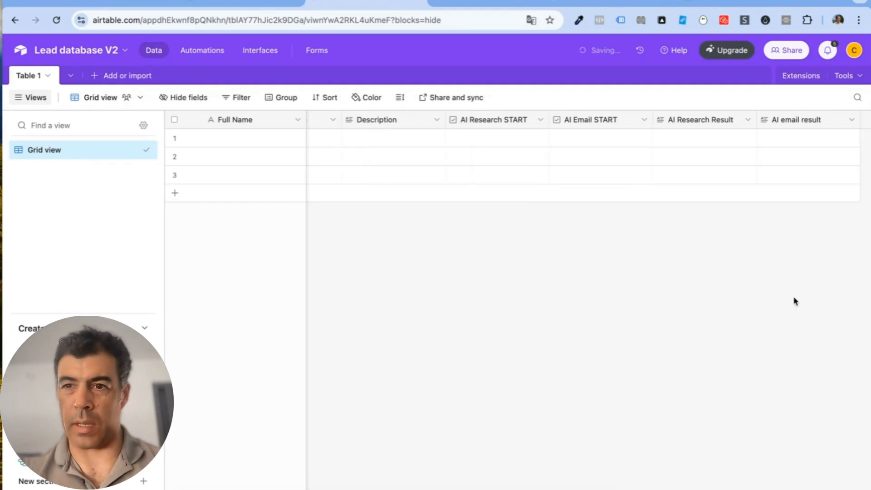
# Step: Add a recordId formula field using RECORD_ID() to show each row's record ID
pyautogui.click(810, 122)
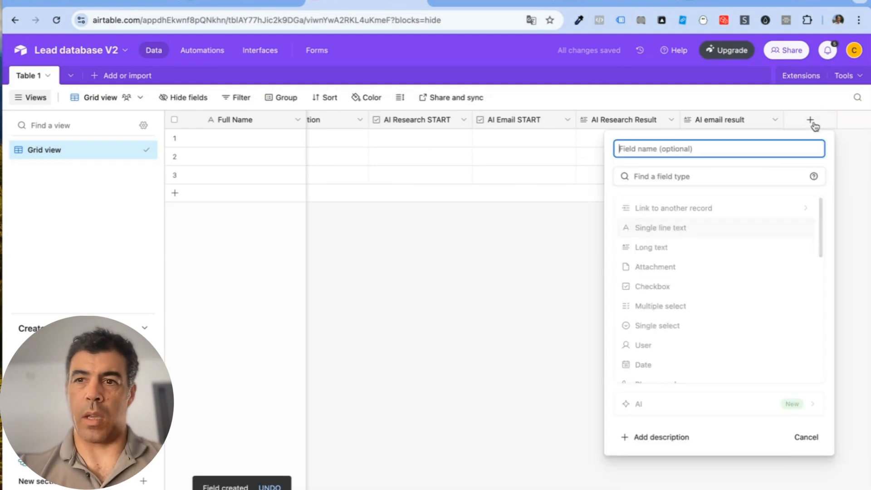
pyautogui.write('recordId')
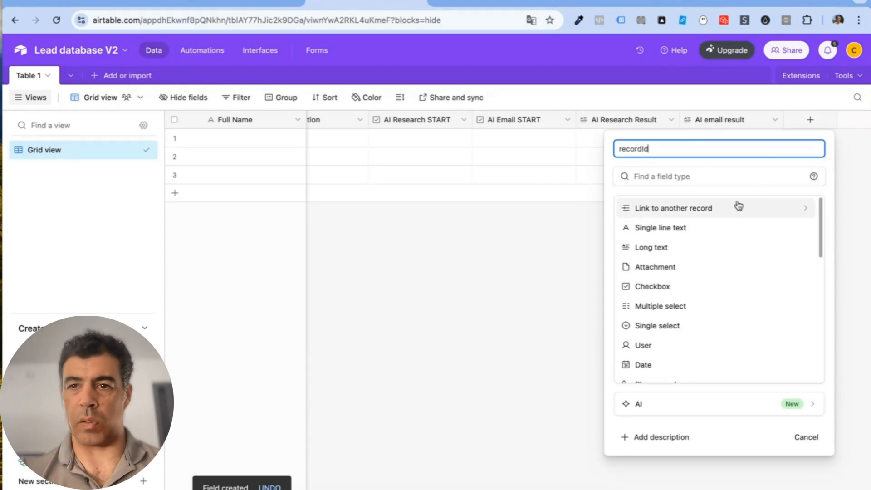
pyautogui.click(664, 175)
pyautogui.write('form')
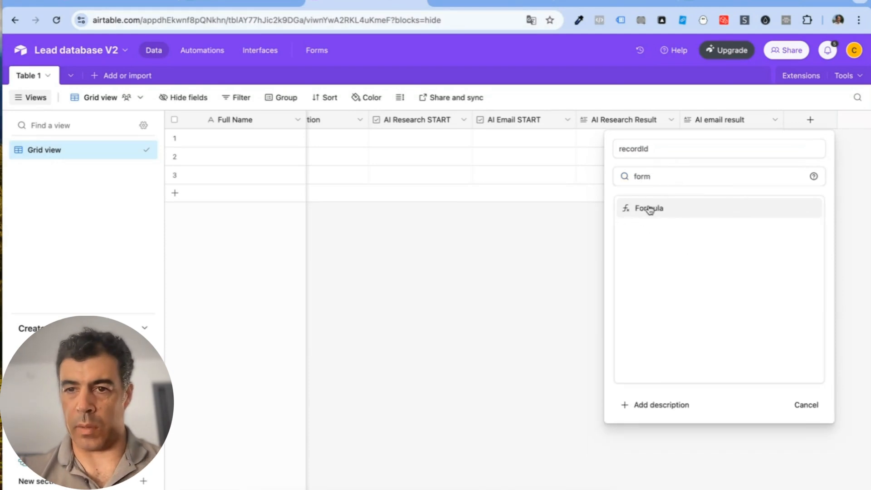
pyautogui.click(649, 208)
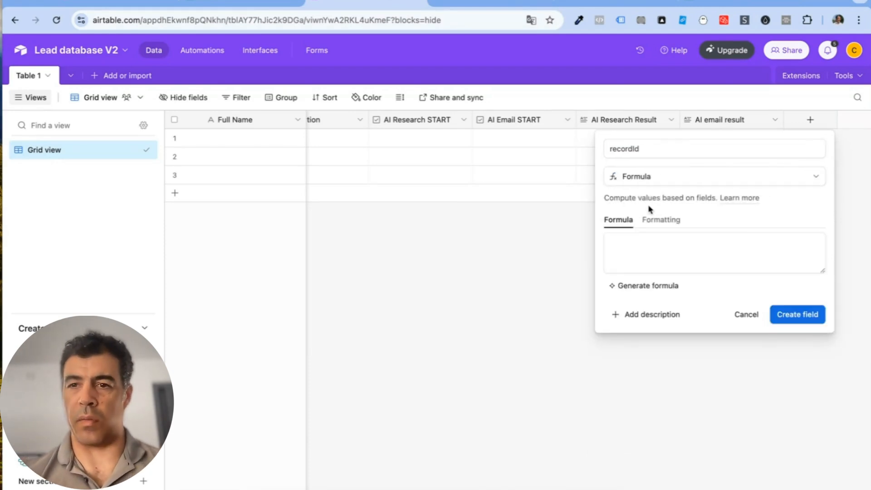
pyautogui.click(642, 236)
pyautogui.write('reco')
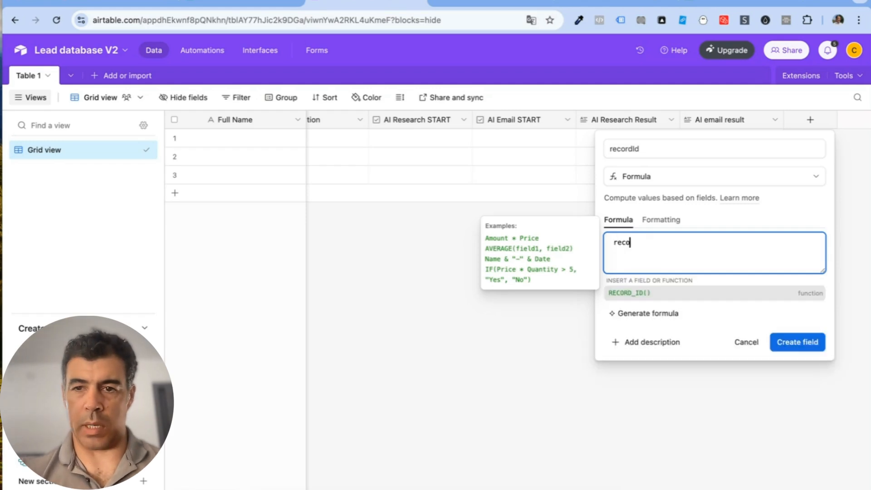
pyautogui.click(626, 294)
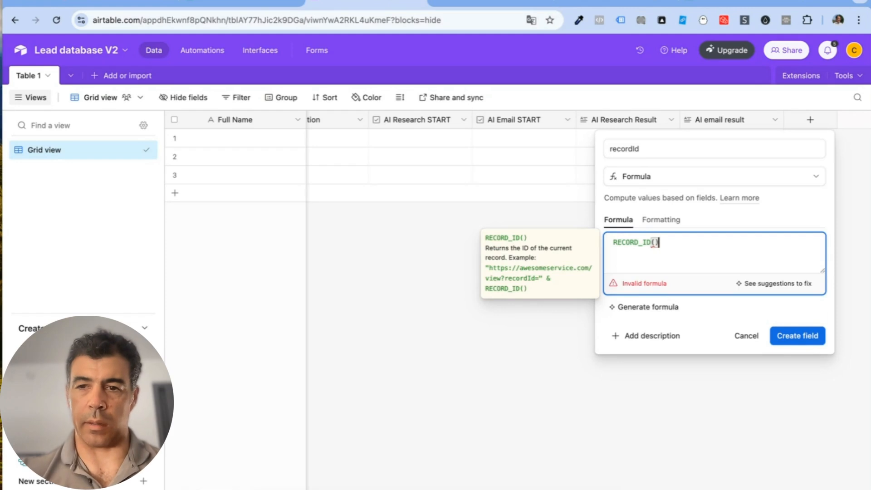
pyautogui.click(805, 319)
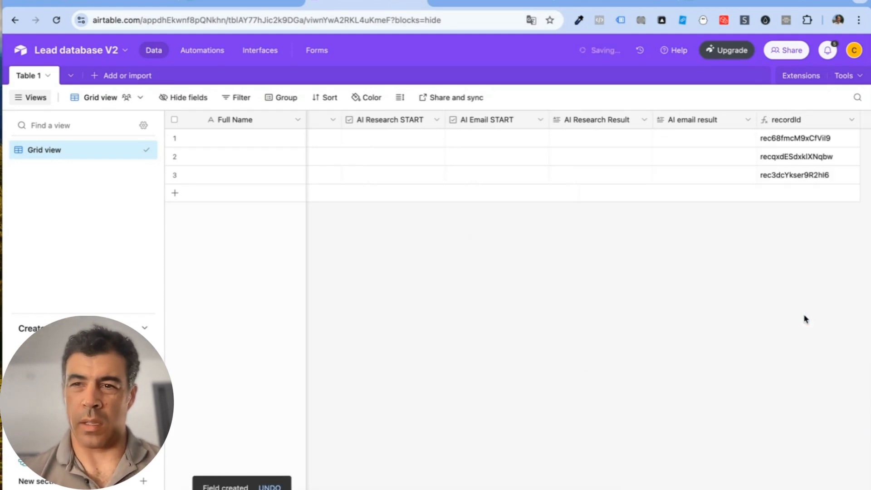
# Step: Delete Automation 1 and the AI email copy automation, then return to the Table 1 data grid
pyautogui.hscroll(-10, 657, 192)
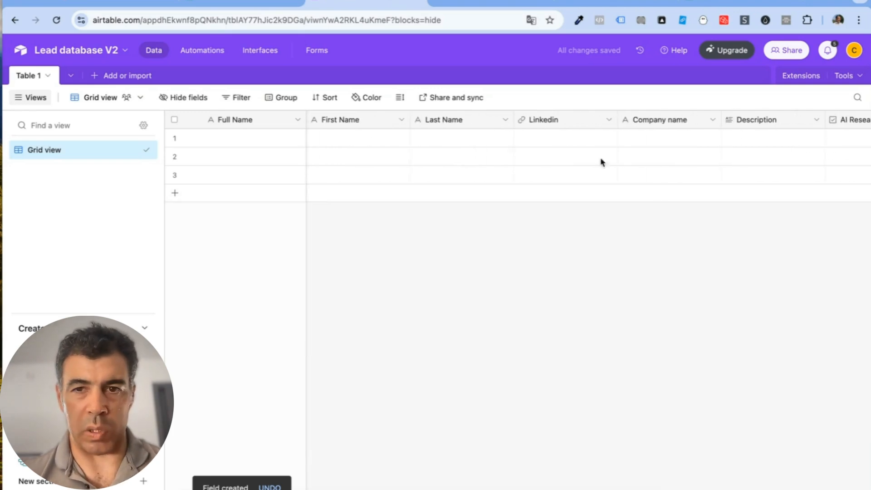
pyautogui.hscroll(5, 589, 144)
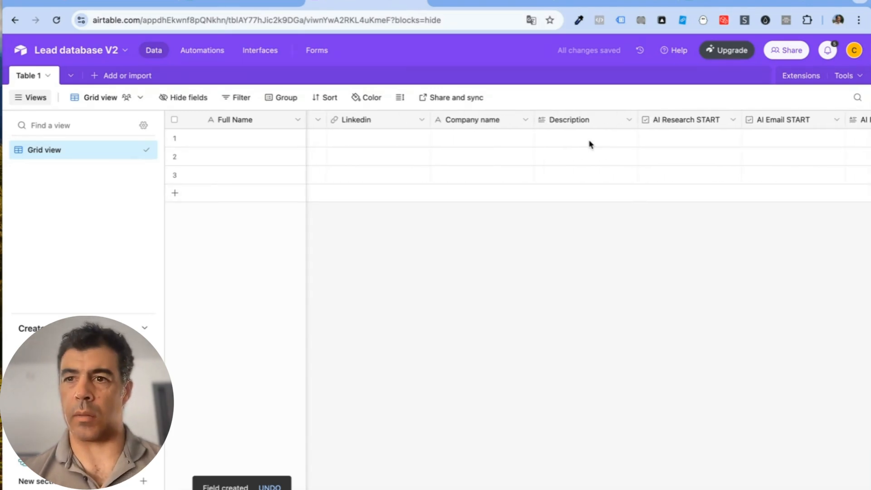
pyautogui.hscroll(8, 589, 144)
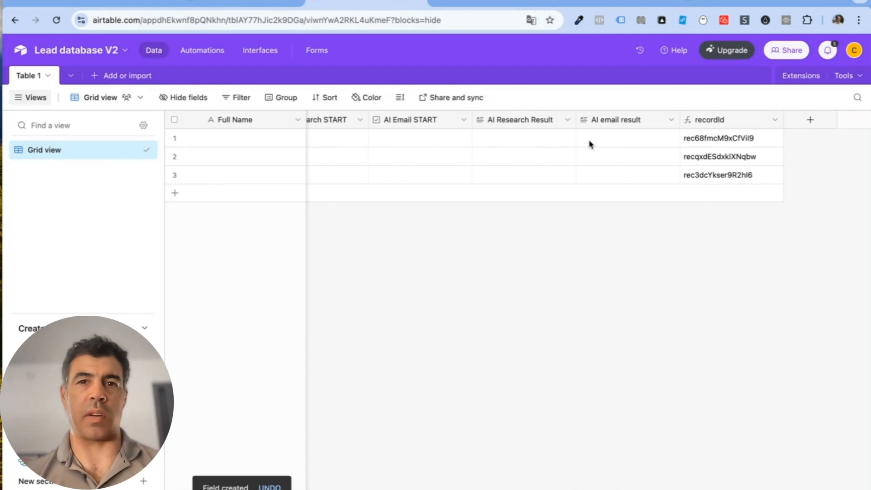
pyautogui.click(207, 53)
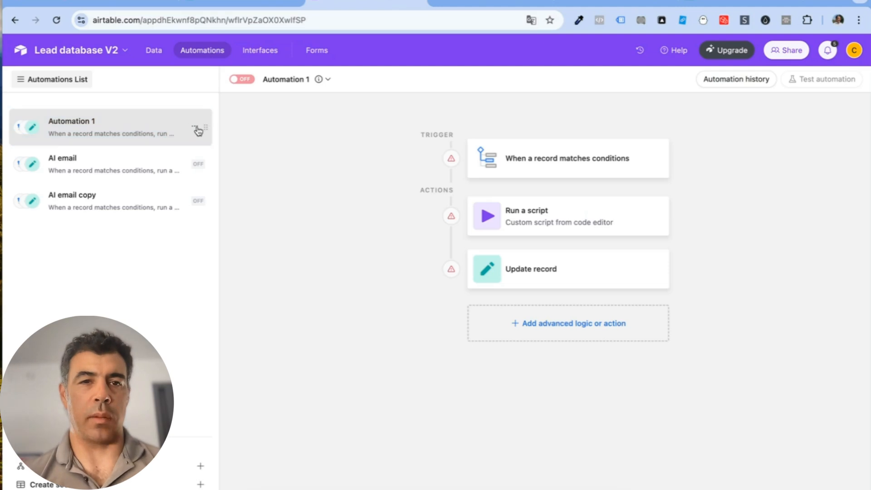
pyautogui.click(198, 131)
pyautogui.click(132, 195)
pyautogui.click(301, 179)
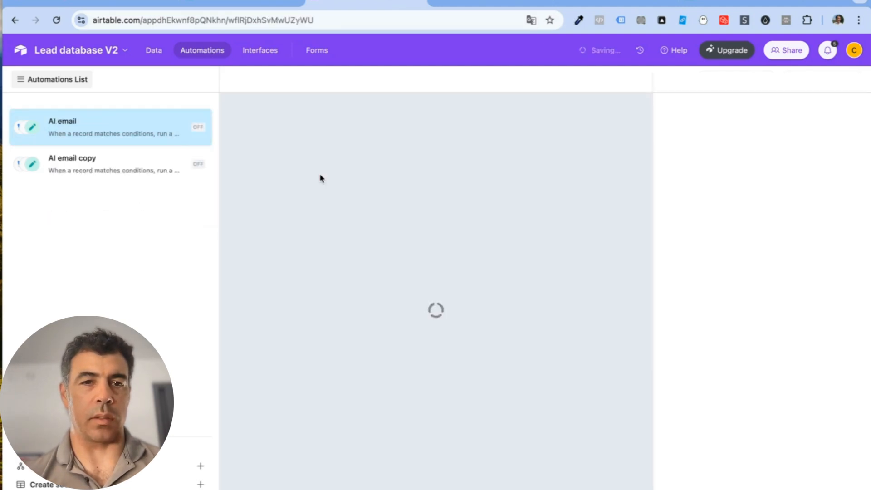
pyautogui.click(194, 128)
pyautogui.click(129, 195)
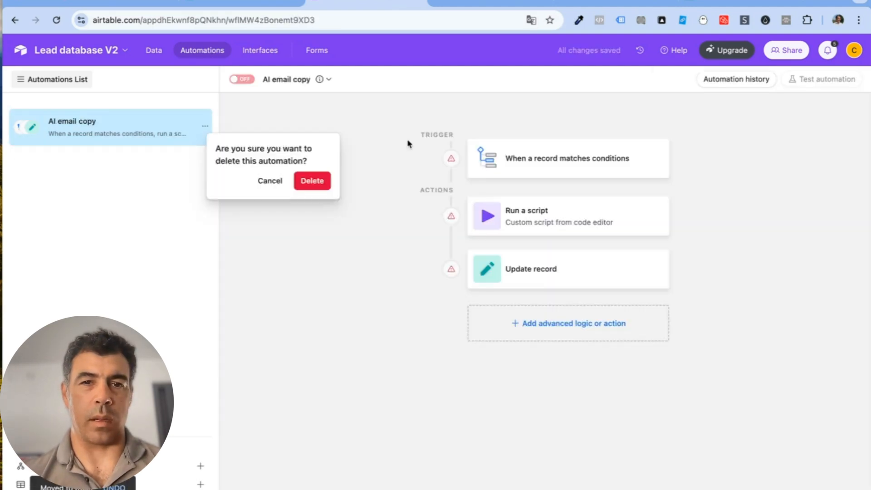
pyautogui.click(319, 183)
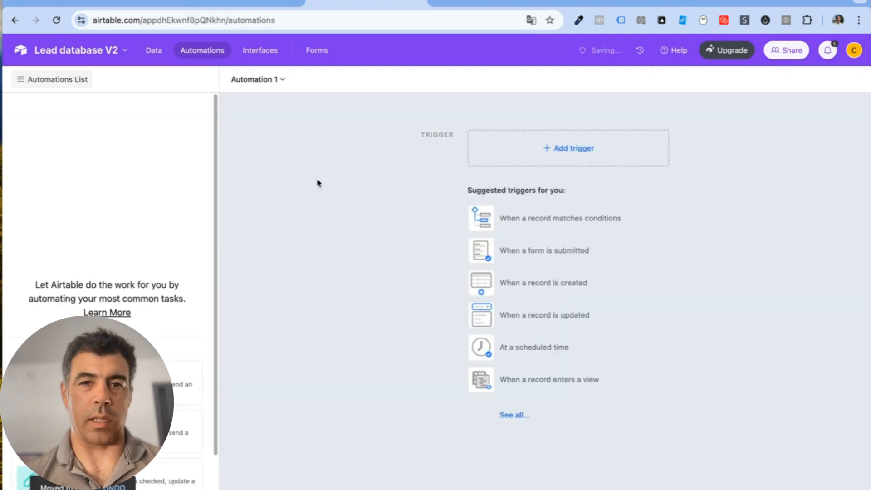
pyautogui.click(153, 53)
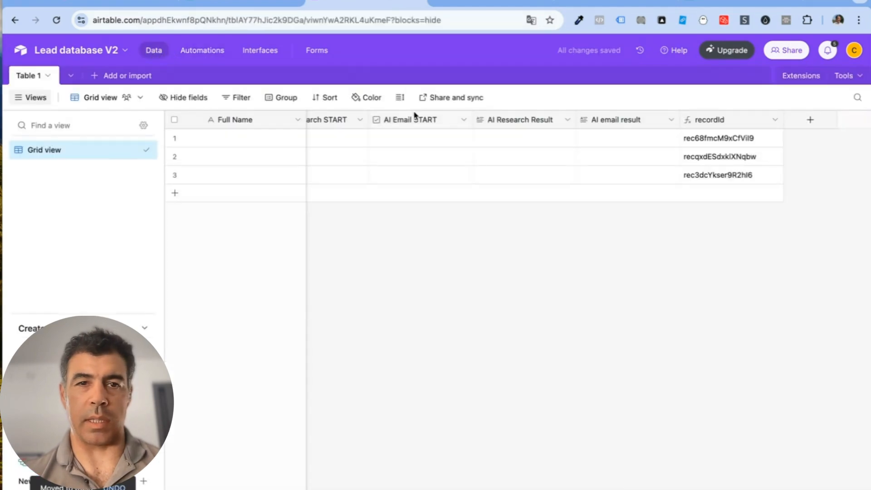
# Step: Enter the sample lead's first and last name in row 1
pyautogui.hscroll(-10, 388, 161)
pyautogui.click(358, 144)
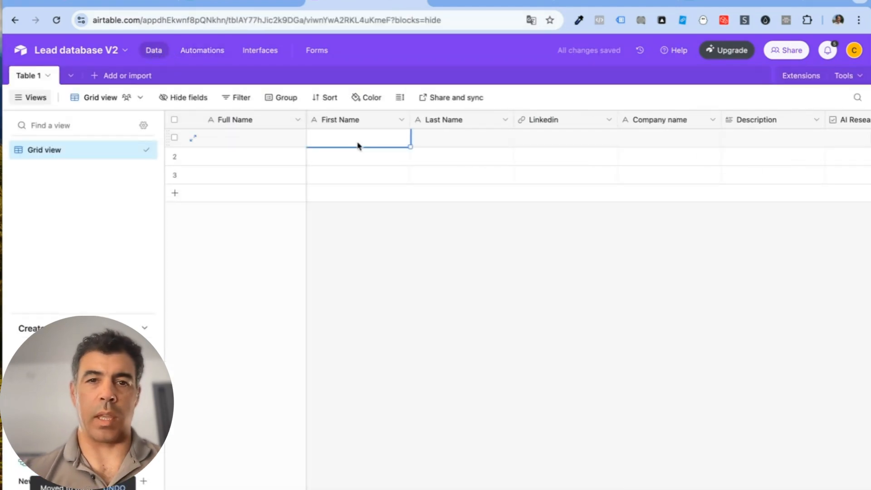
pyautogui.click(358, 144)
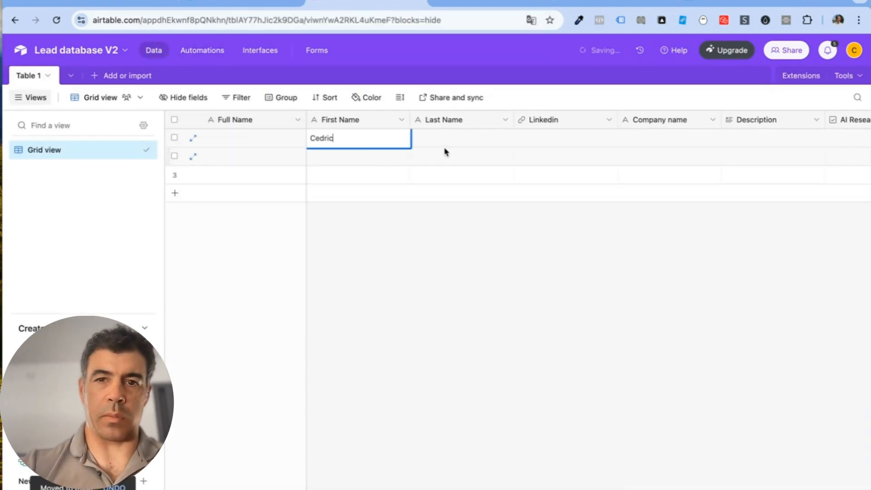
pyautogui.doubleClick(464, 136)
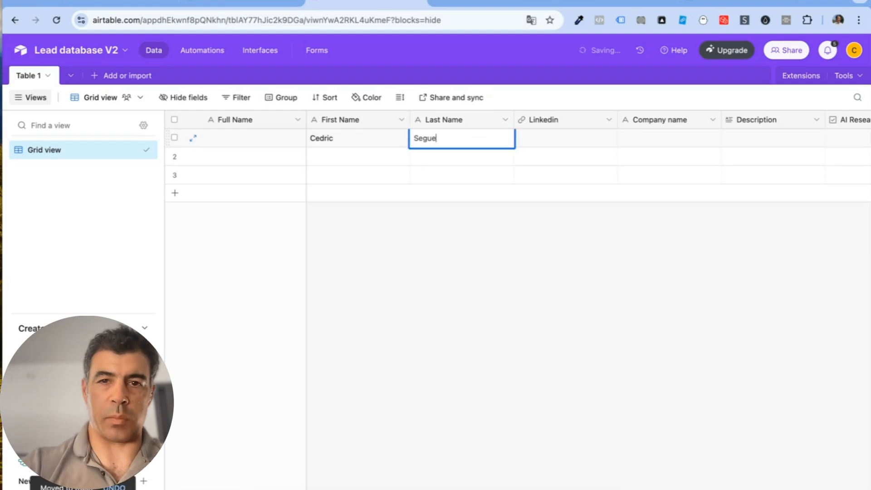
# Step: Copy the lead's LinkedIn profile URL from another browser tab for row 1's Linkedin cell
pyautogui.click(560, 134)
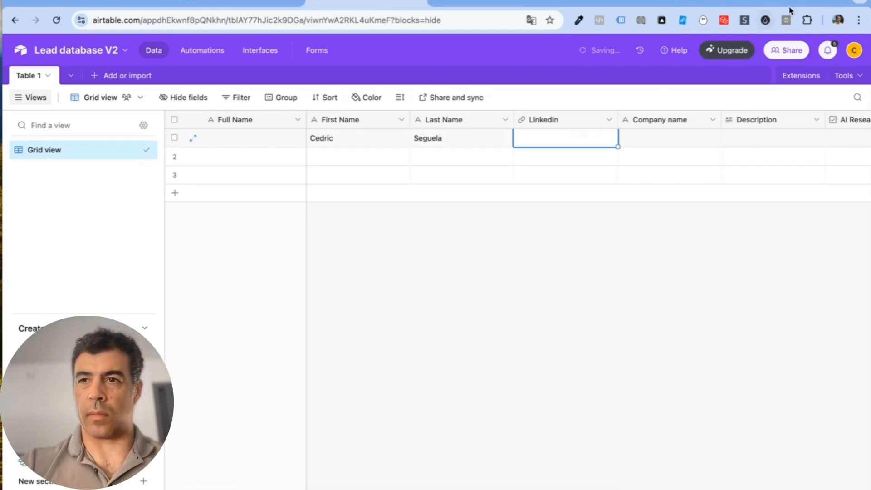
pyautogui.click(813, 1)
pyautogui.write('lin')
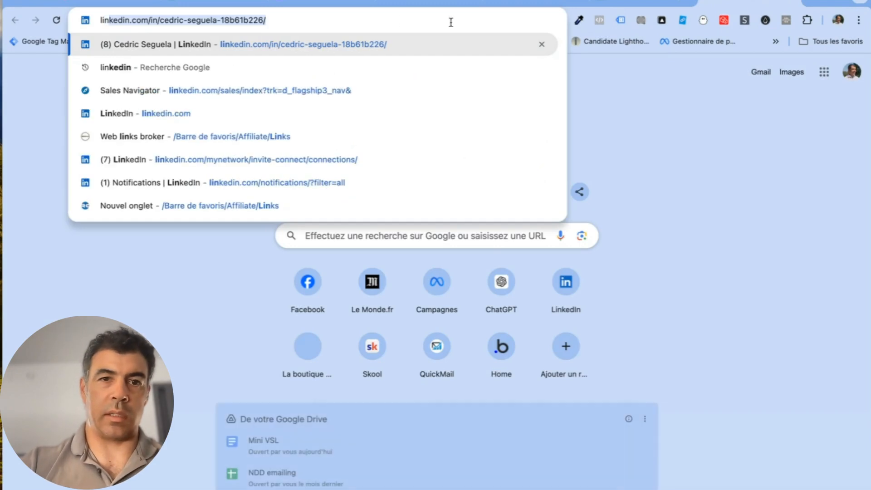
pyautogui.moveTo(451, 22); pyautogui.dragTo(43, 18)
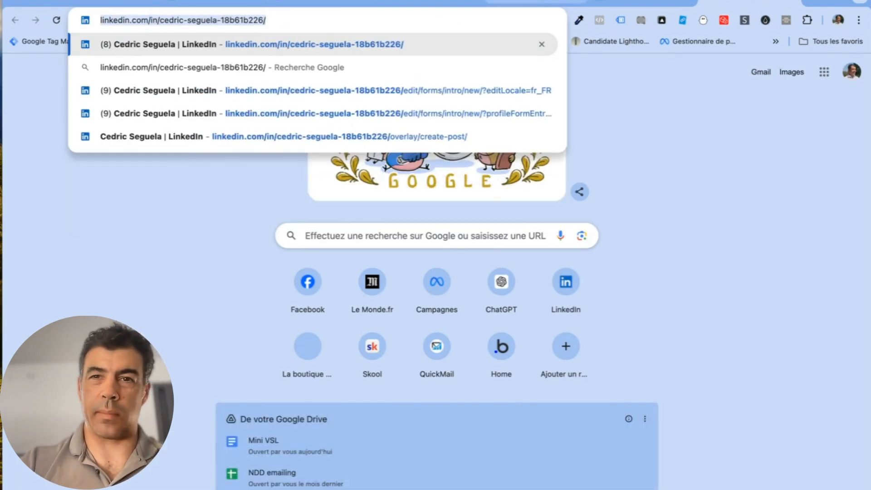
pyautogui.click(370, 1)
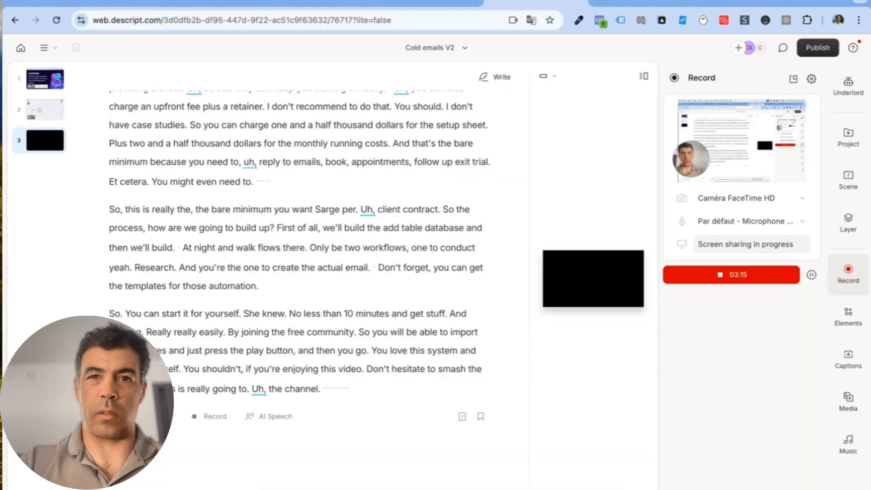
pyautogui.click(368, 2)
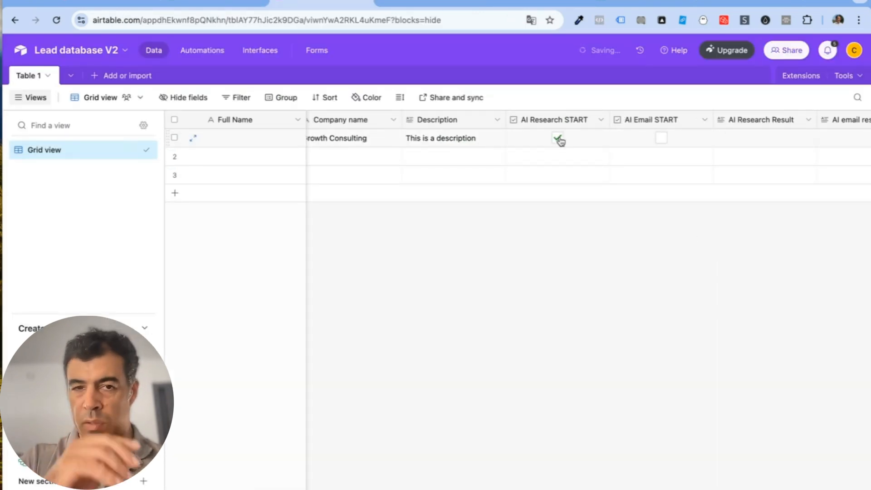
# Step: Fill row 1's Full Name cell with the lead's name, then go to Automations
pyautogui.hscroll(-5, 560, 141)
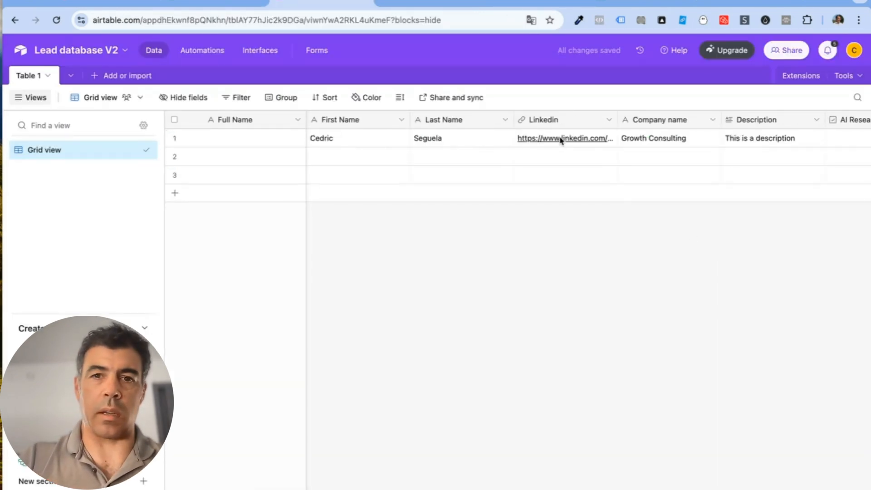
pyautogui.click(206, 139)
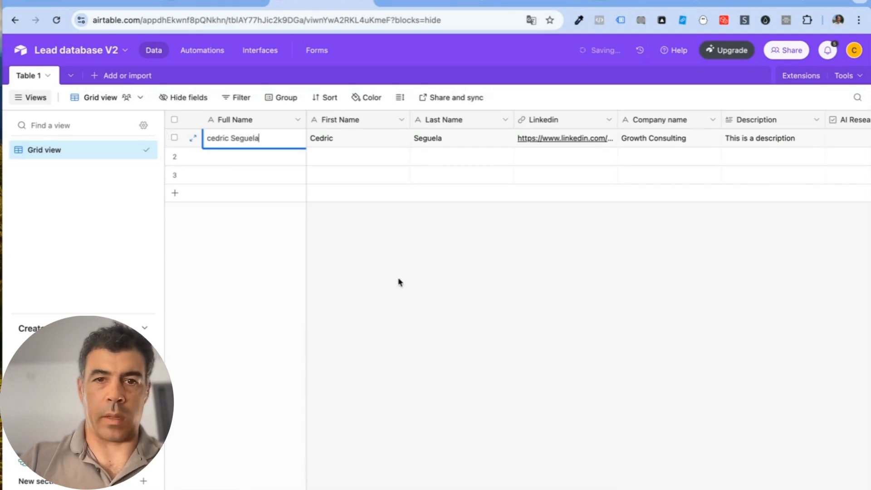
pyautogui.click(410, 304)
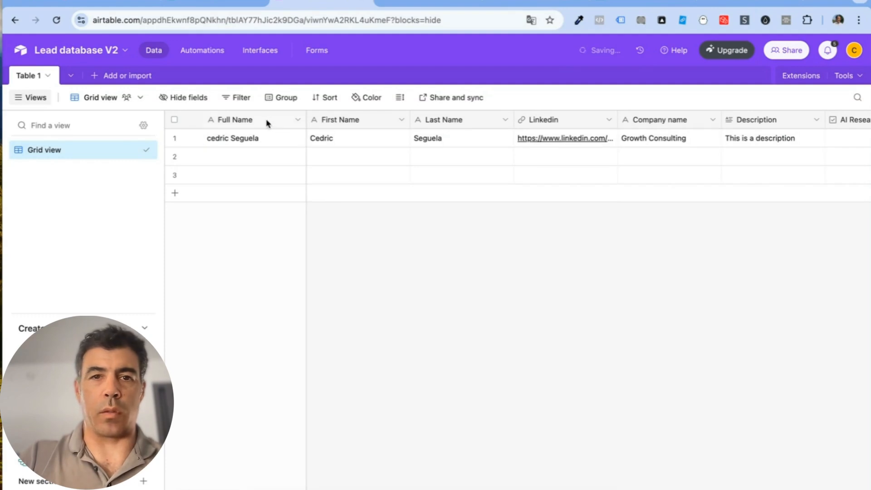
pyautogui.hscroll(5, 560, 178)
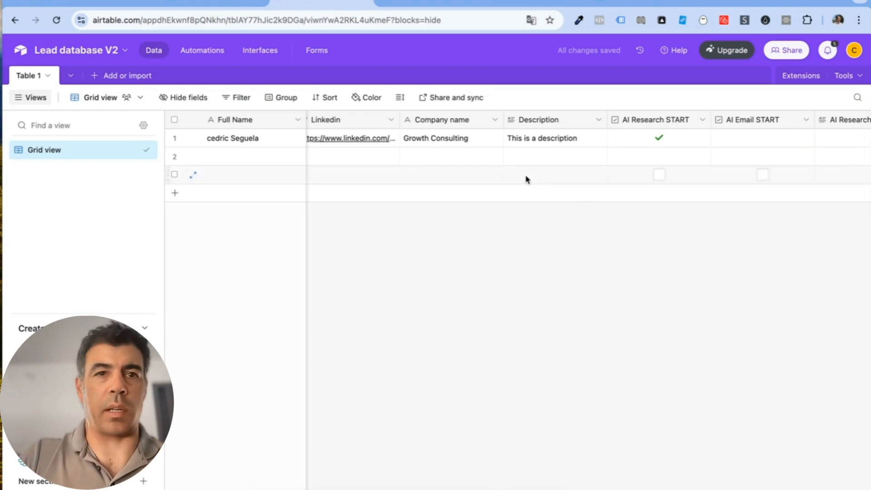
pyautogui.click(205, 50)
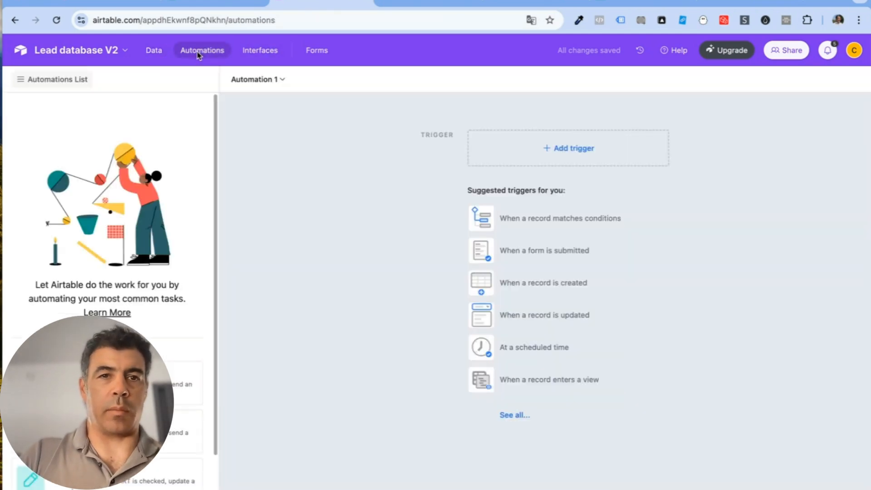
# Step: Set Automation 1's trigger to Table 1 records where AI Research START is checked
pyautogui.click(573, 220)
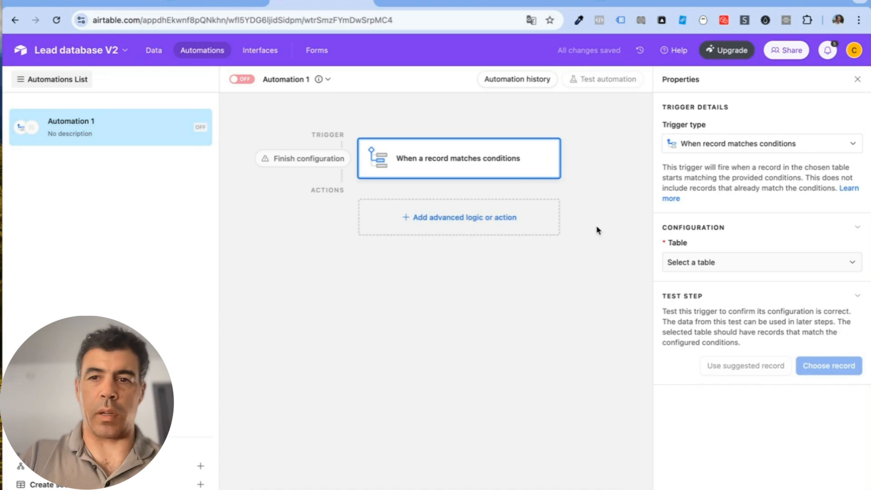
pyautogui.click(825, 269)
pyautogui.click(756, 301)
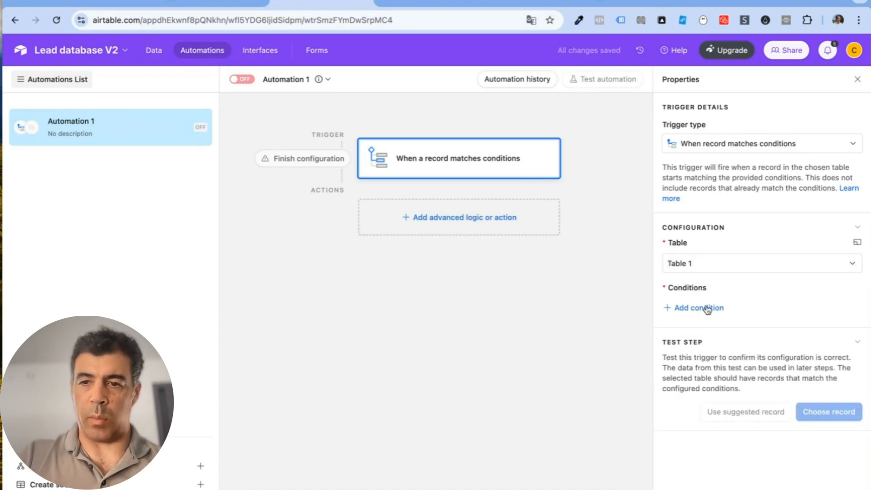
pyautogui.click(705, 307)
pyautogui.click(739, 312)
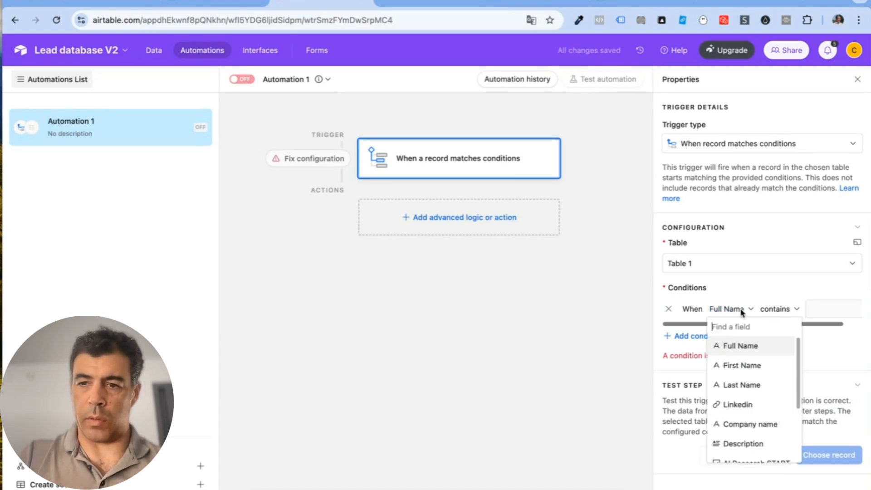
pyautogui.scroll(-3, 764, 403)
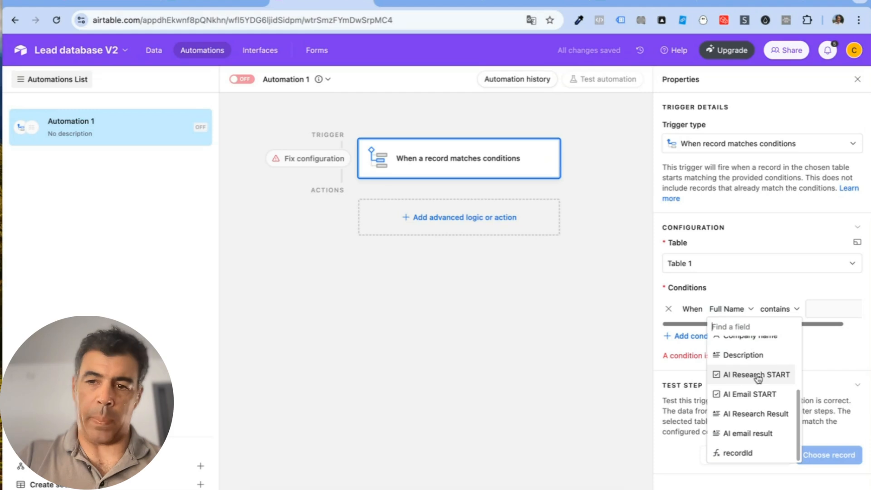
pyautogui.click(740, 376)
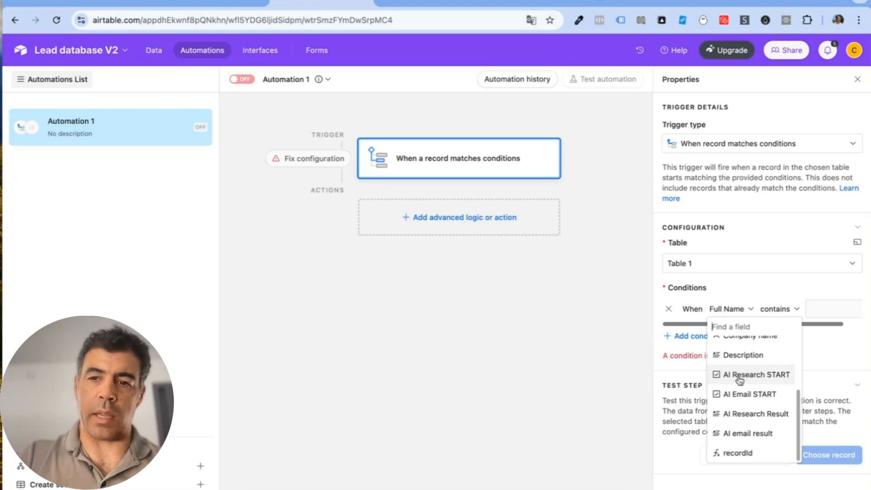
pyautogui.click(816, 310)
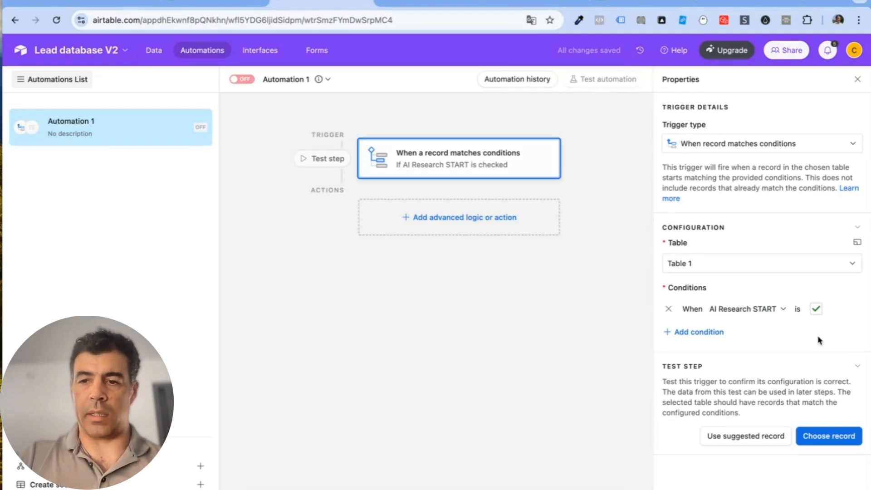
# Step: Test the trigger with a matching record and add a Run script action
pyautogui.click(828, 436)
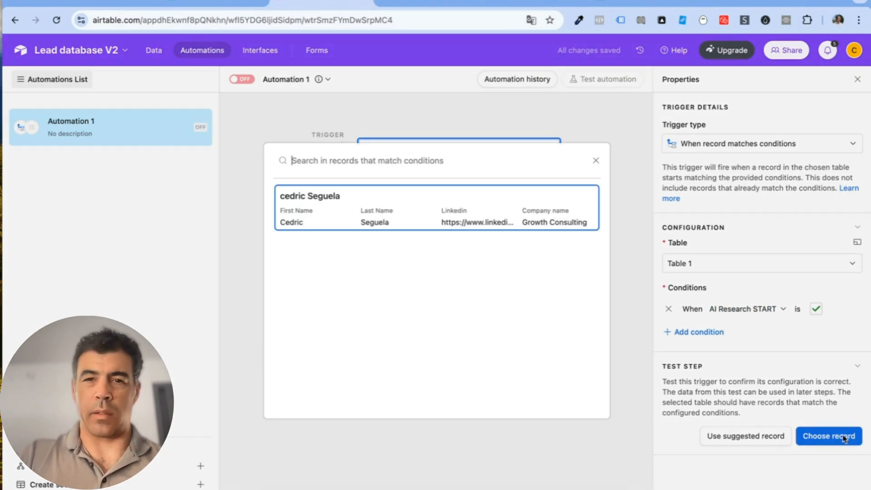
pyautogui.click(412, 213)
pyautogui.click(449, 214)
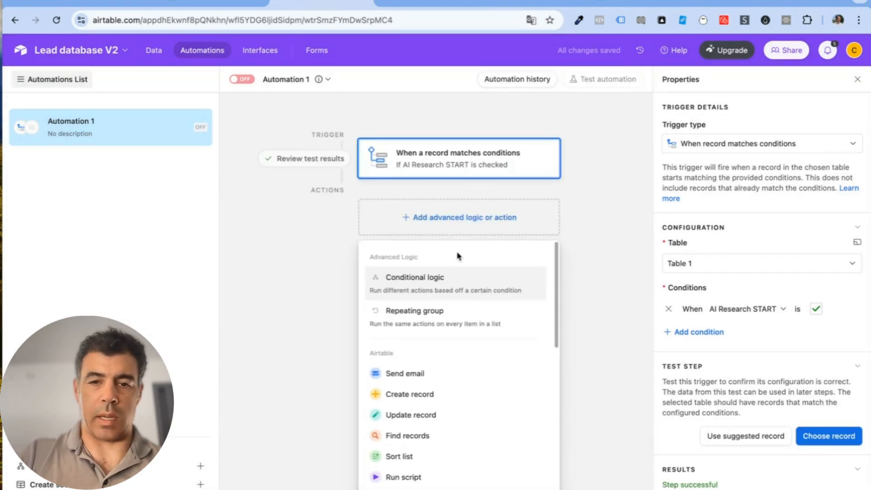
pyautogui.click(432, 478)
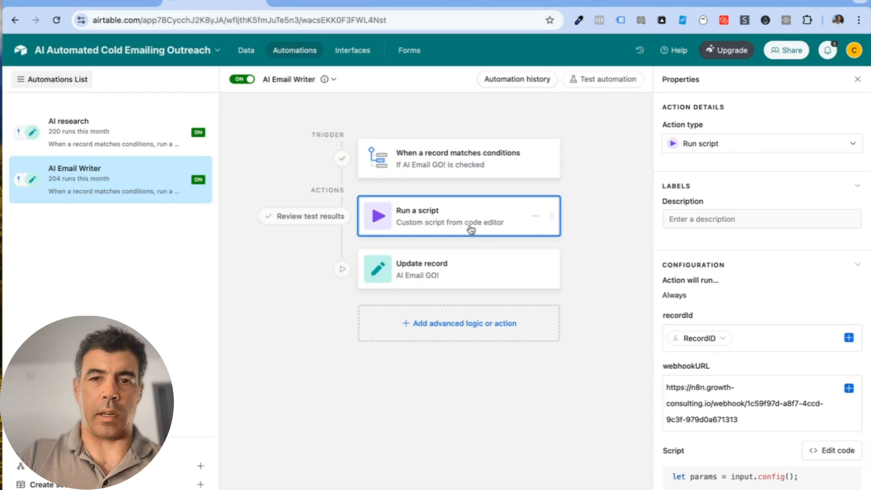
# Step: Copy the AI Email Writer's webhook fetch script over the new script's default code
pyautogui.click(831, 452)
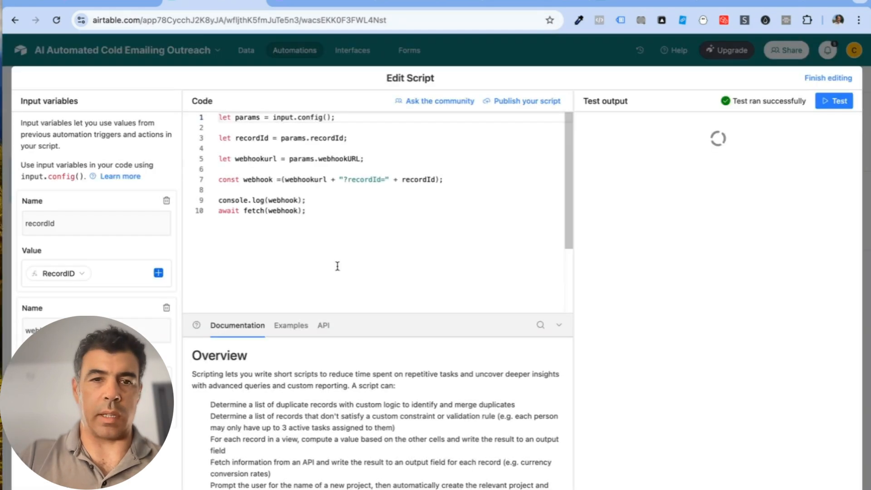
pyautogui.moveTo(331, 209); pyautogui.dragTo(178, 120)
pyautogui.press('super+c')
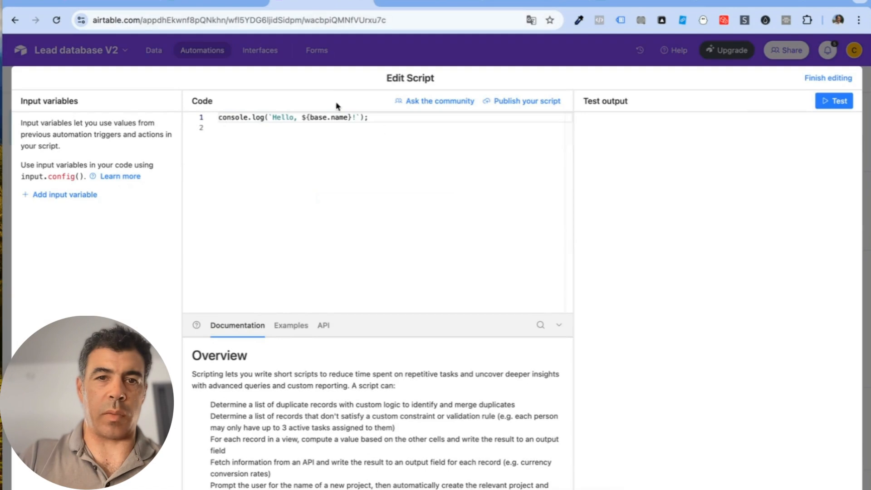
pyautogui.moveTo(406, 118); pyautogui.dragTo(132, 117)
pyautogui.press('super+v')
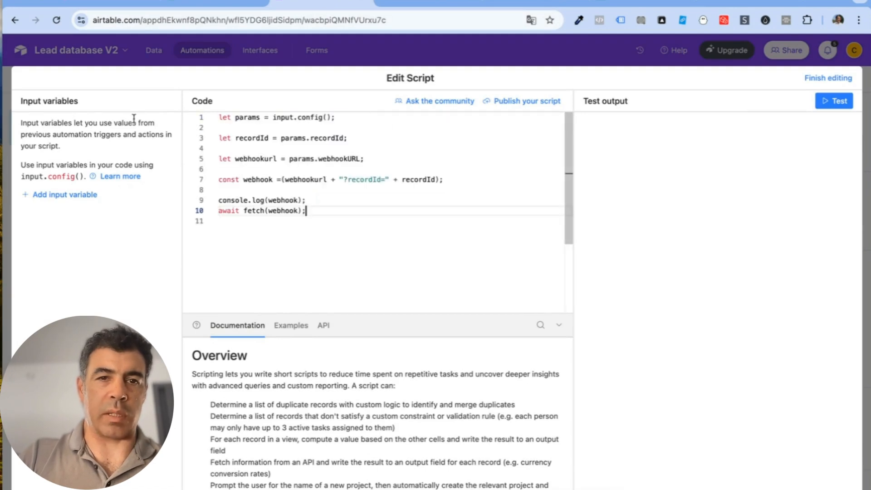
# Step: Add two input variables and grab the recordId name from the code for the first
pyautogui.click(63, 194)
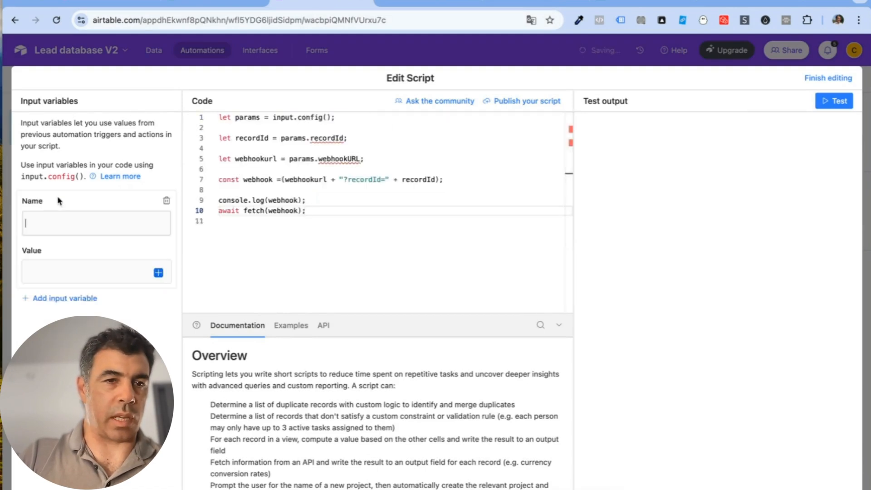
pyautogui.click(63, 302)
pyautogui.moveTo(343, 138); pyautogui.dragTo(309, 137)
pyautogui.hotkey('ctrl', 'c')
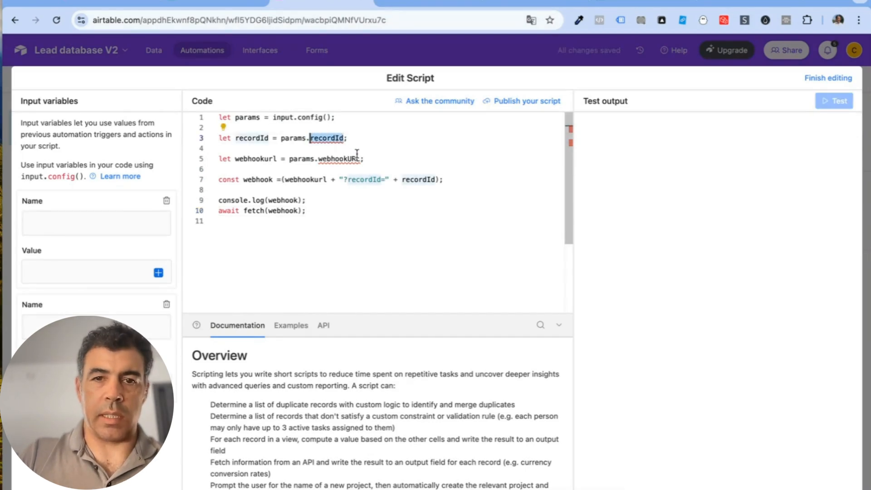
pyautogui.moveTo(357, 154)
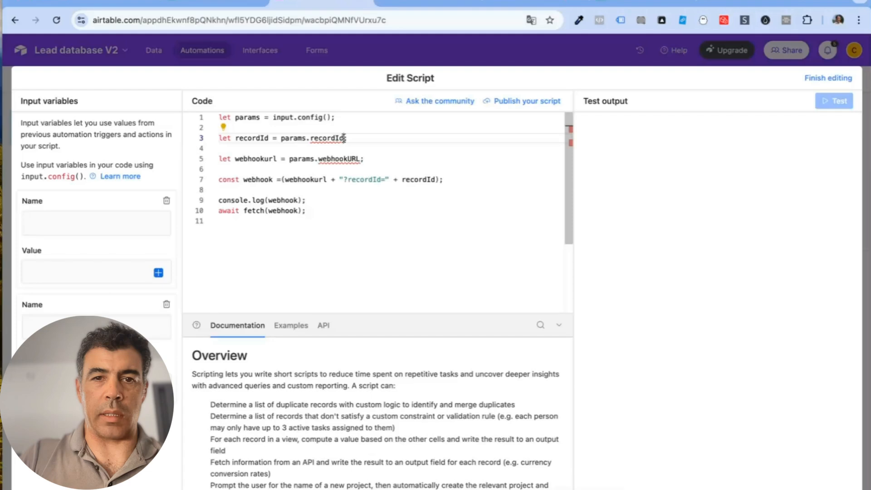
pyautogui.moveTo(344, 137); pyautogui.dragTo(317, 138)
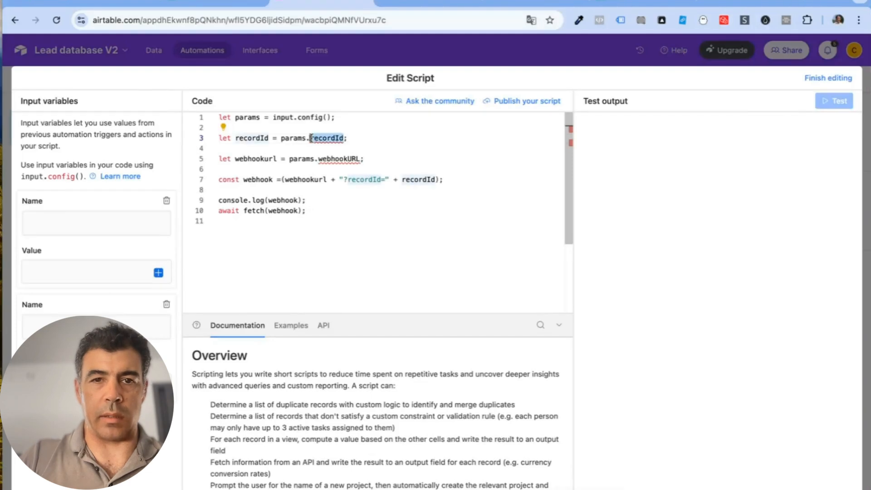
pyautogui.click(81, 223)
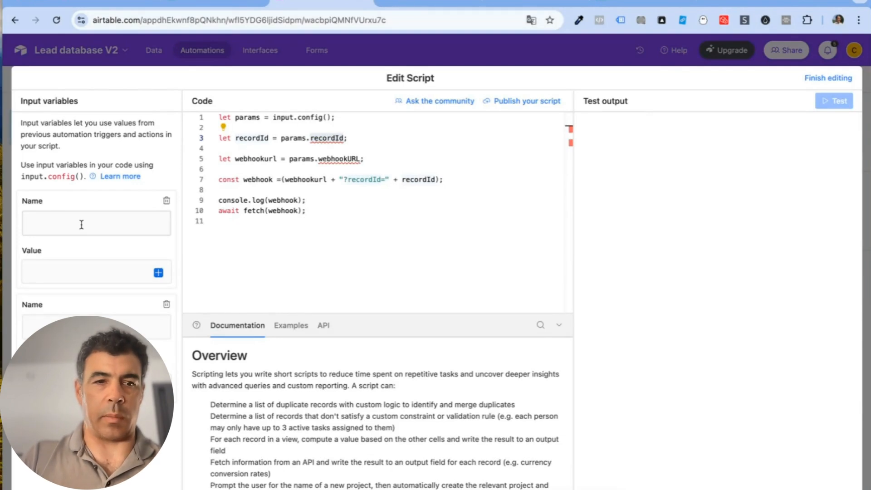
# Step: Name the two script input variables recordId and webhookURL
pyautogui.hotkey('ctrl', 'v')
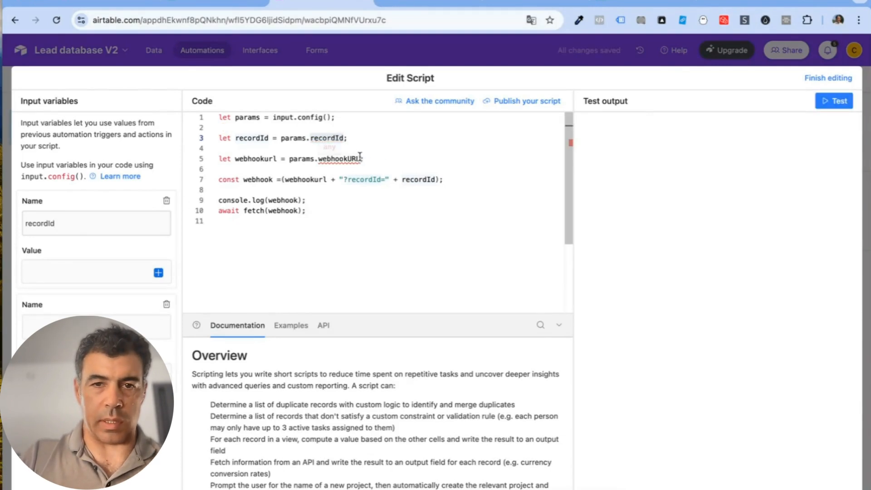
pyautogui.moveTo(360, 158); pyautogui.dragTo(318, 158)
pyautogui.hotkey('ctrl', 'c')
pyautogui.click(119, 327)
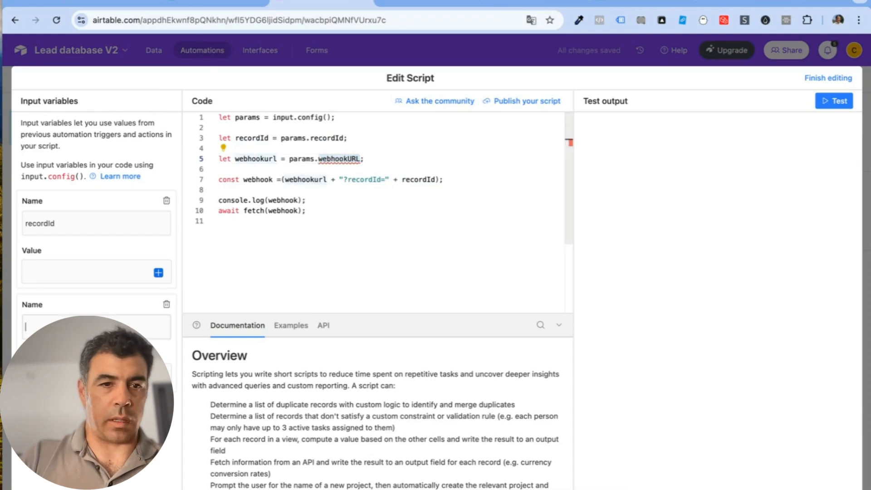
pyautogui.hotkey('ctrl', 'v')
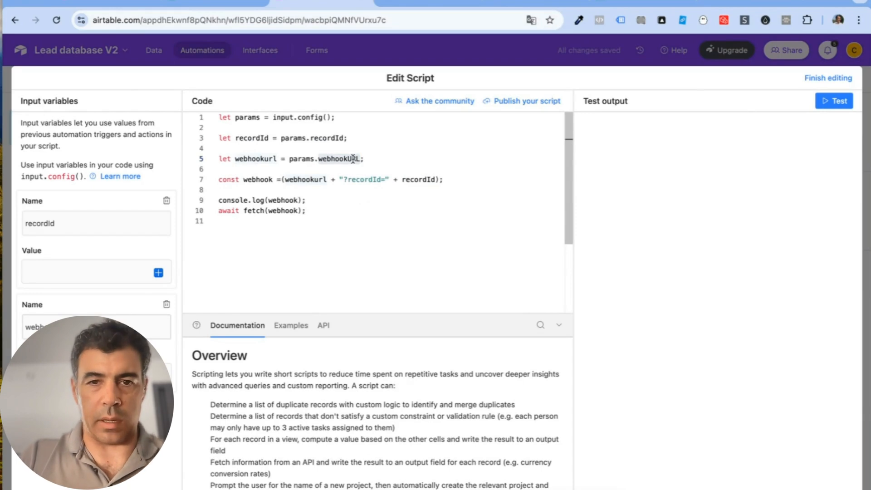
# Step: Set the recordId variable's value to the trigger record's recordId
pyautogui.moveTo(353, 159)
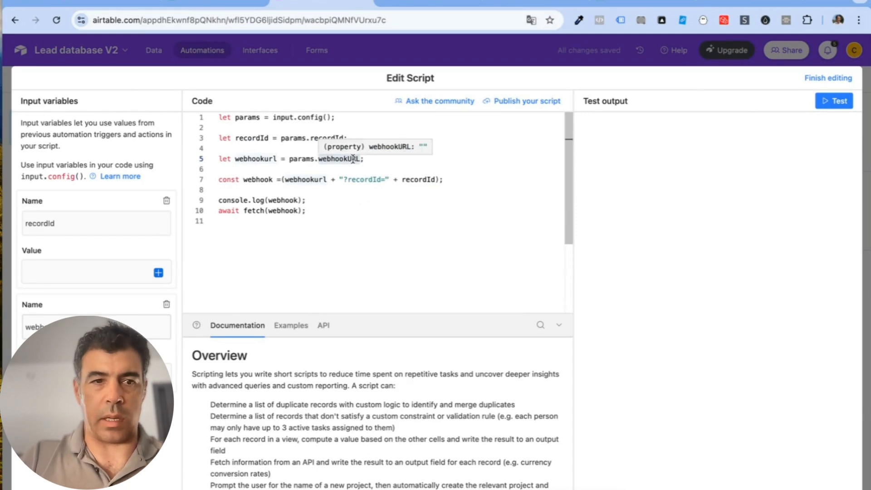
pyautogui.click(158, 272)
pyautogui.write('recr')
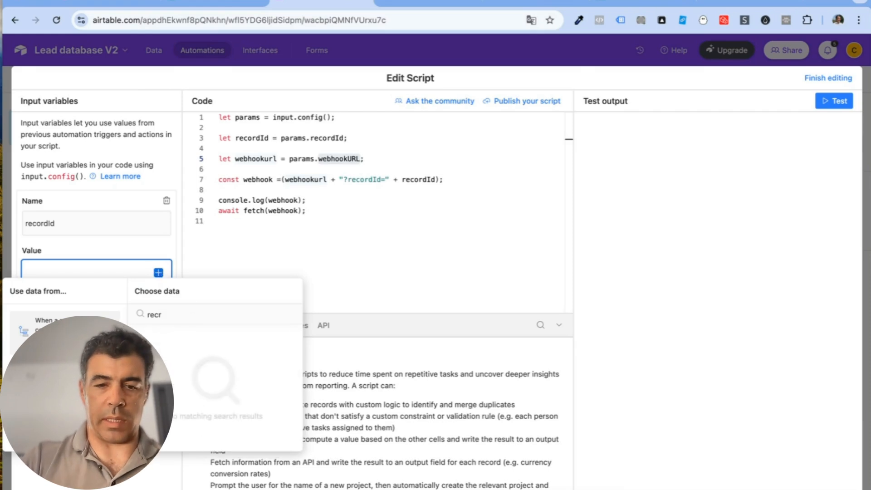
pyautogui.press('BackSpace')
pyautogui.write('or')
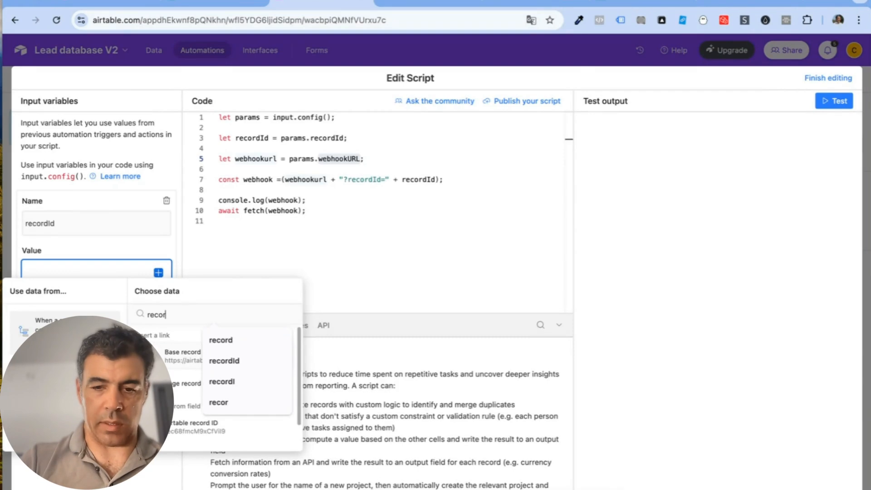
pyautogui.write('dI')
pyautogui.click(178, 358)
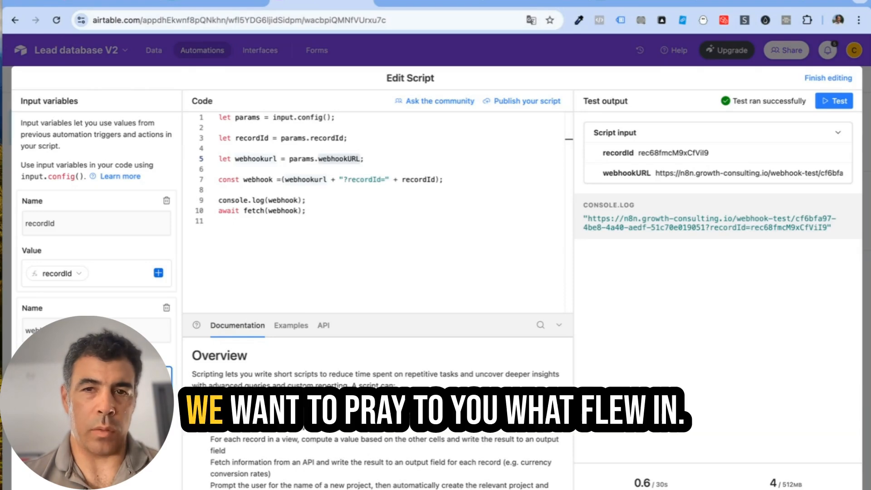
pyautogui.click(437, 3)
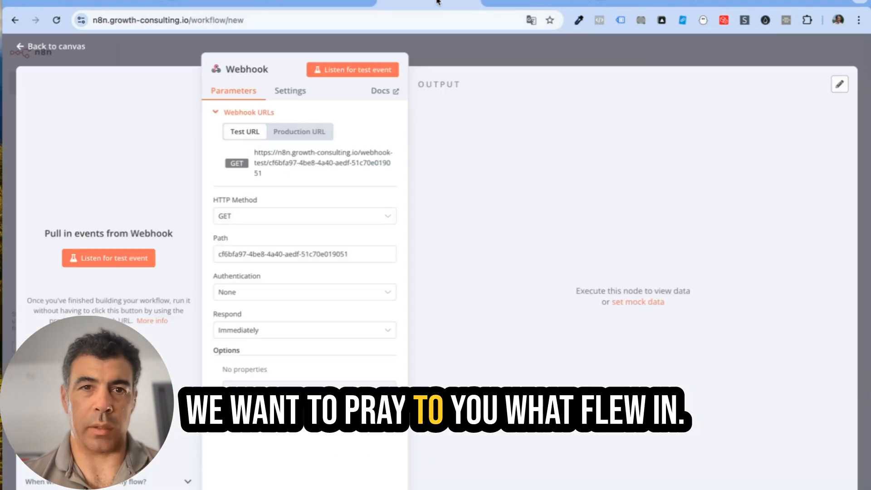
# Step: Leave the old webhook node and start a new n8n workflow from Home
pyautogui.click(55, 45)
pyautogui.click(53, 83)
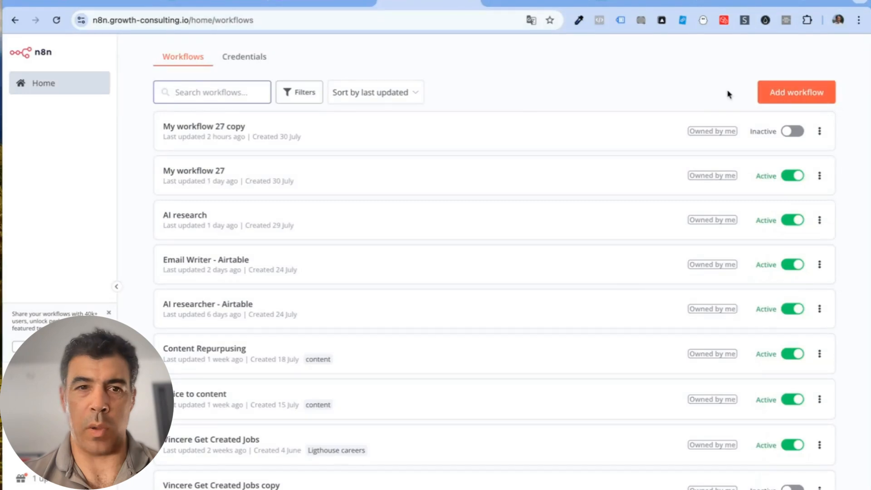
pyautogui.click(791, 87)
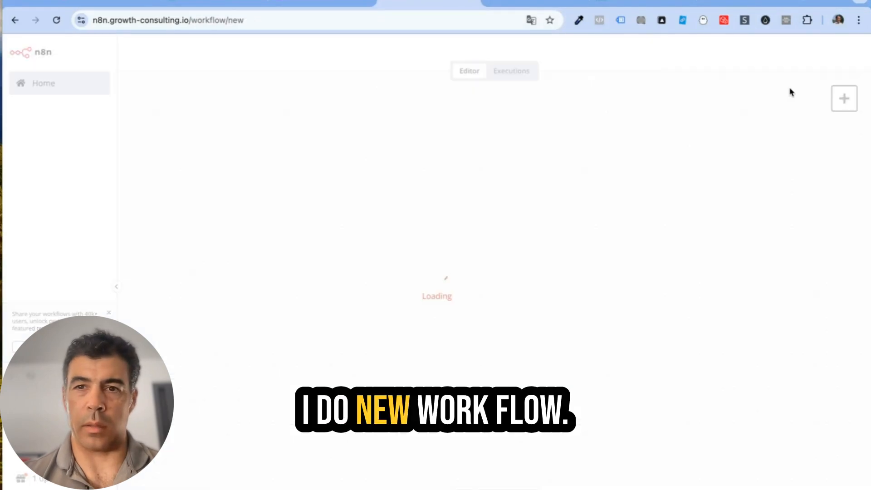
# Step: Add a Webhook trigger as the first step with Authentication set to None
pyautogui.click(492, 252)
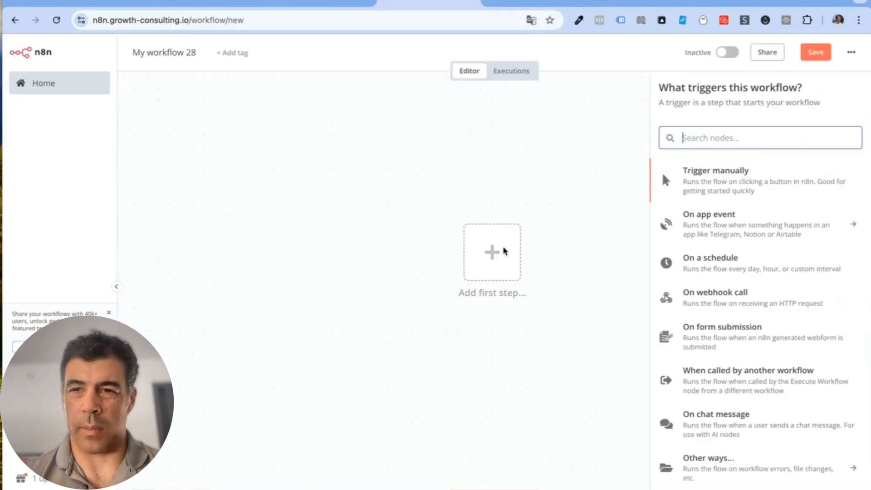
pyautogui.write('web')
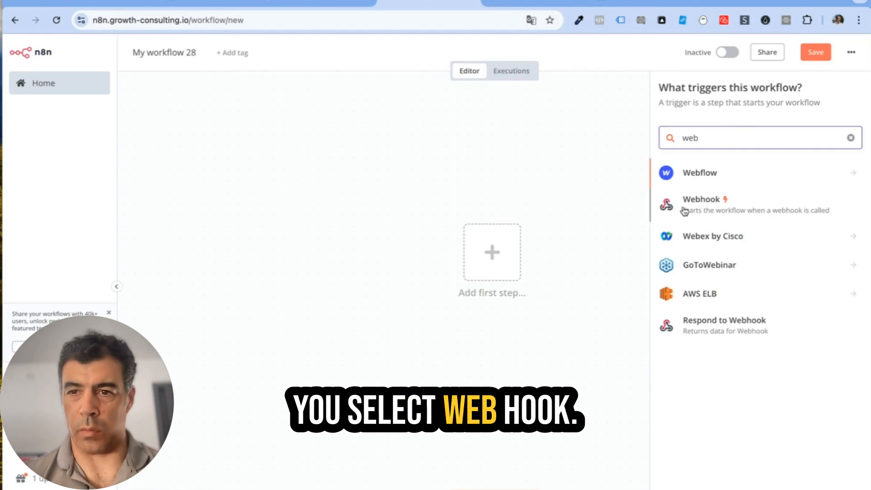
pyautogui.click(665, 211)
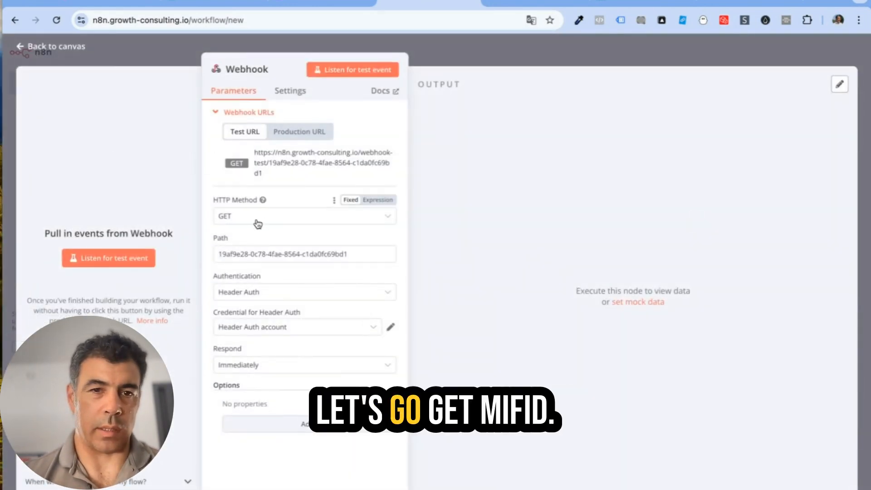
pyautogui.click(269, 294)
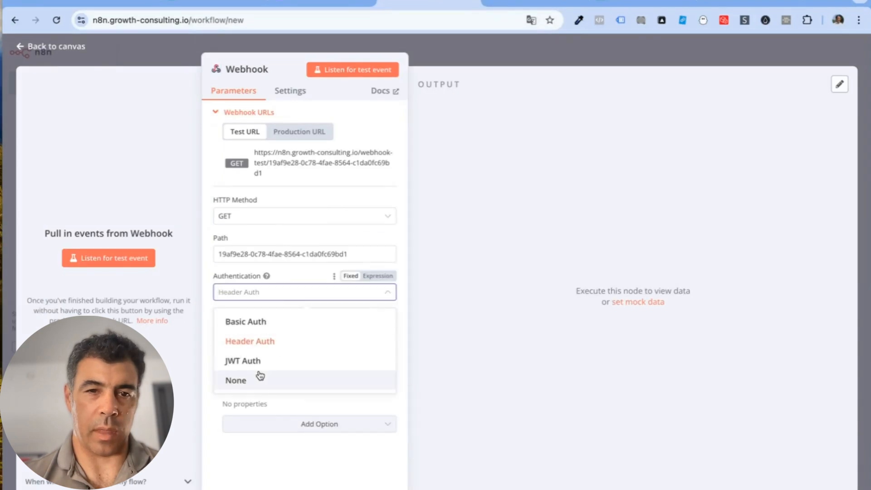
pyautogui.click(285, 378)
pyautogui.click(317, 4)
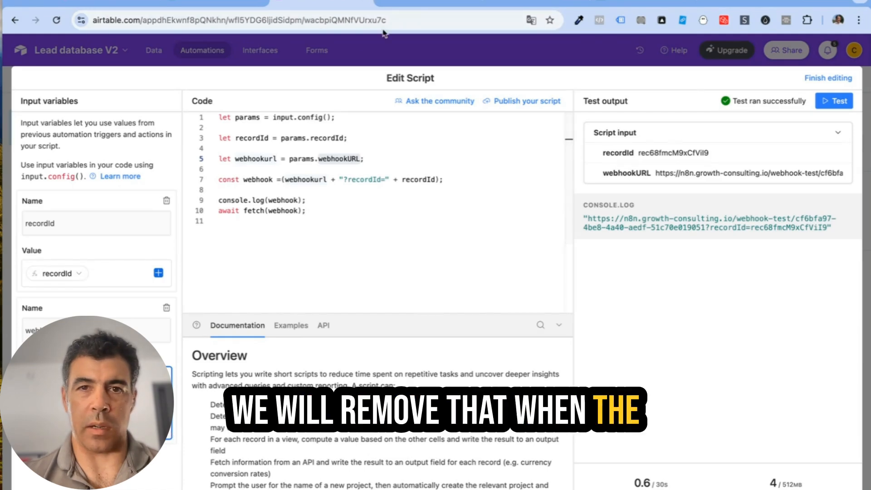
# Step: Listen for a test event in n8n and run the Airtable script test to call the webhook
pyautogui.click(424, 5)
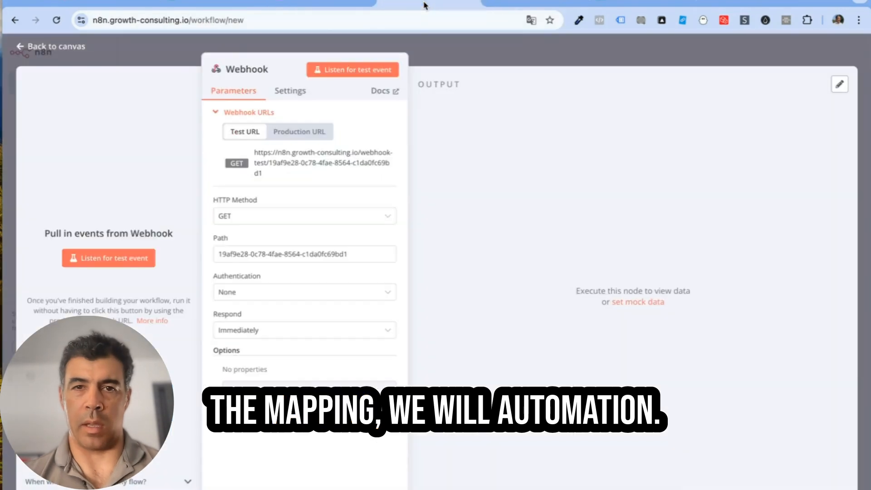
pyautogui.click(101, 259)
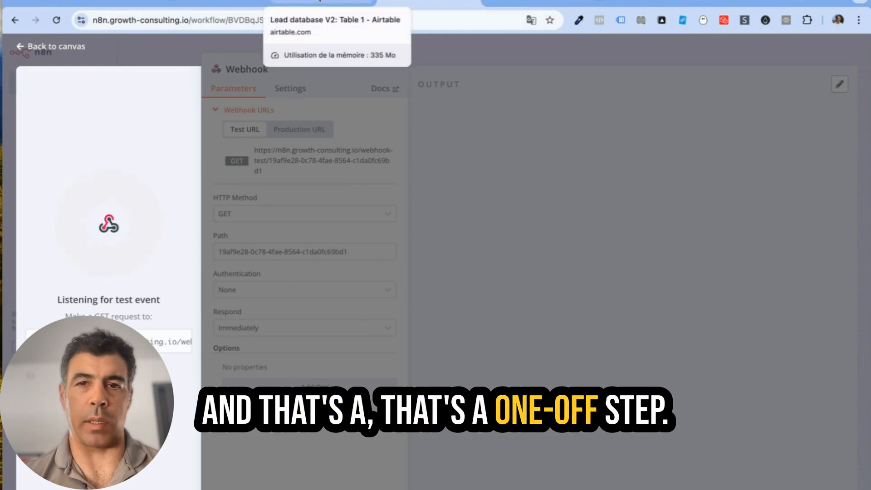
pyautogui.click(320, 3)
pyautogui.click(835, 101)
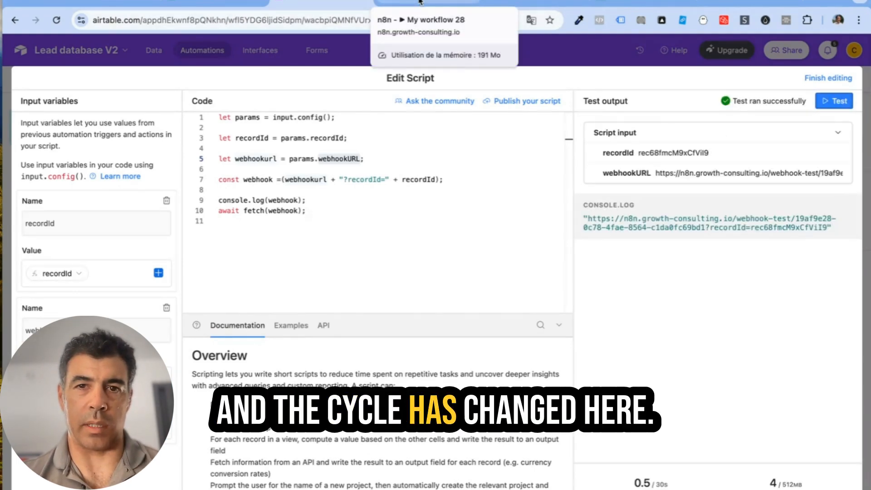
pyautogui.click(419, 2)
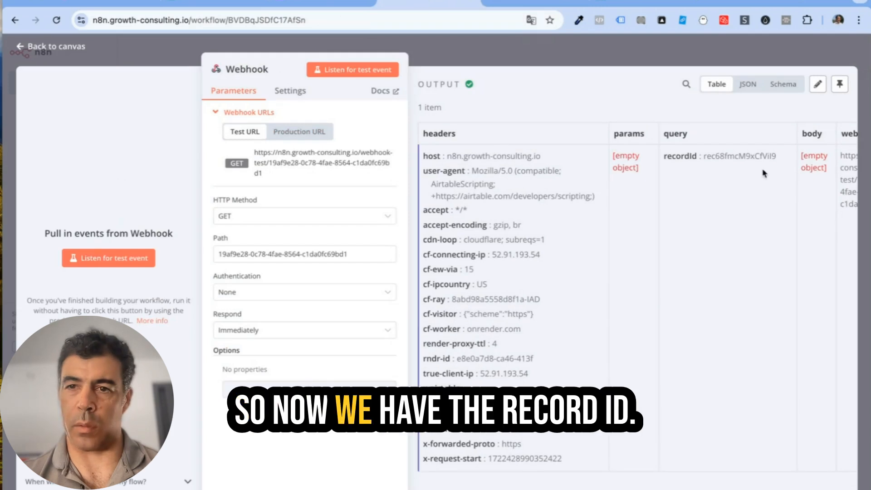
# Step: Add an Airtable 'Get a record' node after the Webhook using Personal Access Token account 2
pyautogui.click(75, 48)
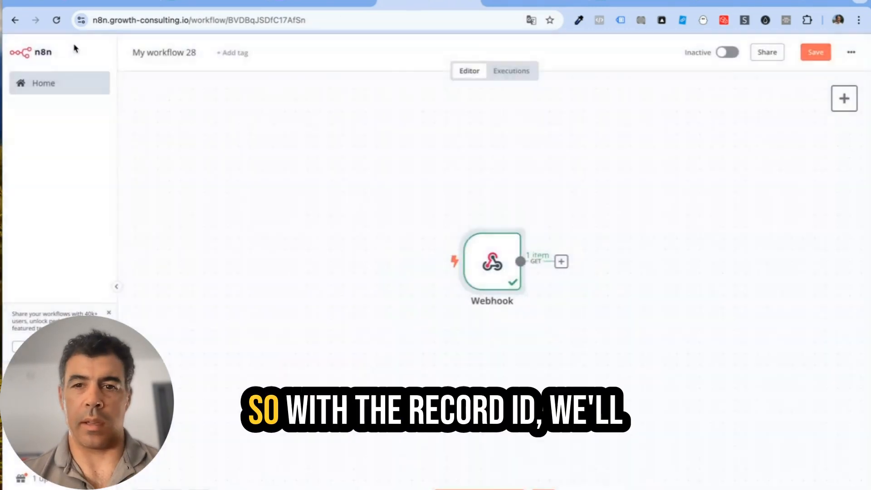
pyautogui.click(331, 261)
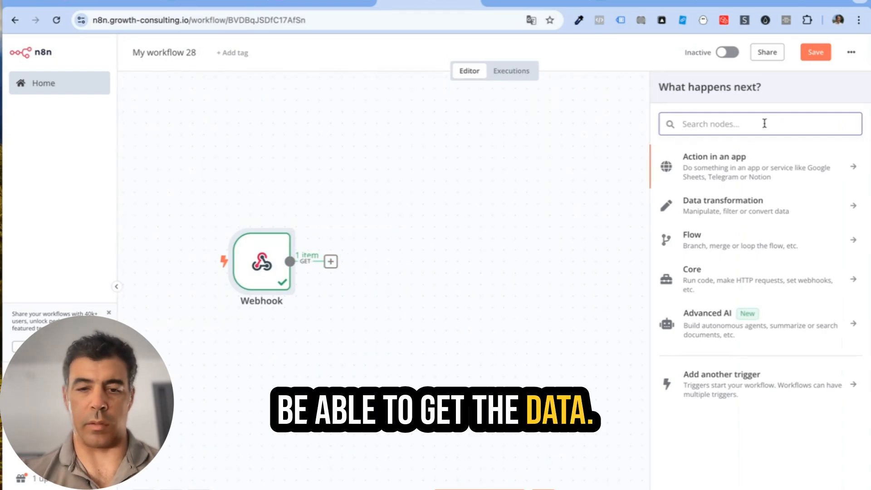
pyautogui.write('air')
pyautogui.click(788, 165)
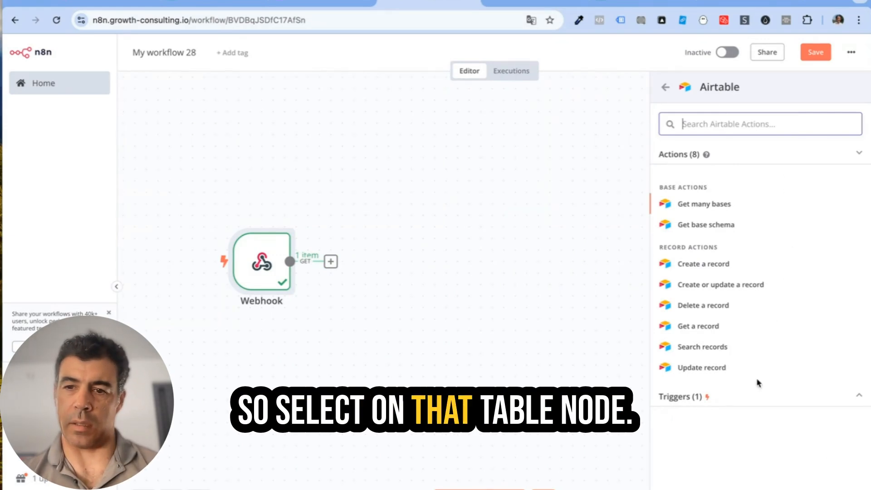
pyautogui.click(739, 328)
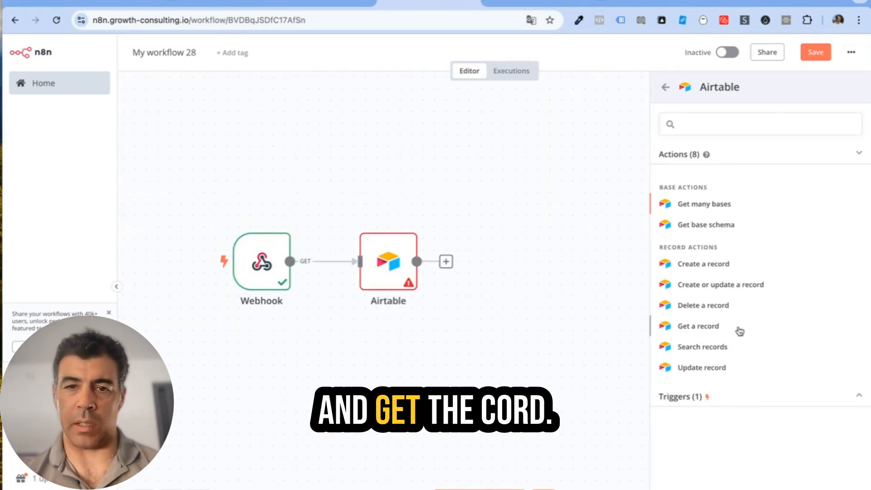
pyautogui.click(360, 124)
pyautogui.click(340, 216)
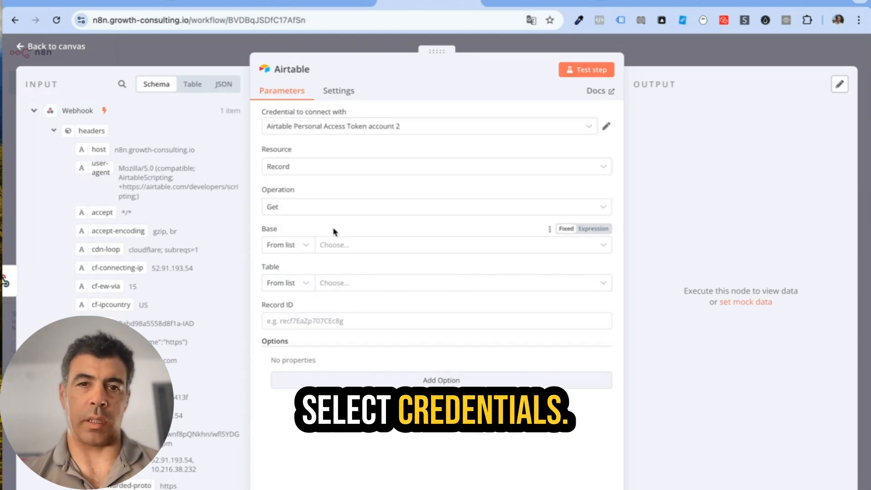
# Step: Point it at Lead database V2, Table 1, Record ID from query.recordId, and run it
pyautogui.click(350, 247)
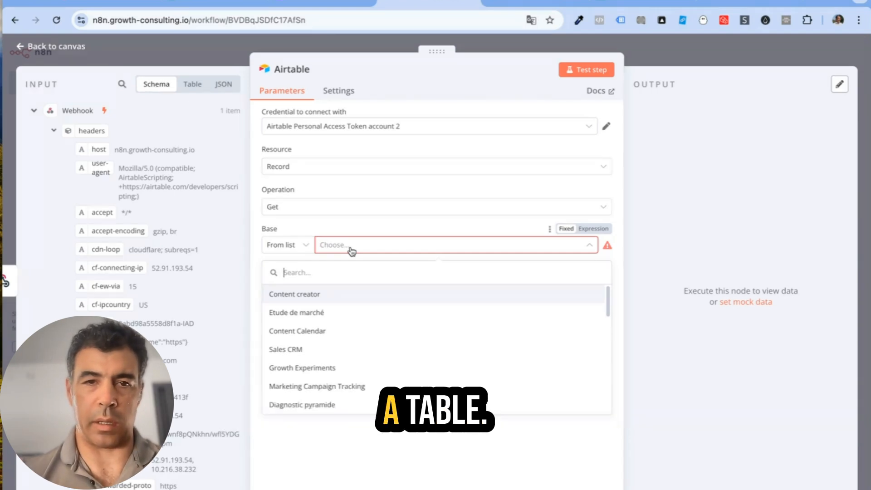
pyautogui.write('lead')
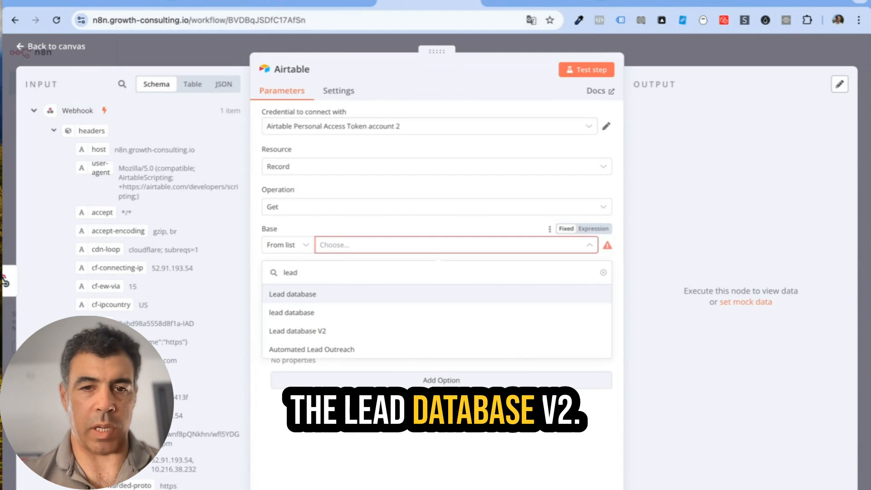
pyautogui.click(345, 334)
pyautogui.click(359, 285)
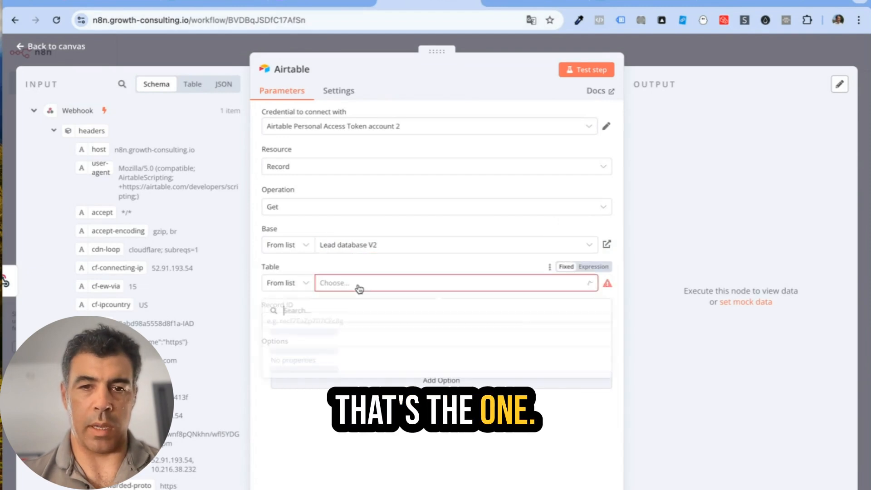
pyautogui.click(325, 332)
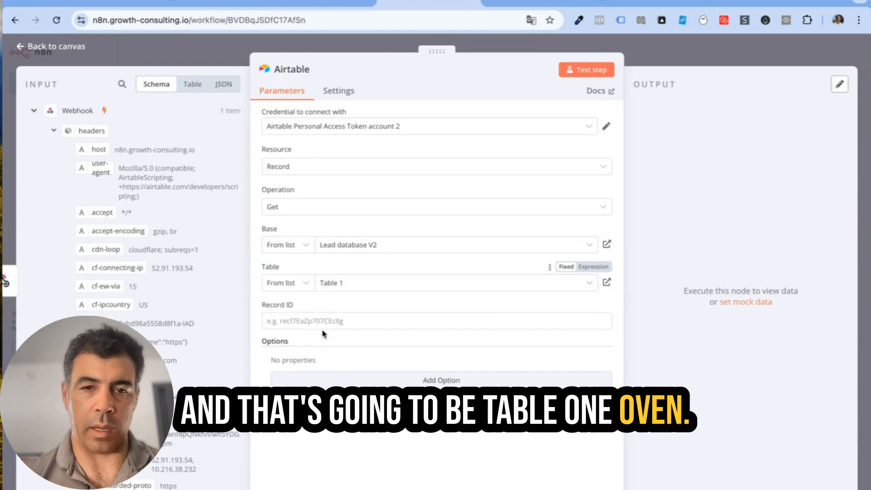
pyautogui.scroll(-4, 136, 227)
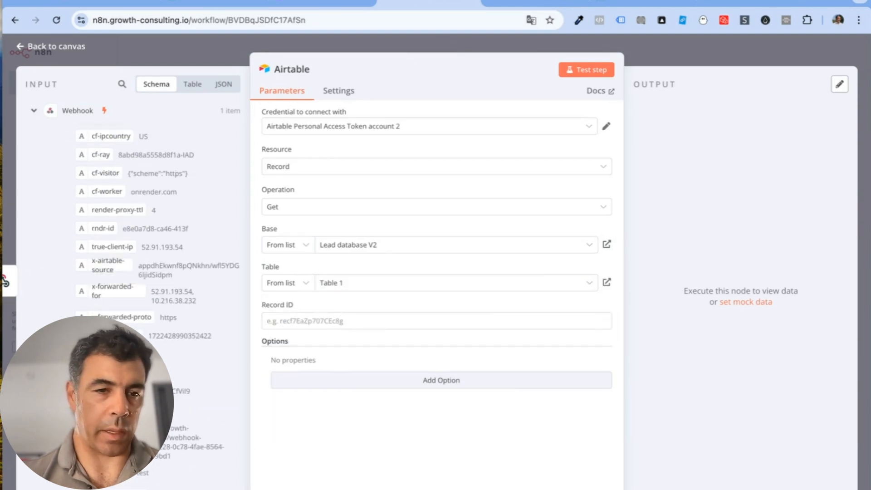
pyautogui.moveTo(308, 408); pyautogui.dragTo(312, 327)
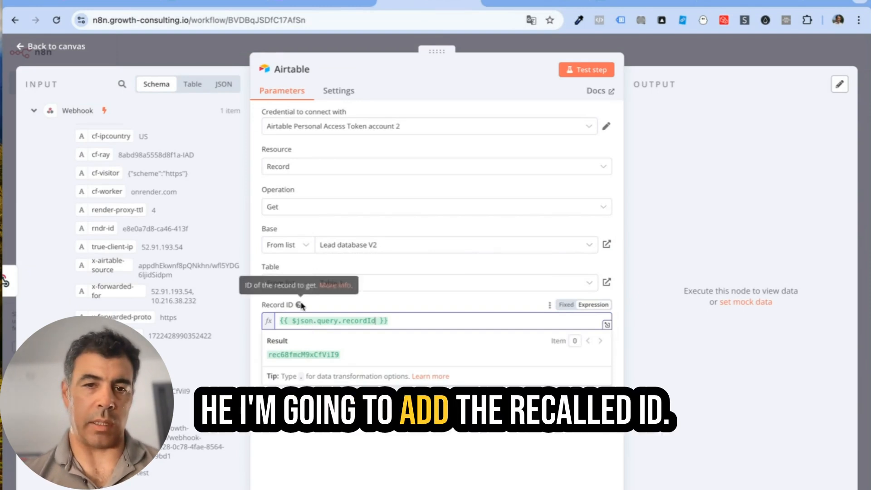
pyautogui.click(359, 308)
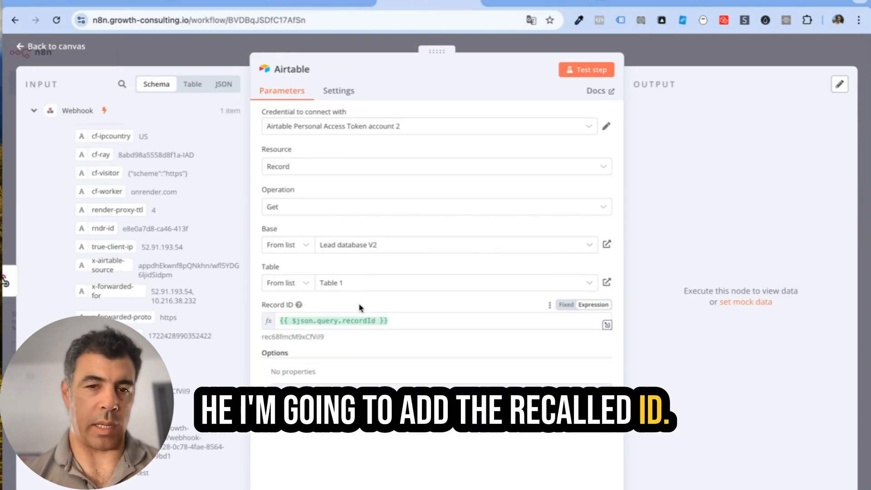
pyautogui.click(72, 46)
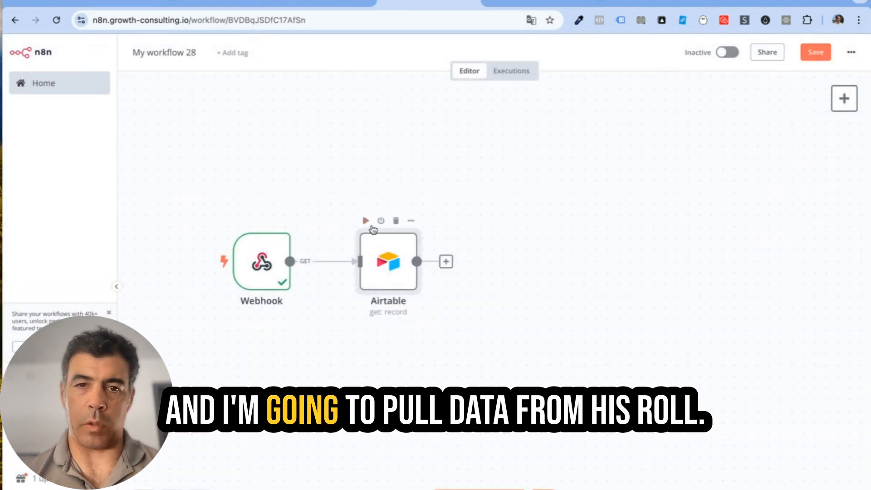
pyautogui.click(365, 221)
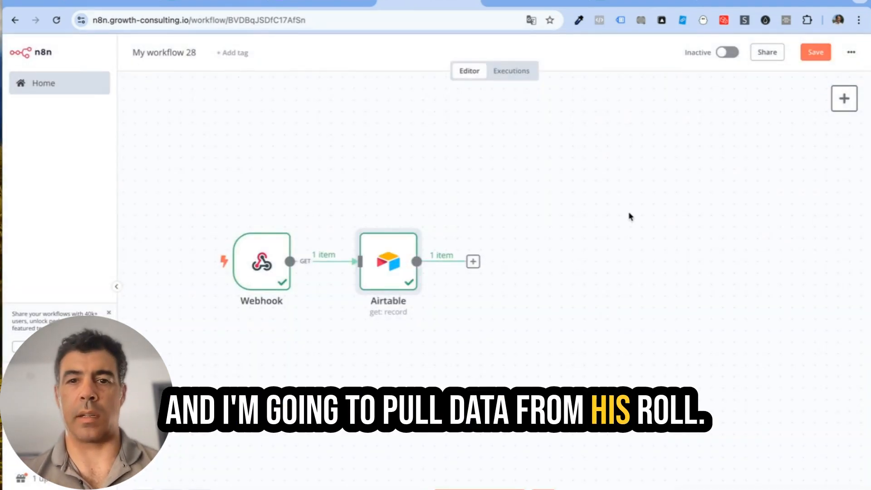
# Step: Open the Airtable node and scroll through the fetched lead's fields in its output
pyautogui.moveTo(389, 271)
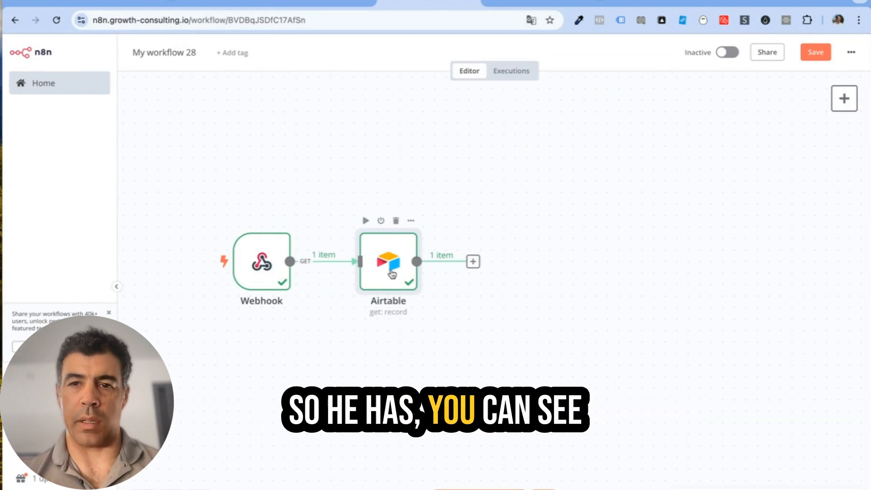
pyautogui.doubleClick(391, 273)
pyautogui.hscroll(5, 747, 174)
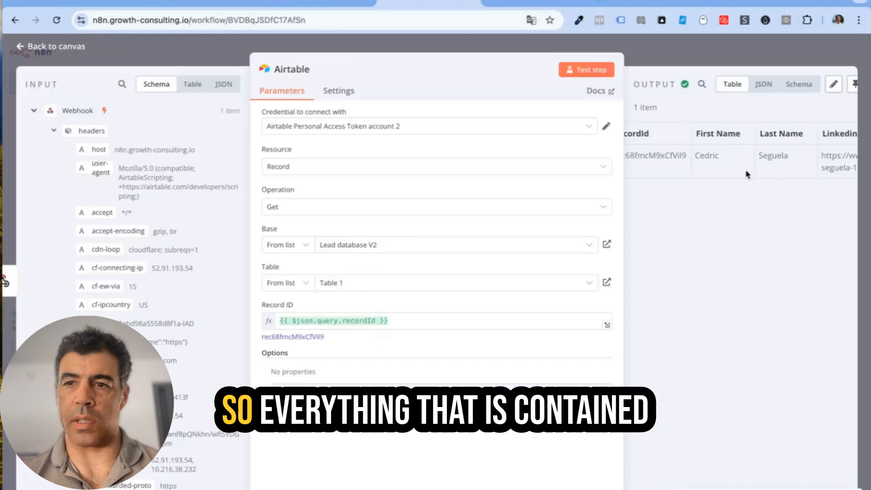
pyautogui.hscroll(10, 747, 174)
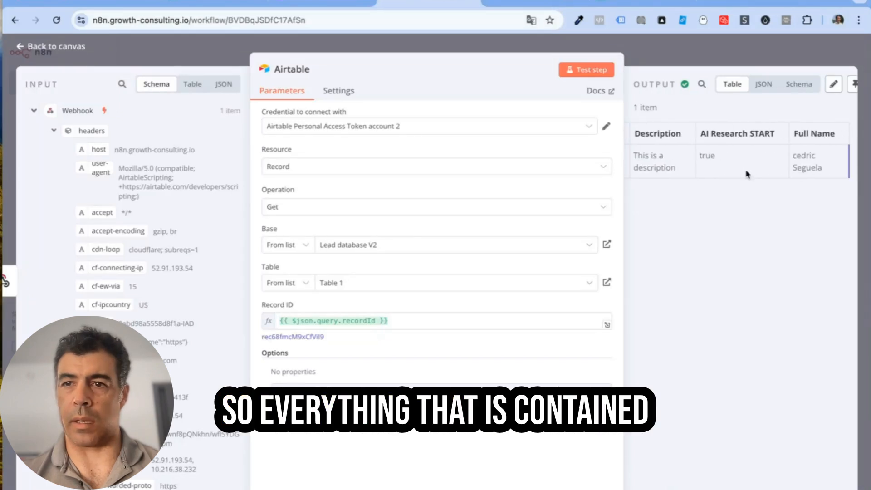
pyautogui.hscroll(-15, 747, 174)
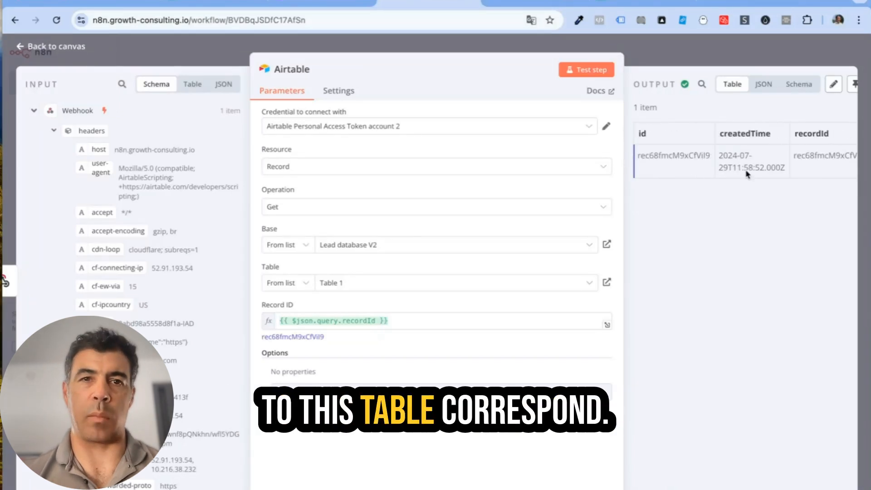
# Step: Compare against the row in the Airtable table, leaving the new automation off for now
pyautogui.click(312, 5)
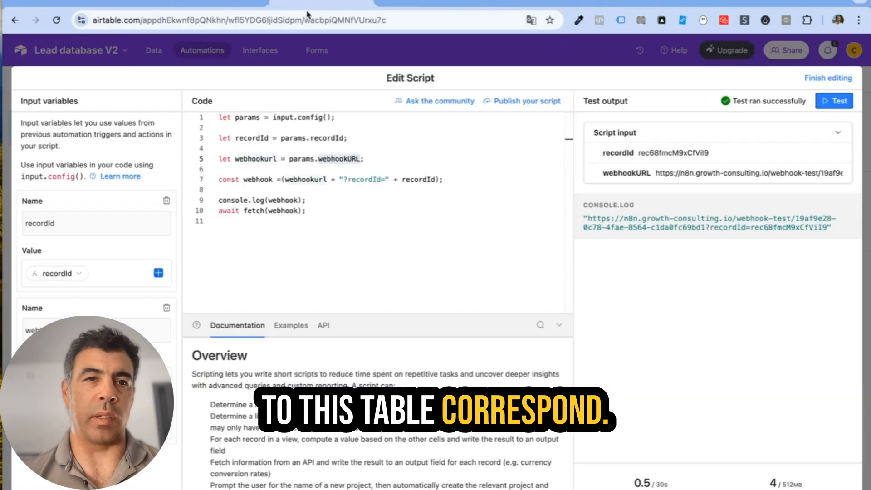
pyautogui.click(155, 55)
pyautogui.click(156, 54)
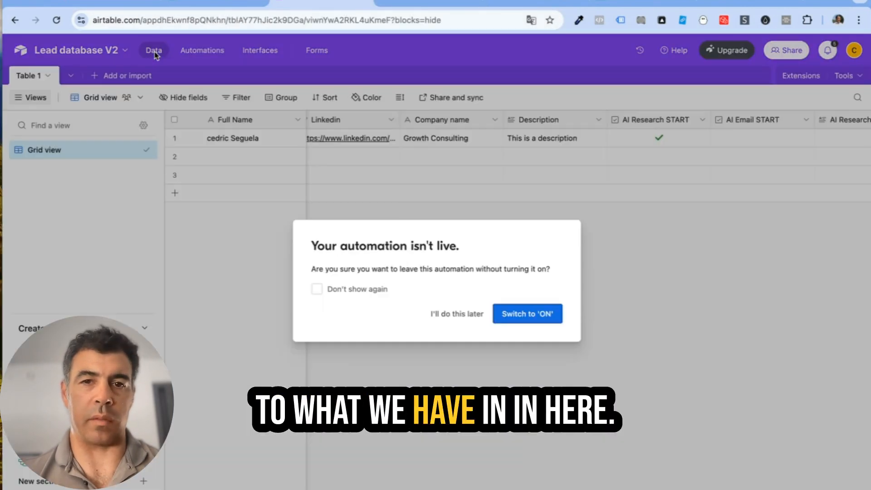
pyautogui.click(459, 318)
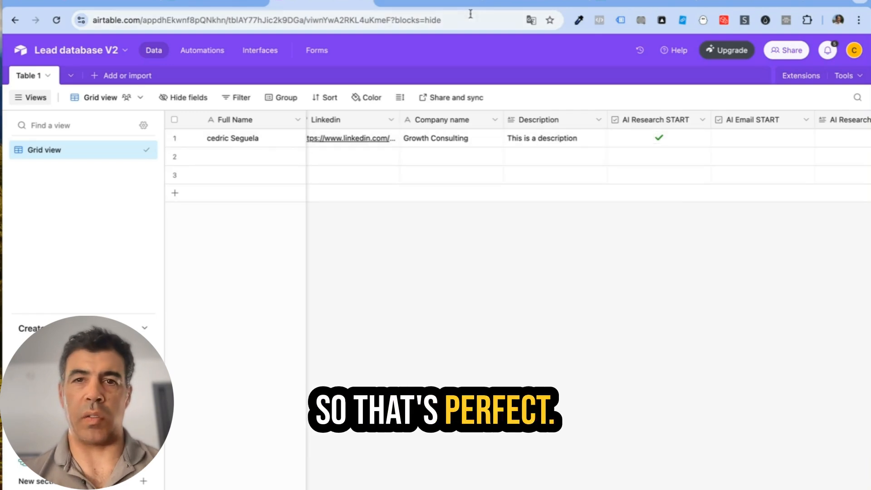
pyautogui.click(445, 6)
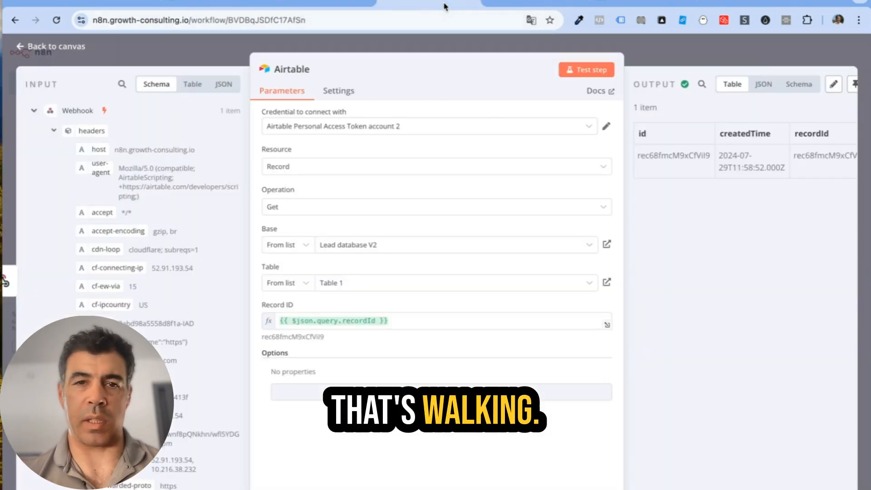
# Step: Add an HTTP Request node with default GET settings after the Airtable node
pyautogui.click(55, 46)
pyautogui.hscroll(5, 546, 216)
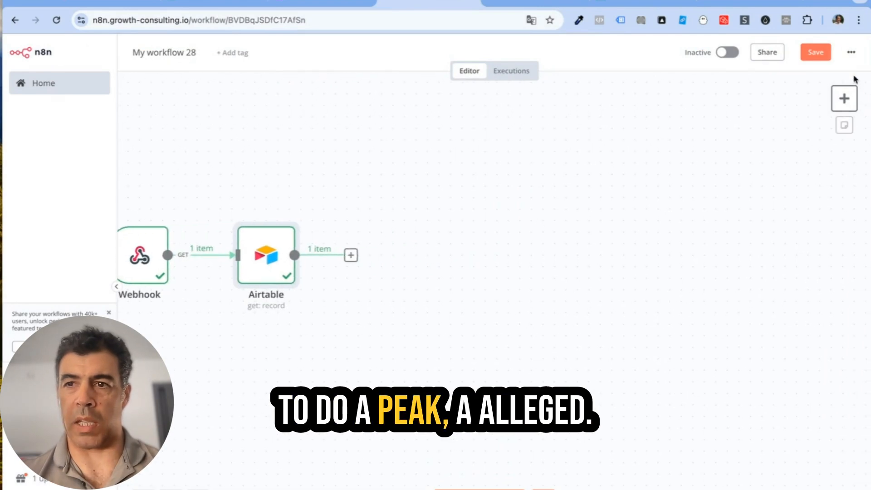
pyautogui.click(843, 98)
pyautogui.write('http')
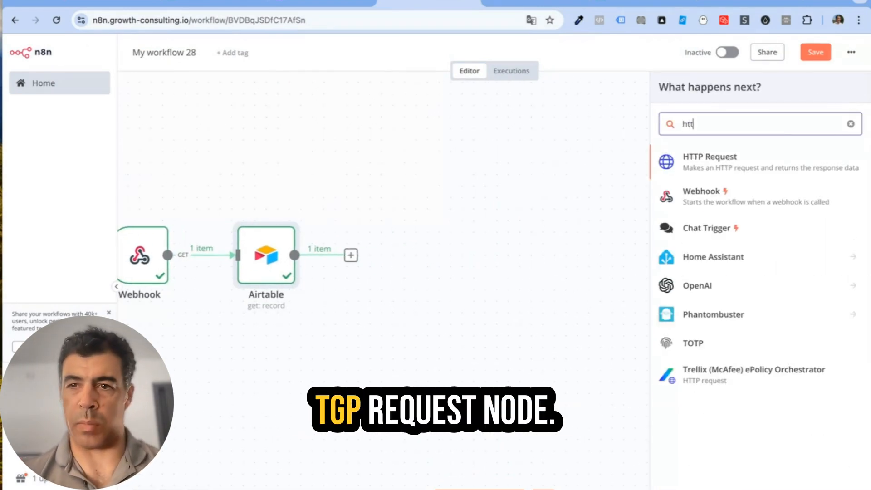
pyautogui.click(795, 165)
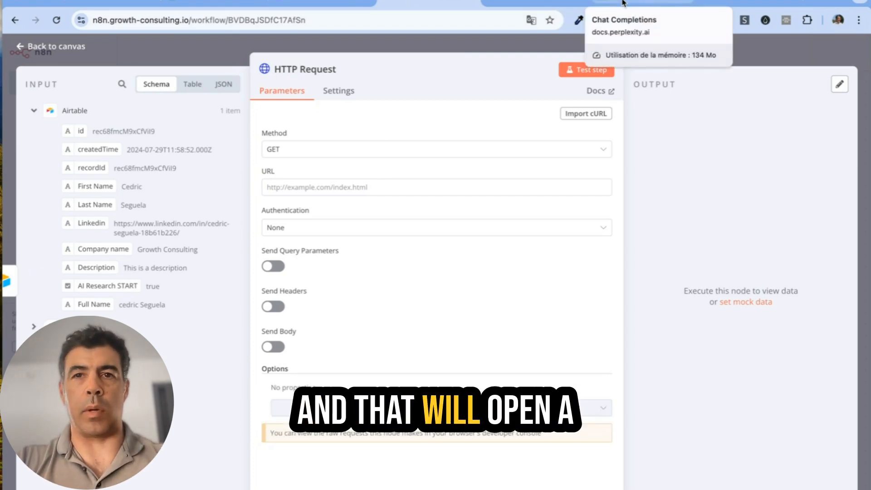
pyautogui.click(622, 2)
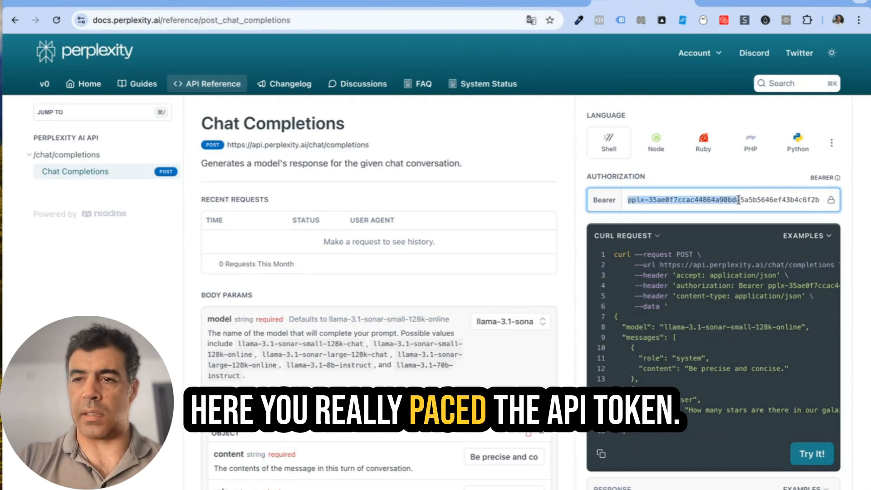
# Step: Fill in the API token and copy the Perplexity chat-completions cURL example
pyautogui.moveTo(738, 200); pyautogui.dragTo(868, 204)
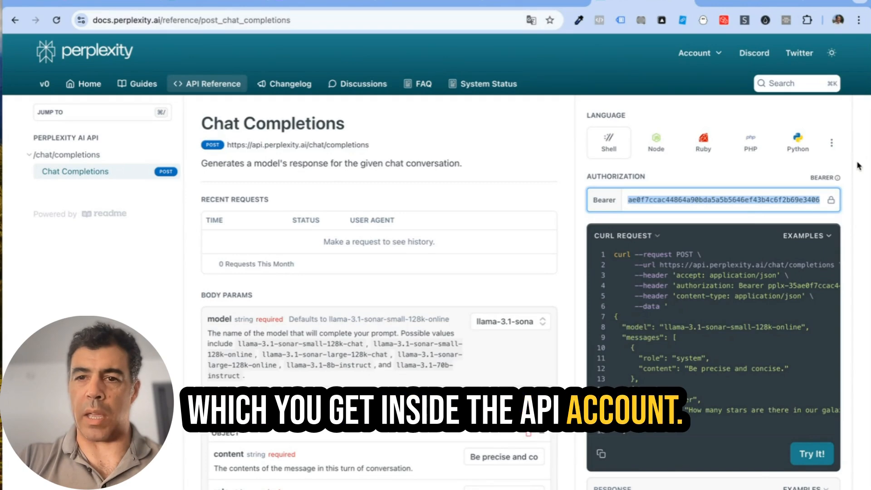
pyautogui.scroll(-2, 848, 167)
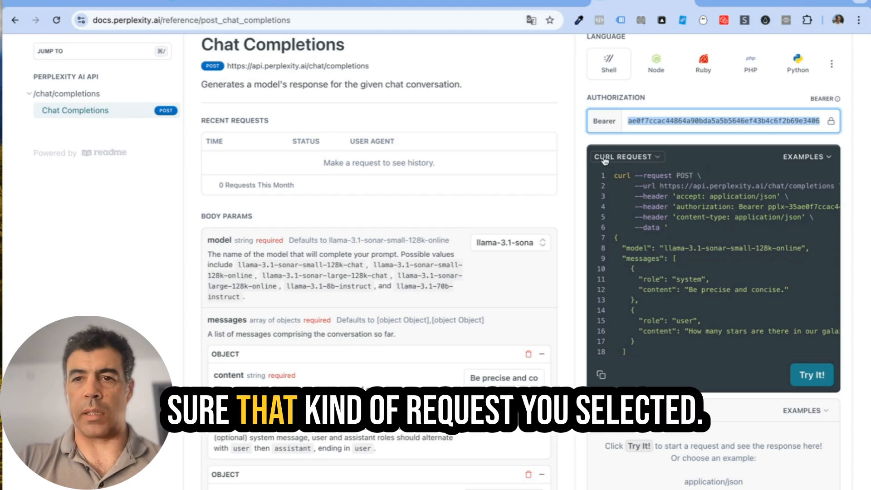
pyautogui.click(601, 375)
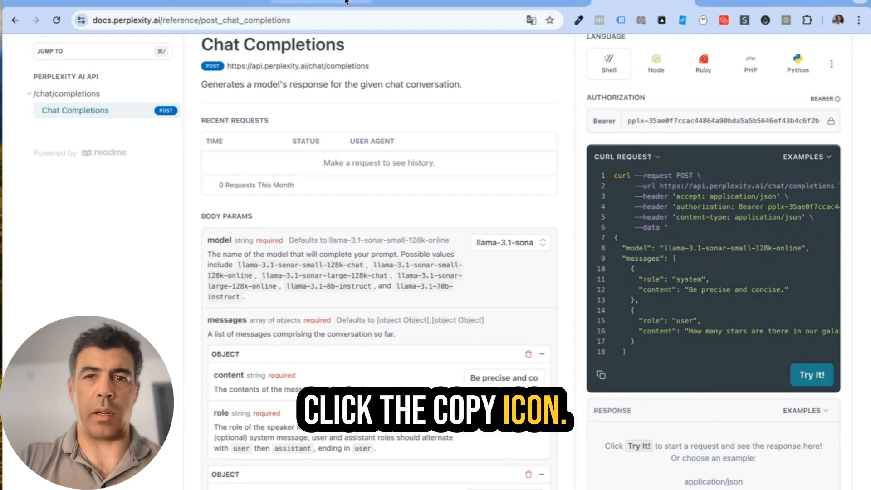
pyautogui.click(435, 1)
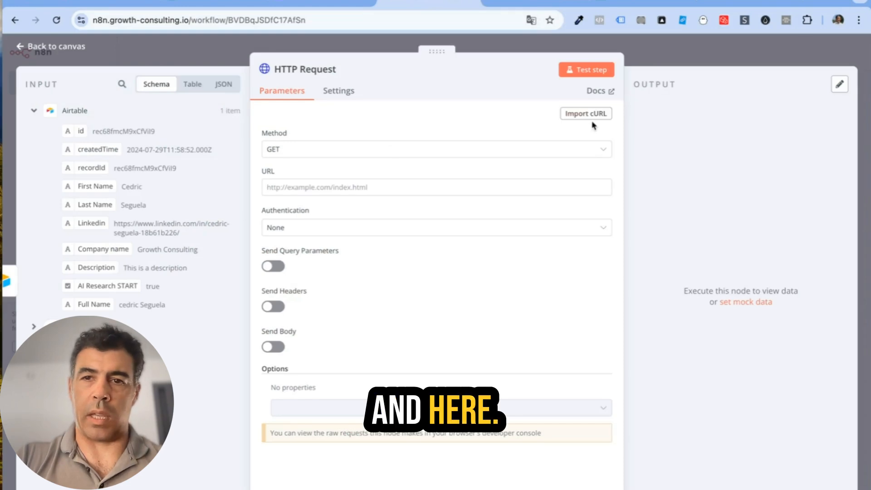
# Step: Import the copied Perplexity cURL command into the HTTP Request node
pyautogui.click(573, 117)
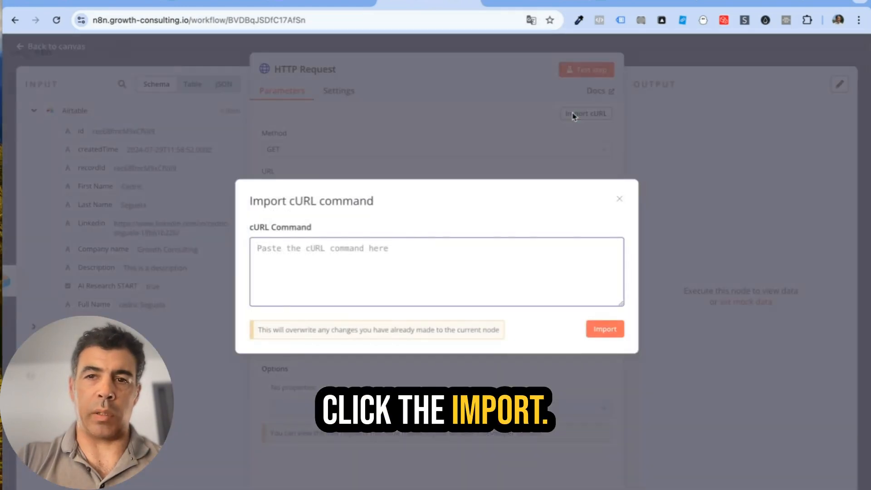
pyautogui.hotkey('ctrl', 'v')
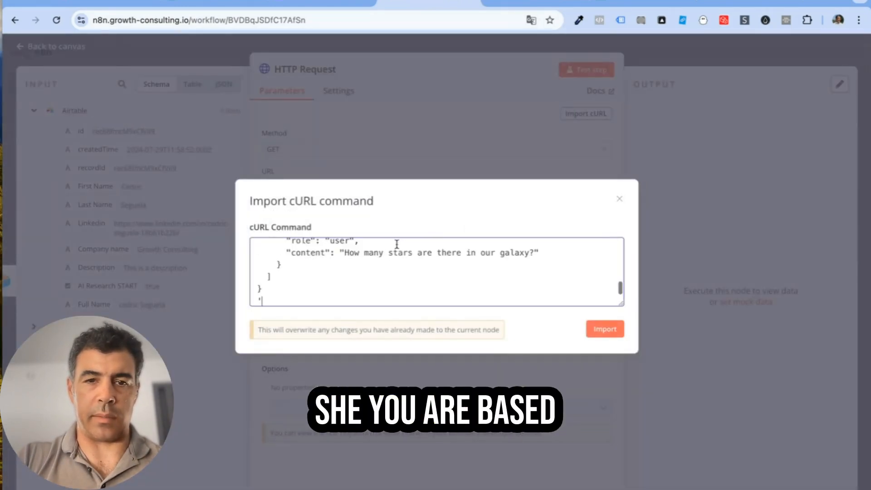
pyautogui.click(605, 329)
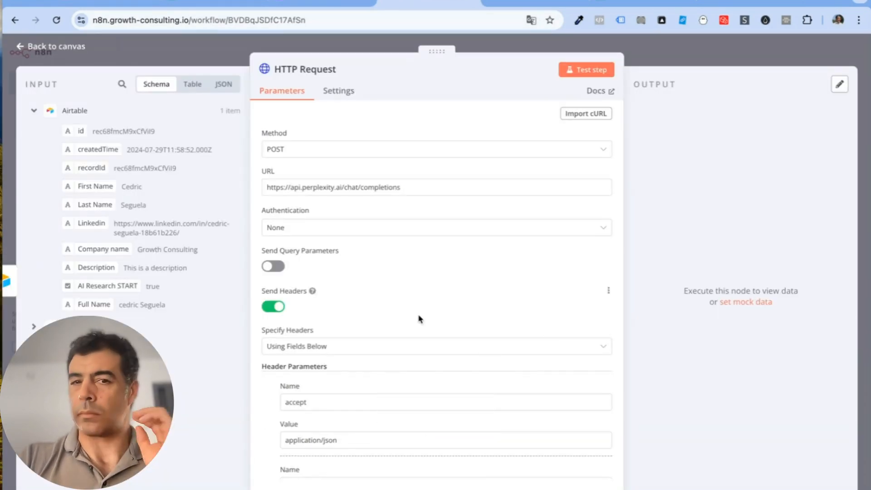
# Step: Change the system message to 'Conduct a online research for this person' and drop First Name into the body
pyautogui.scroll(-10, 418, 319)
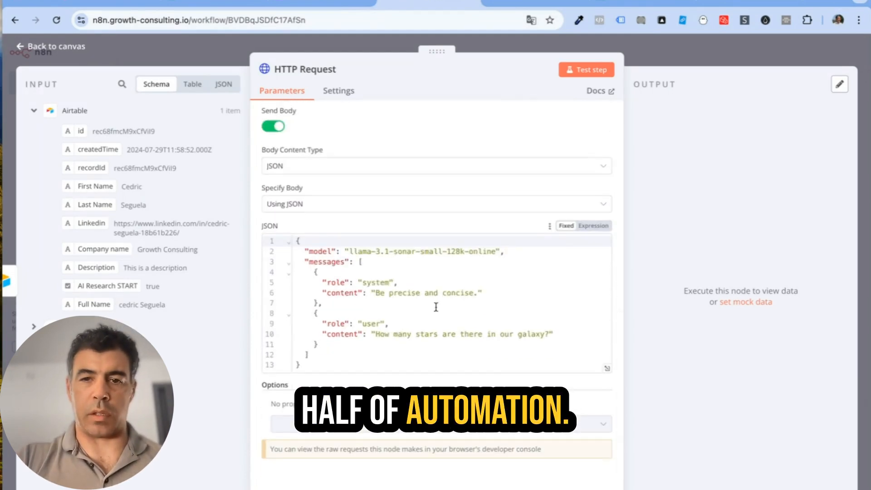
pyautogui.moveTo(477, 293); pyautogui.dragTo(375, 293)
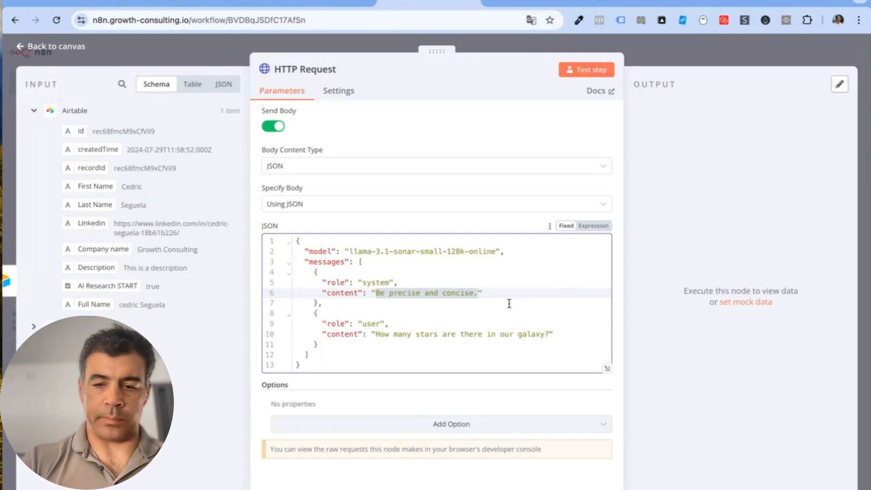
pyautogui.press('super+v')
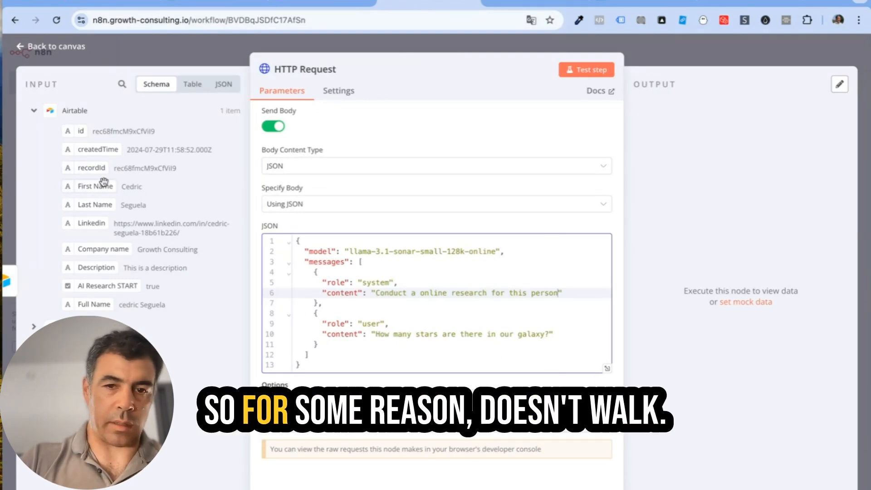
pyautogui.moveTo(104, 182); pyautogui.dragTo(357, 321)
pyautogui.moveTo(369, 368); pyautogui.dragTo(368, 367)
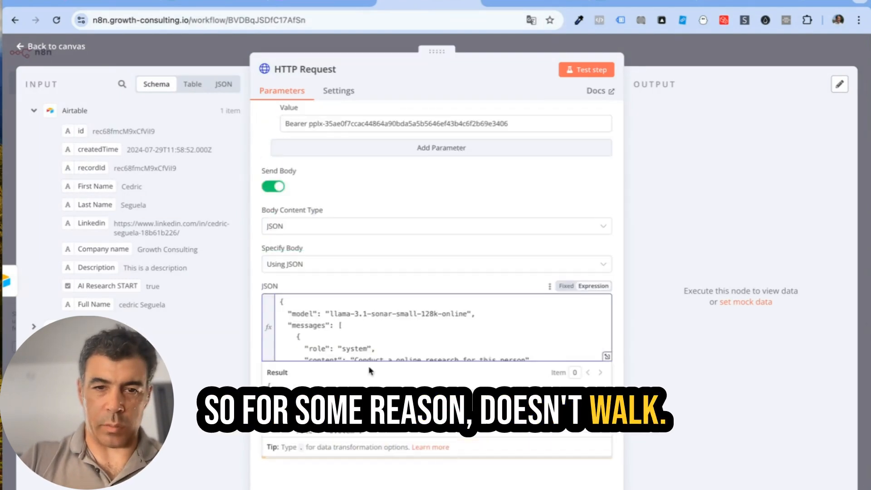
# Step: In the larger expression editor, delete the appended First Name expression from the body
pyautogui.scroll(-3, 489, 331)
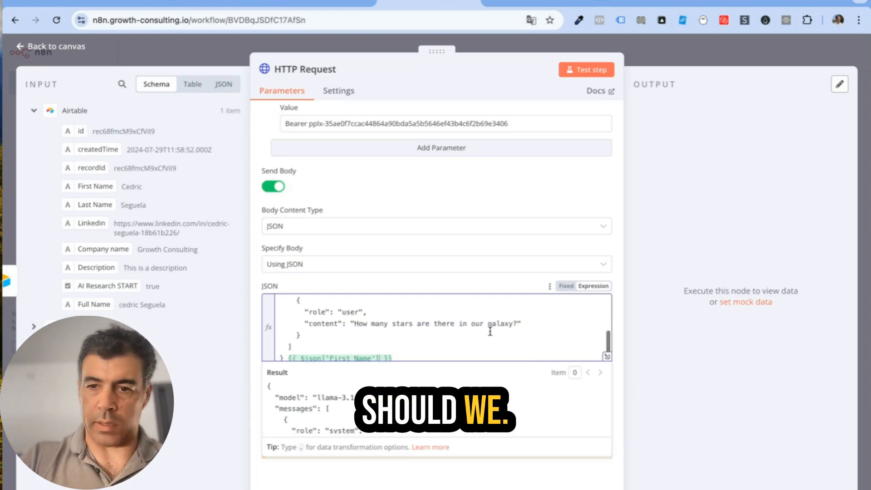
pyautogui.click(607, 358)
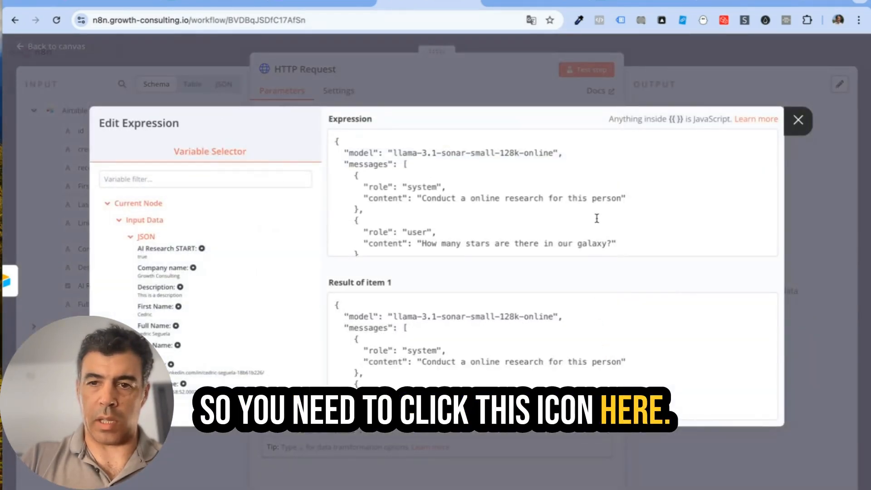
pyautogui.scroll(-1, 597, 217)
pyautogui.moveTo(495, 250); pyautogui.dragTo(344, 250)
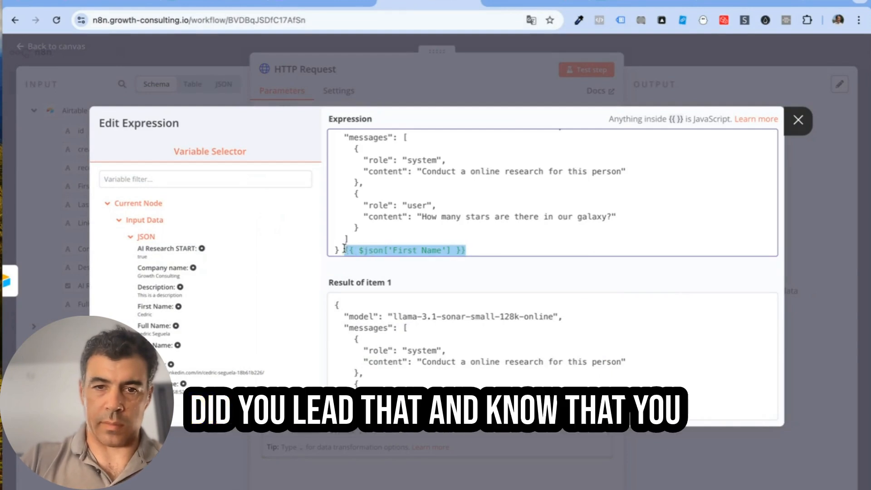
pyautogui.press('BackSpace')
pyautogui.press('BackSpace')
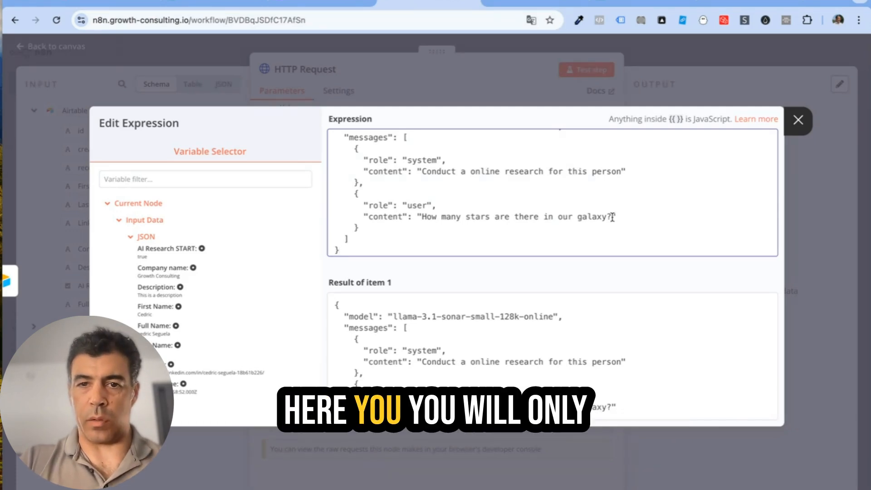
# Step: Replace the galaxy question with 'Name:' plus Full Name and 'Description:' plus Description fields
pyautogui.moveTo(611, 216); pyautogui.dragTo(422, 219)
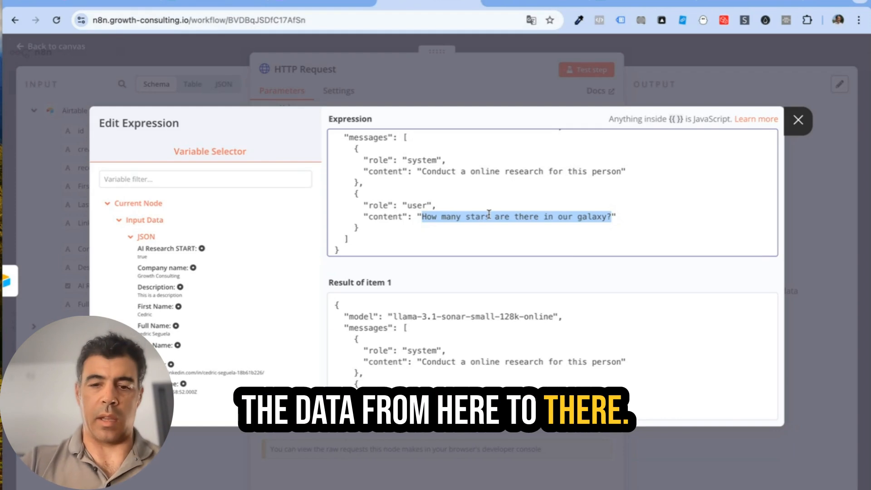
pyautogui.write('Name')
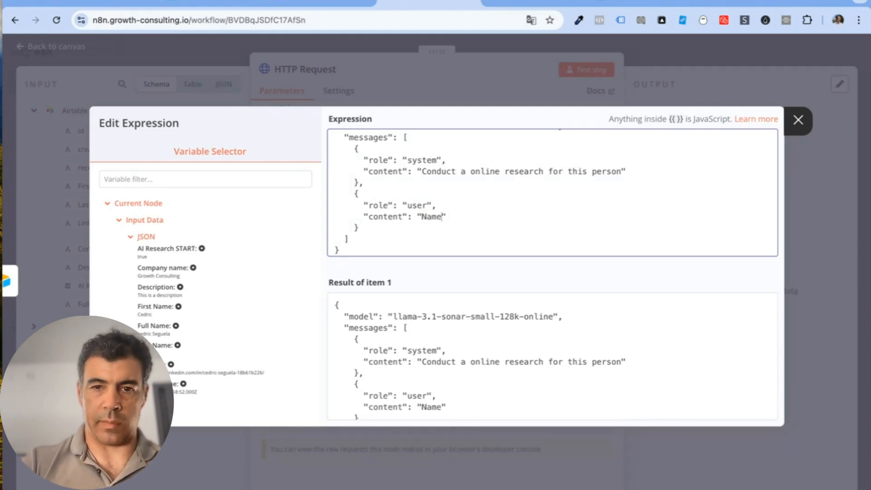
pyautogui.write(':')
pyautogui.click(177, 326)
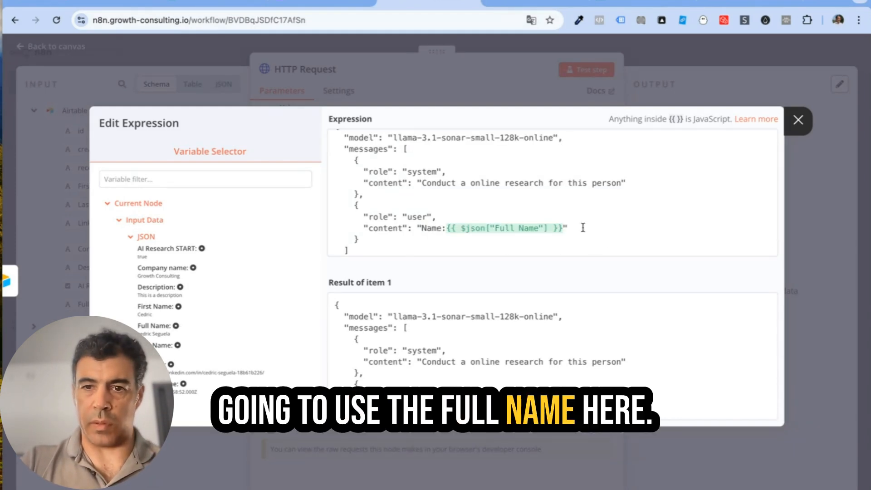
pyautogui.click(562, 225)
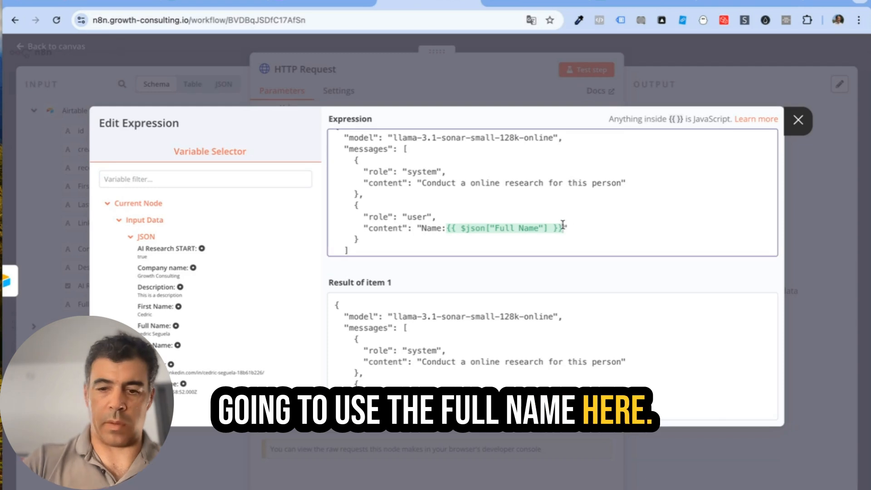
pyautogui.write(', ')
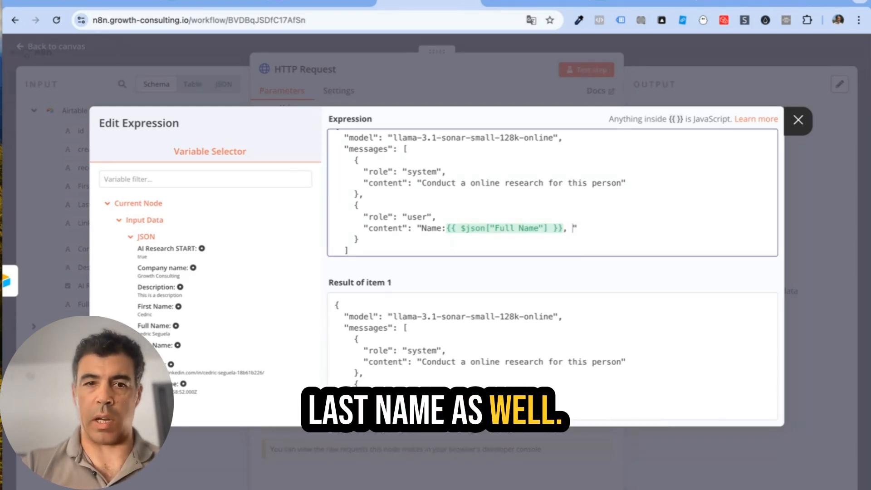
pyautogui.write('Des')
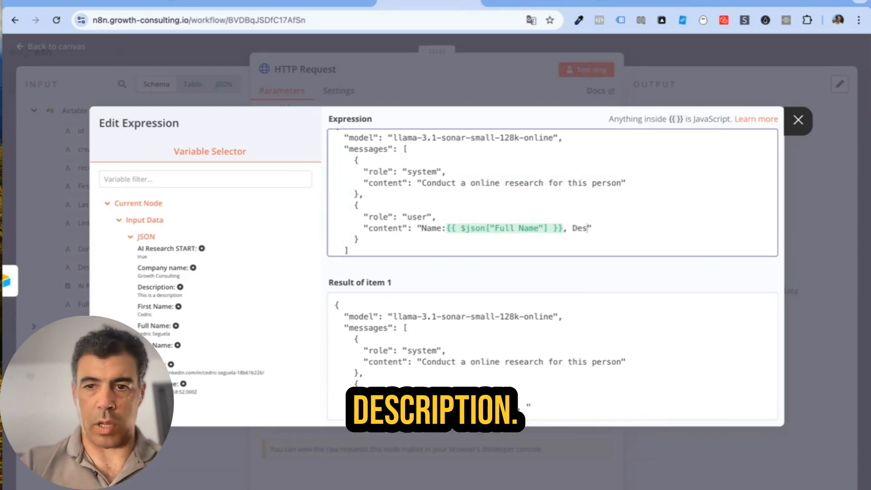
pyautogui.write('cription:')
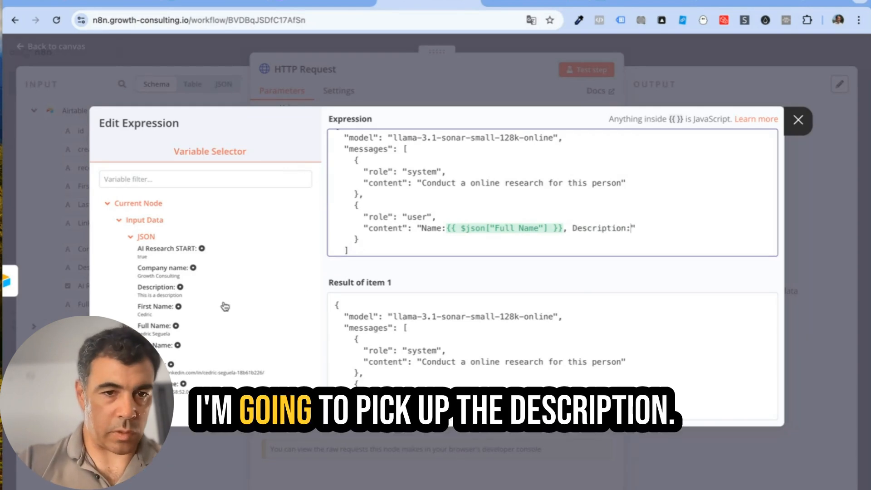
pyautogui.click(180, 287)
pyautogui.write(',')
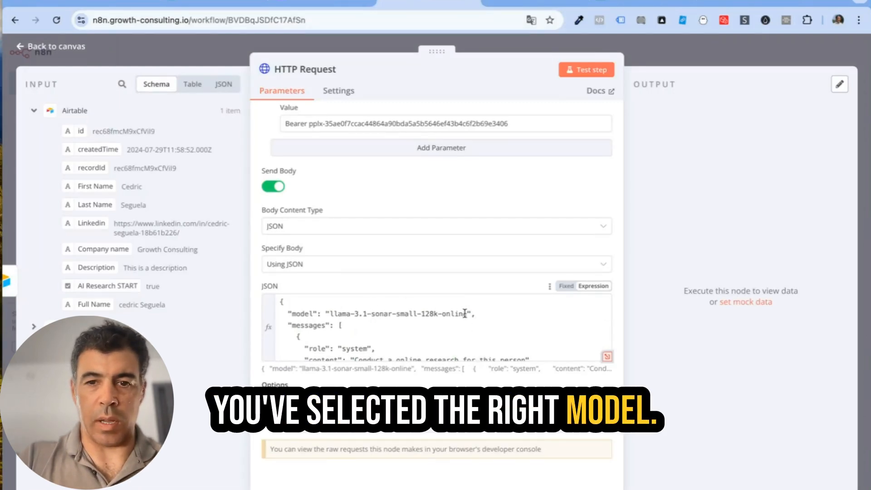
pyautogui.click(465, 313)
# Step: Test-run the Perplexity HTTP Request and review the returned research profile
pyautogui.moveTo(465, 313); pyautogui.dragTo(441, 313)
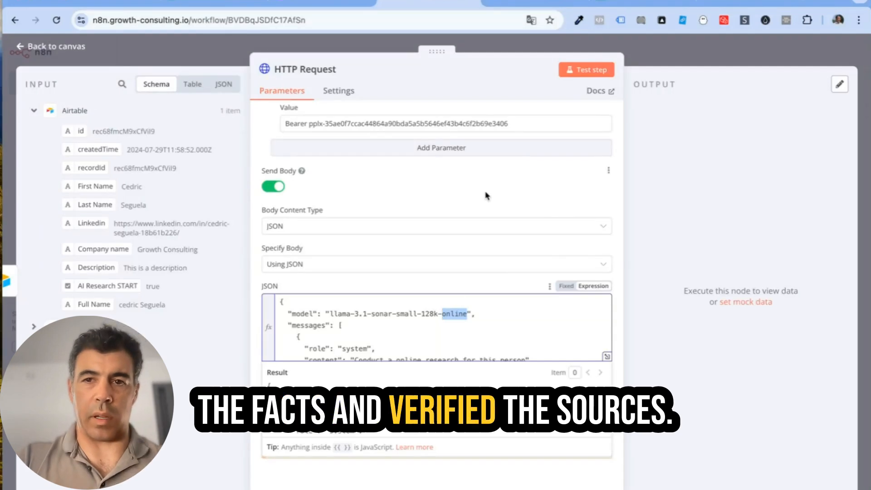
pyautogui.click(594, 71)
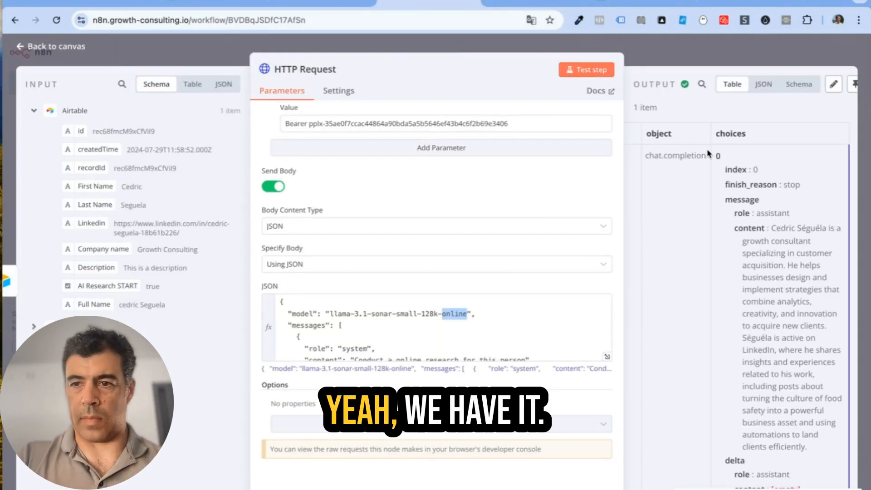
pyautogui.scroll(-2, 785, 274)
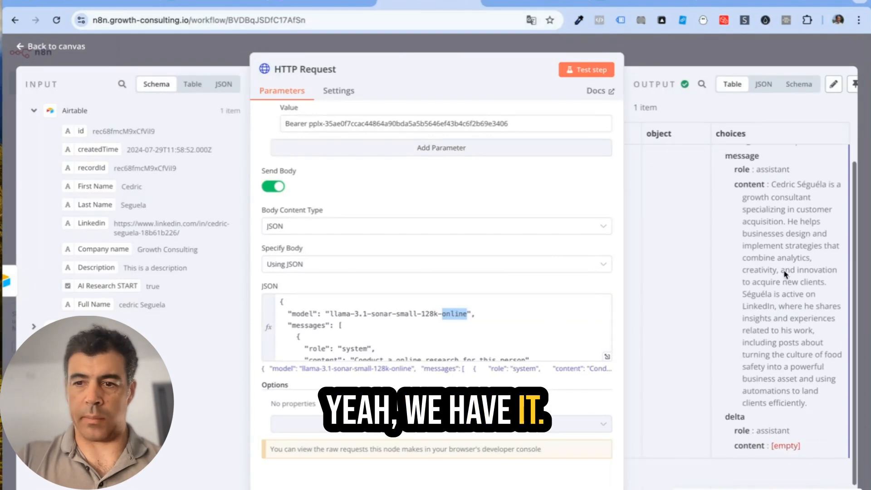
# Step: Add an Airtable 'Update record' node after the HTTP Request
pyautogui.click(45, 46)
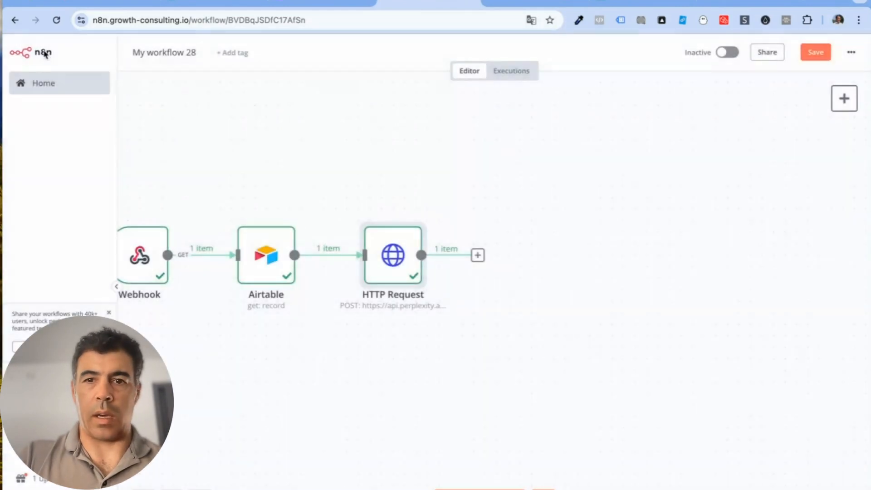
pyautogui.click(483, 257)
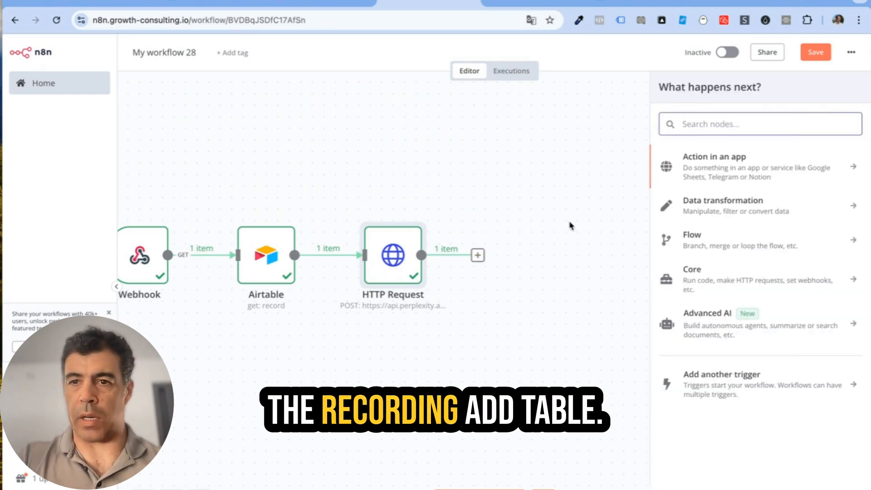
pyautogui.write('air')
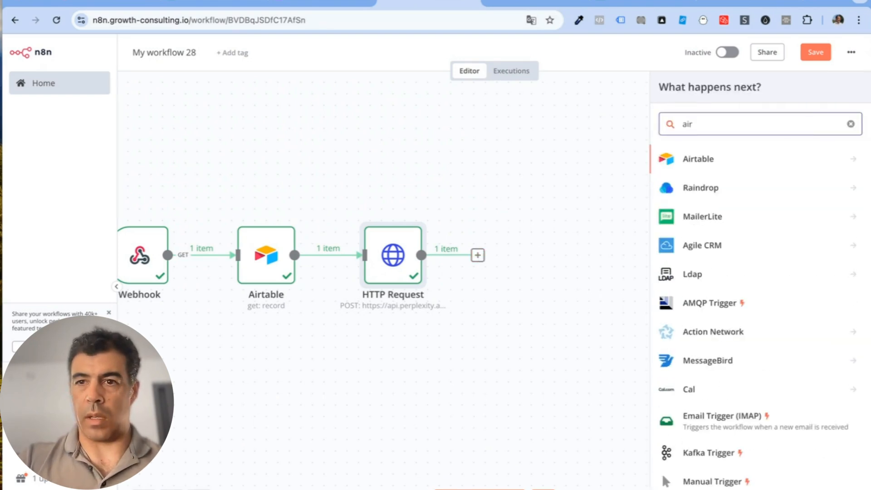
pyautogui.click(742, 161)
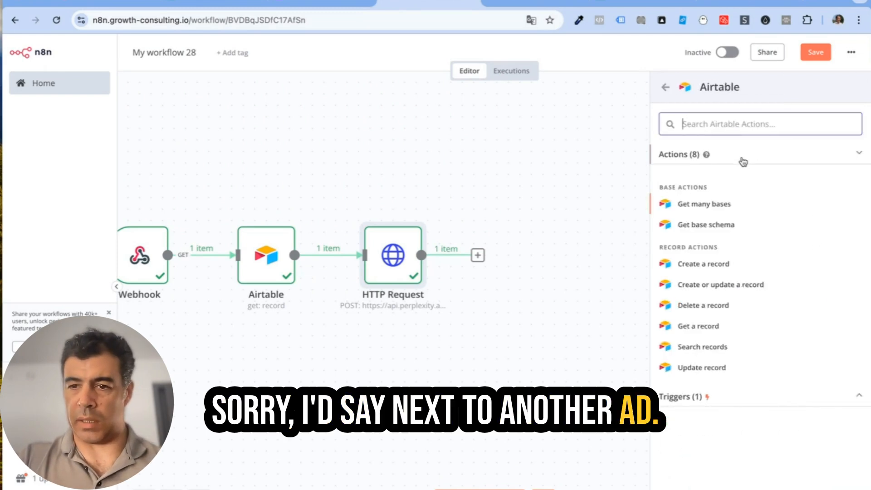
pyautogui.click(725, 367)
# Step: Point Airtable1 at Personal Access Token account 2, base Lead database V2, and Table 1
pyautogui.click(350, 131)
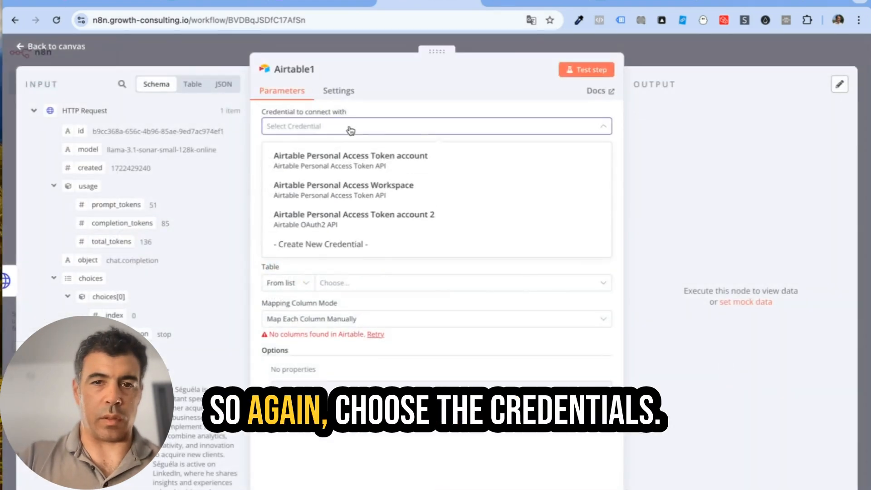
pyautogui.click(340, 214)
pyautogui.click(340, 245)
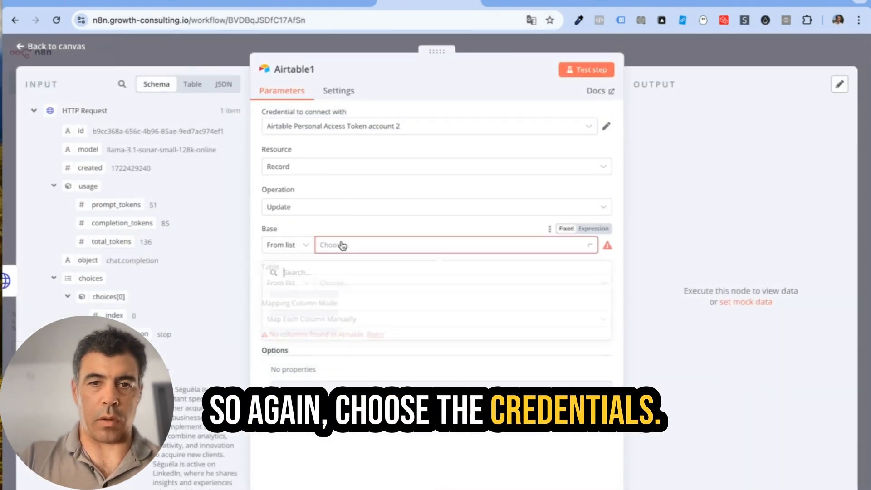
pyautogui.write('lead')
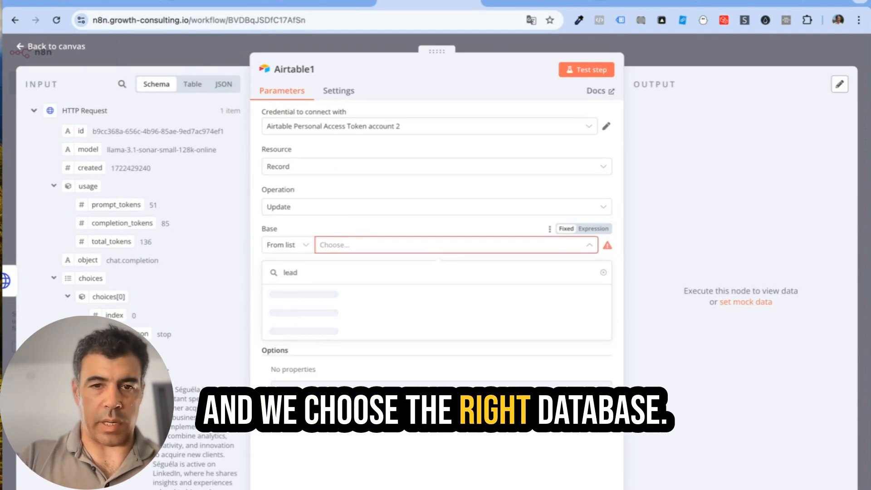
pyautogui.click(338, 331)
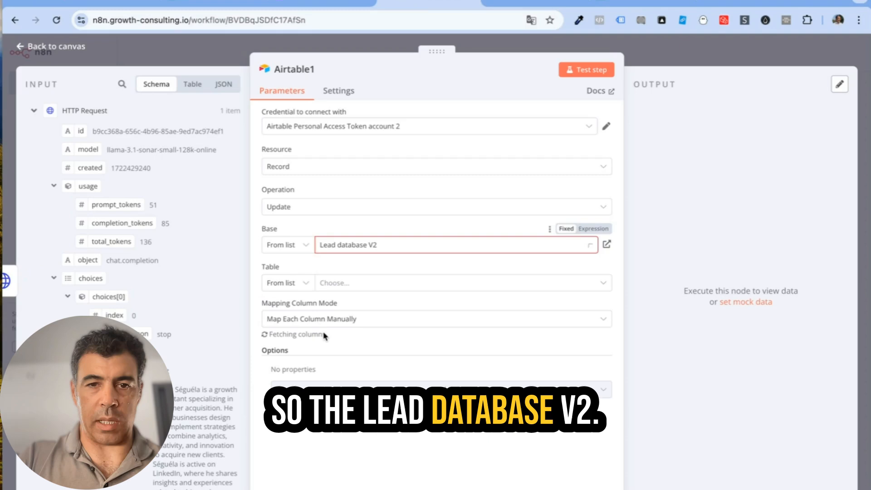
pyautogui.click(363, 284)
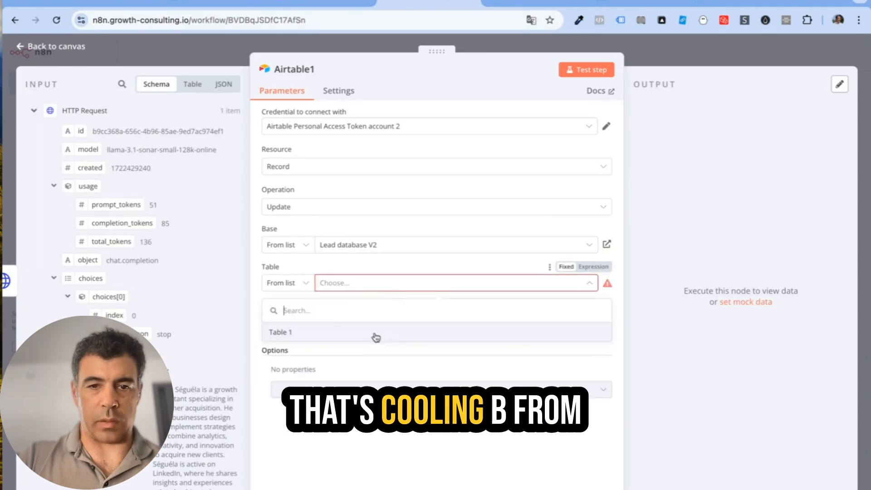
pyautogui.click(372, 334)
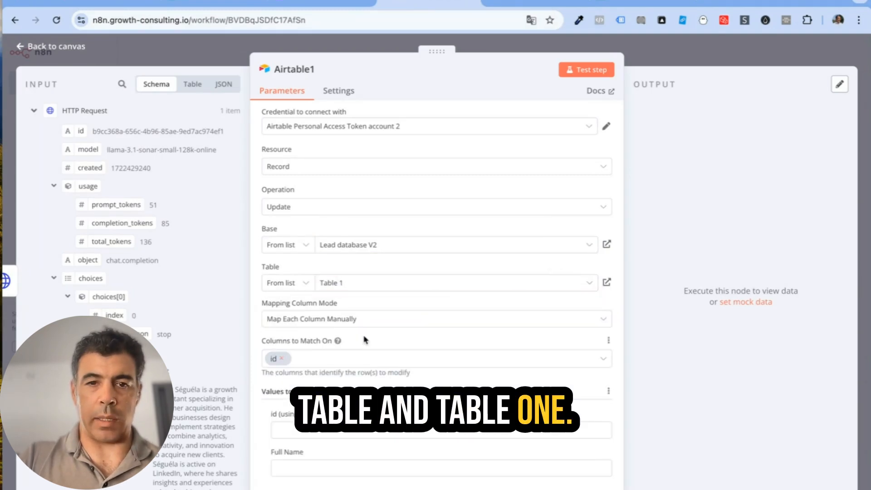
# Step: Map the record id into the match field and message content into AI Research Result
pyautogui.scroll(-2, 296, 340)
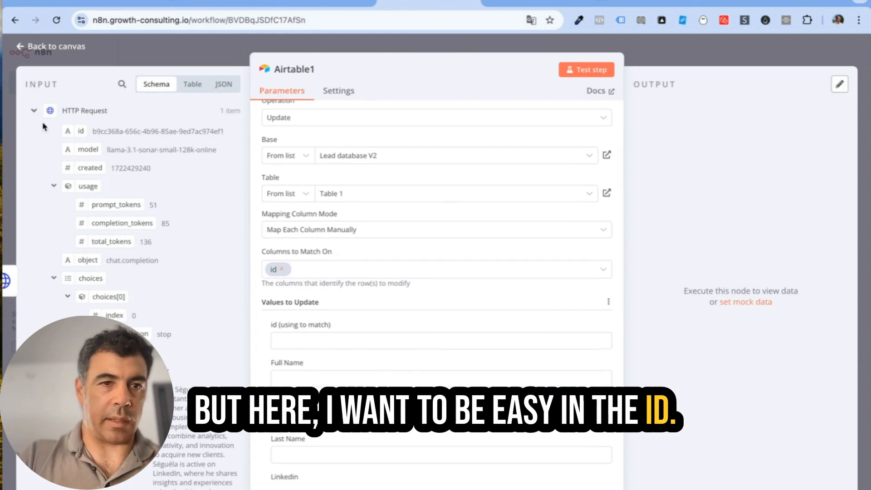
pyautogui.click(34, 110)
pyautogui.click(34, 132)
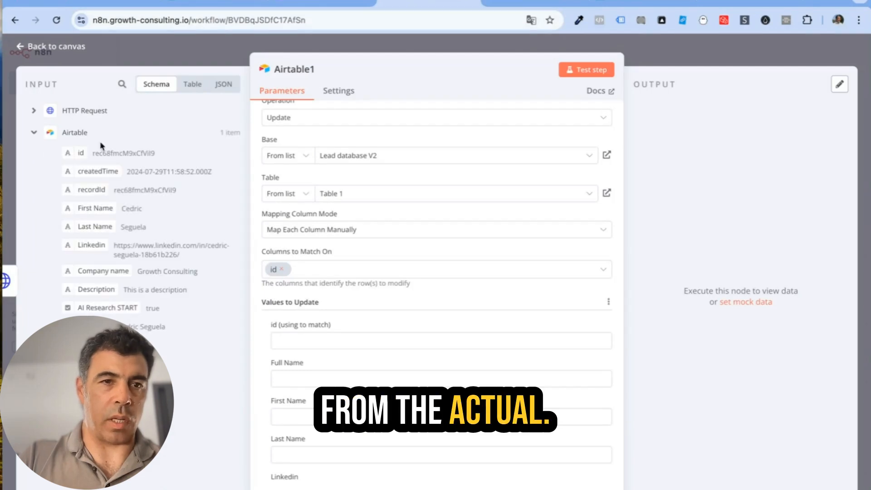
pyautogui.moveTo(73, 154); pyautogui.dragTo(290, 344)
pyautogui.scroll(-3, 263, 354)
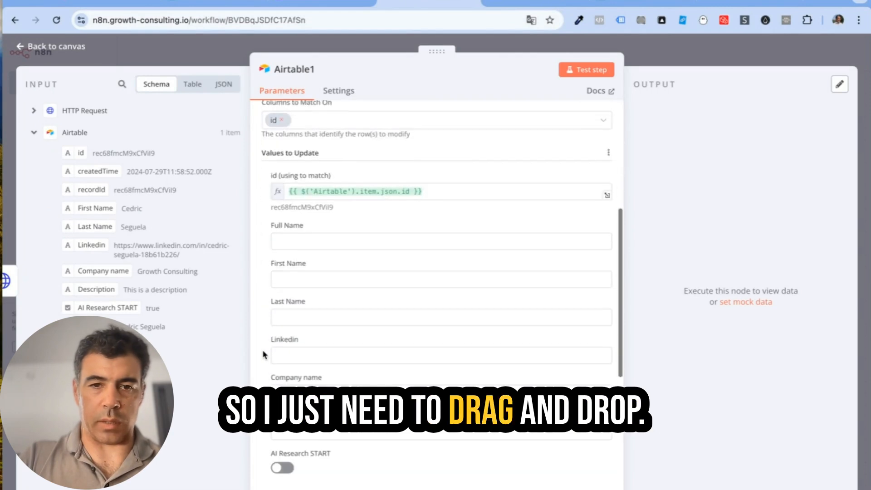
pyautogui.scroll(-5, 263, 353)
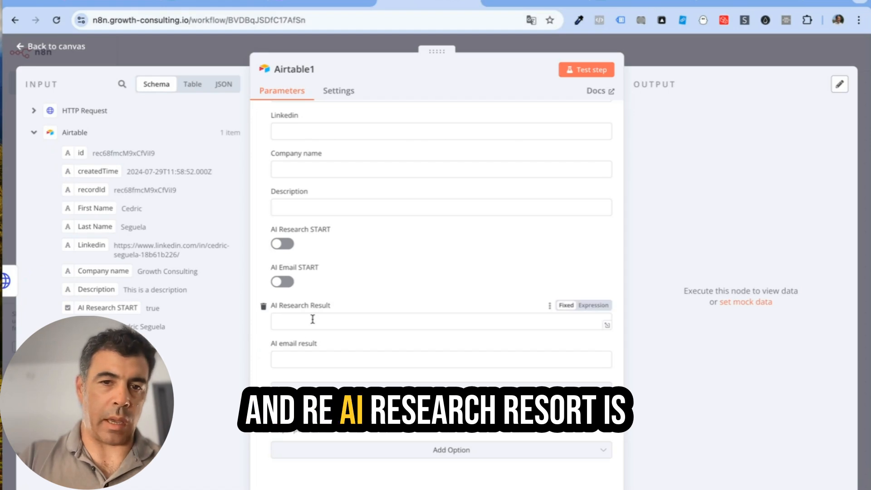
pyautogui.click(34, 111)
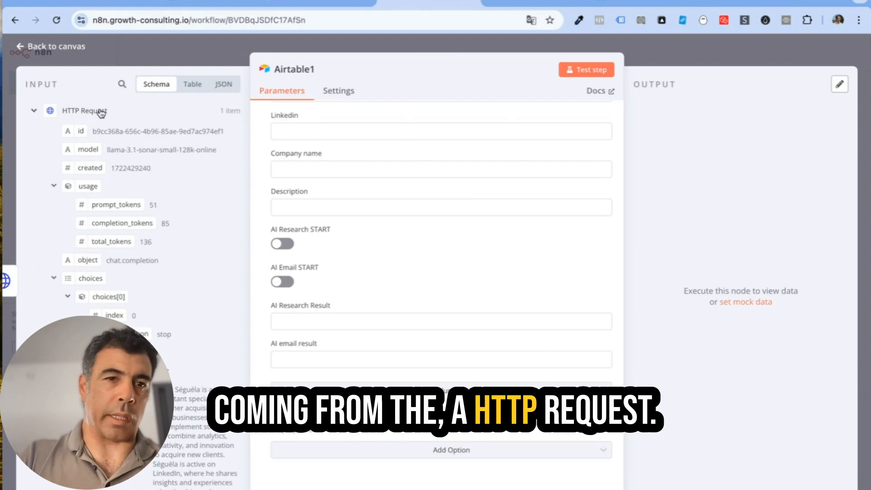
pyautogui.scroll(-3, 109, 181)
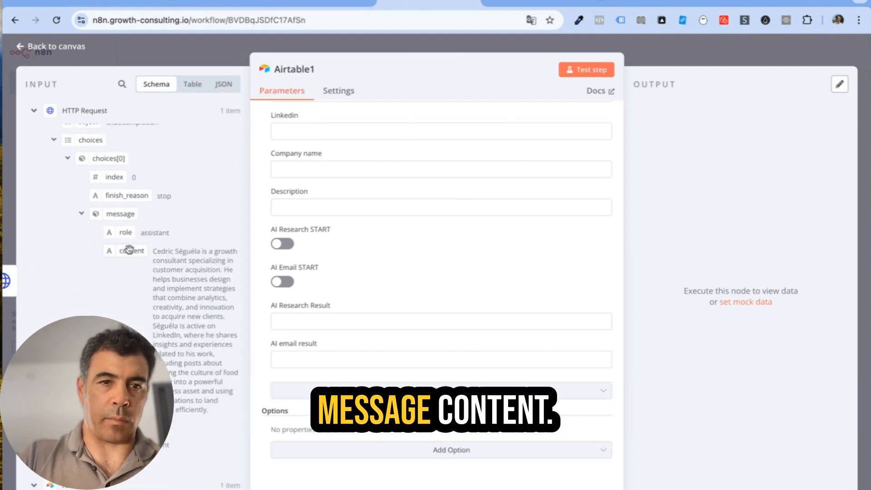
pyautogui.moveTo(126, 246); pyautogui.dragTo(328, 321)
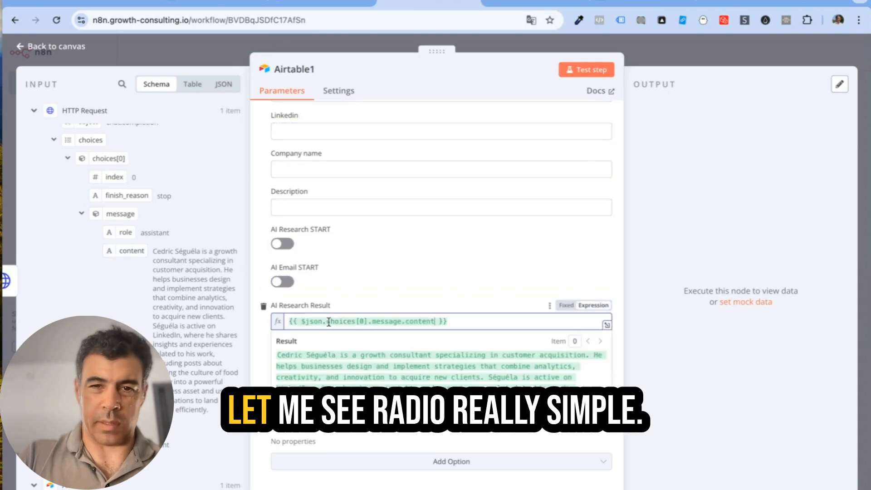
# Step: Test the Airtable update step and save the workflow
pyautogui.click(599, 69)
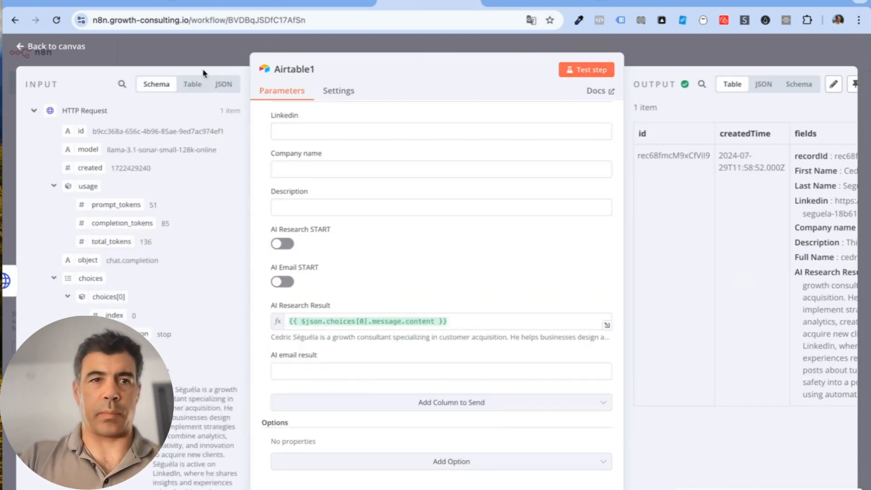
pyautogui.click(64, 53)
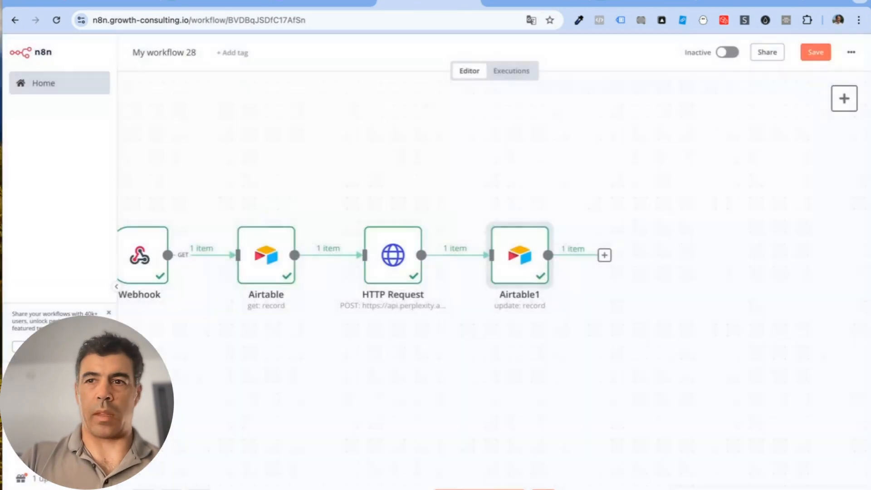
pyautogui.click(820, 52)
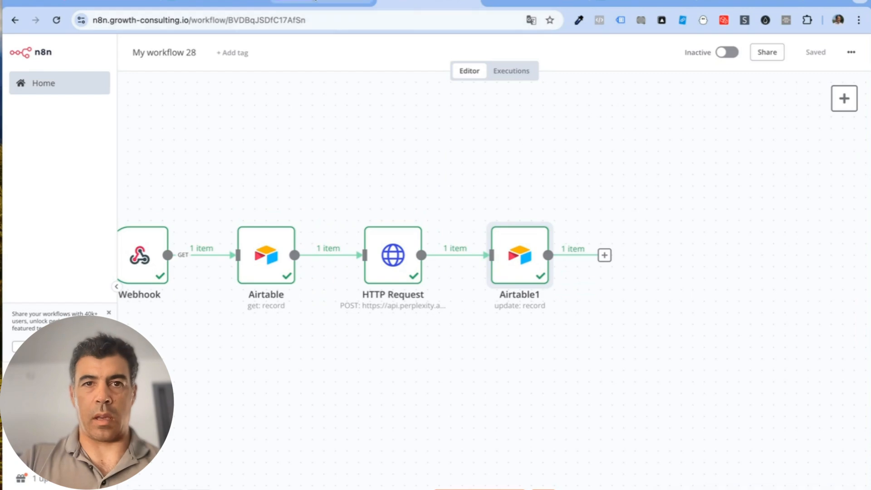
pyautogui.click(362, 5)
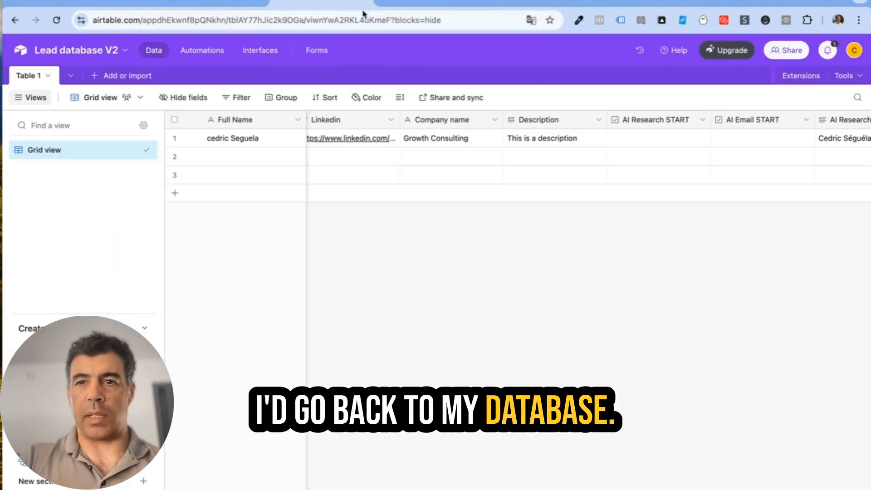
# Step: Expand row 1's AI Research Result cell to verify the written research text
pyautogui.hscroll(8, 725, 136)
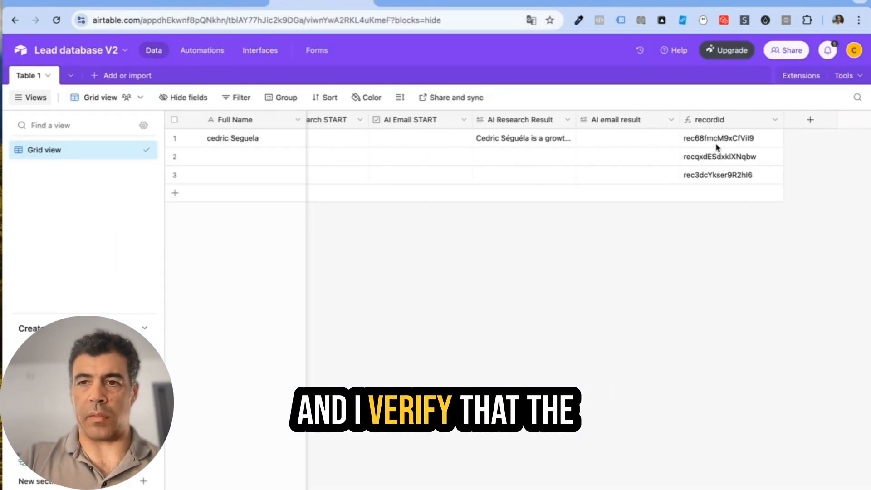
pyautogui.click(562, 136)
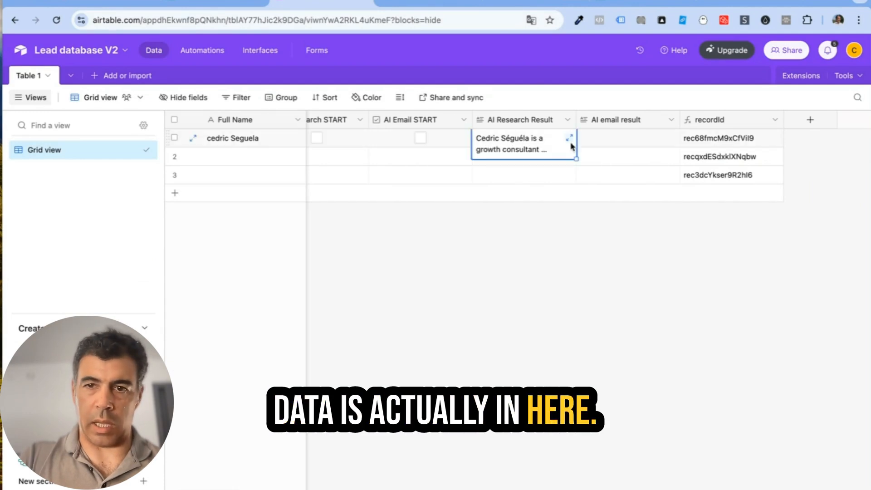
pyautogui.click(569, 137)
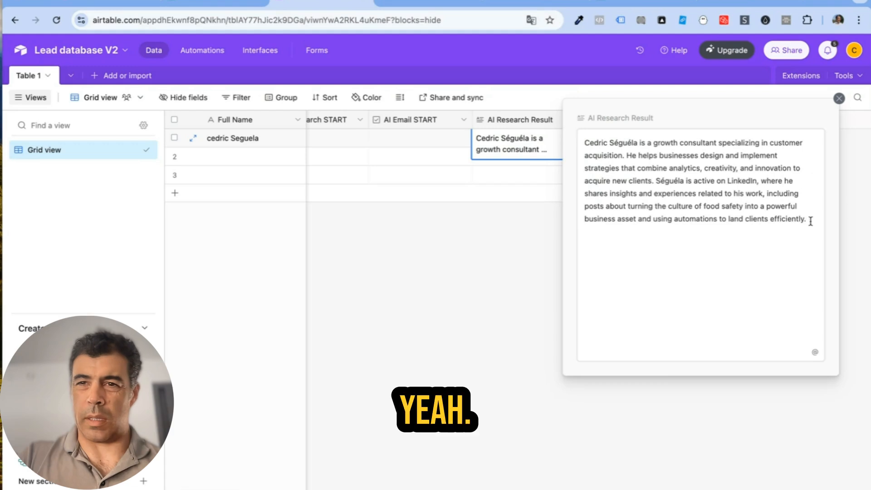
pyautogui.moveTo(810, 220); pyautogui.dragTo(584, 155)
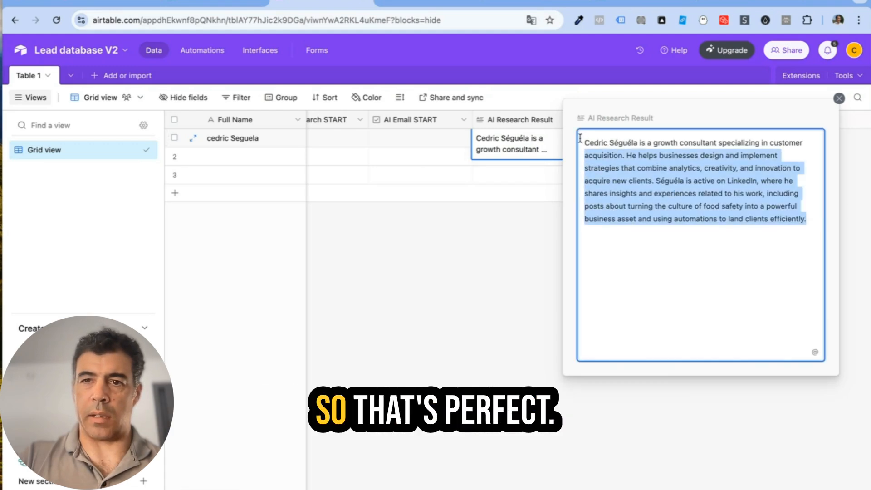
pyautogui.click(494, 259)
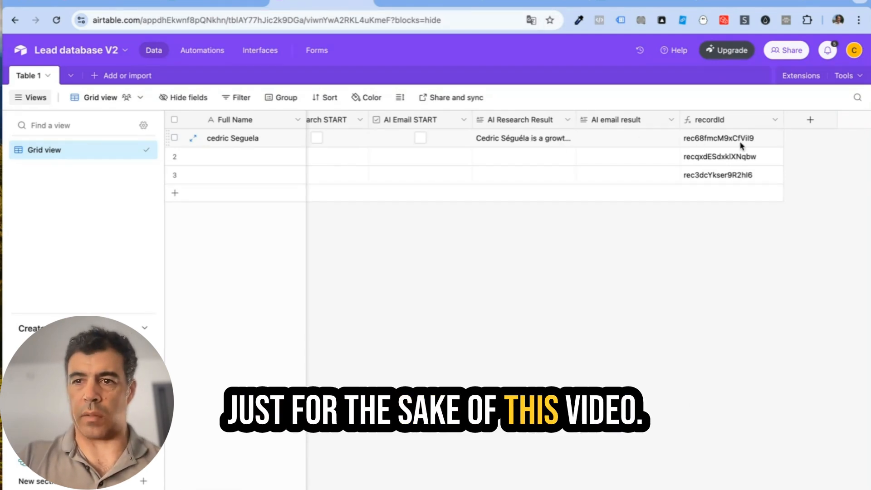
# Step: Hide the recordId field from Table 1's grid view
pyautogui.click(774, 120)
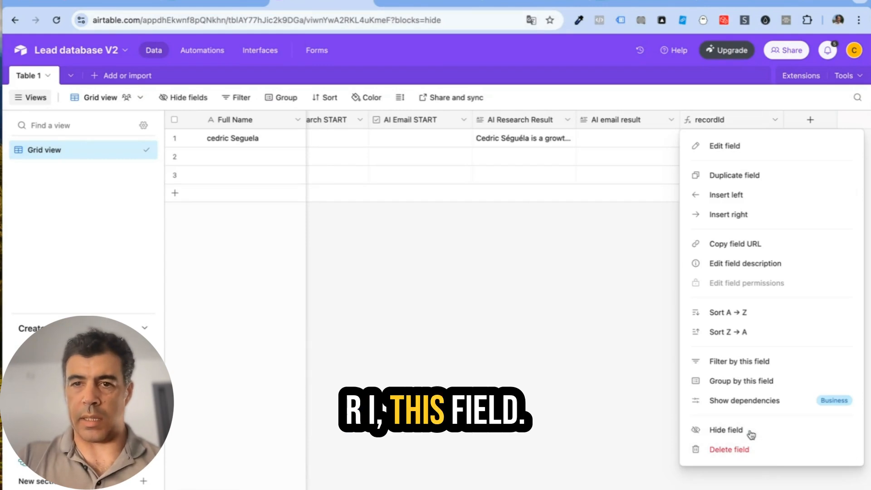
pyautogui.click(725, 429)
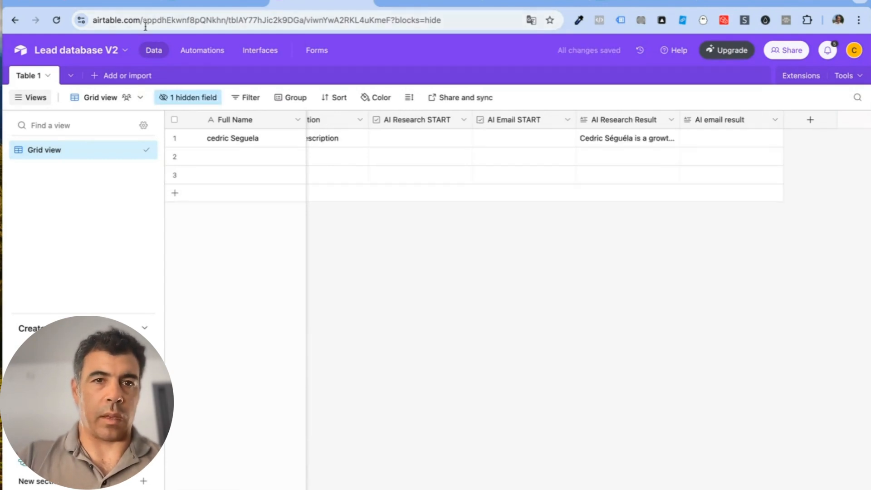
pyautogui.click(195, 55)
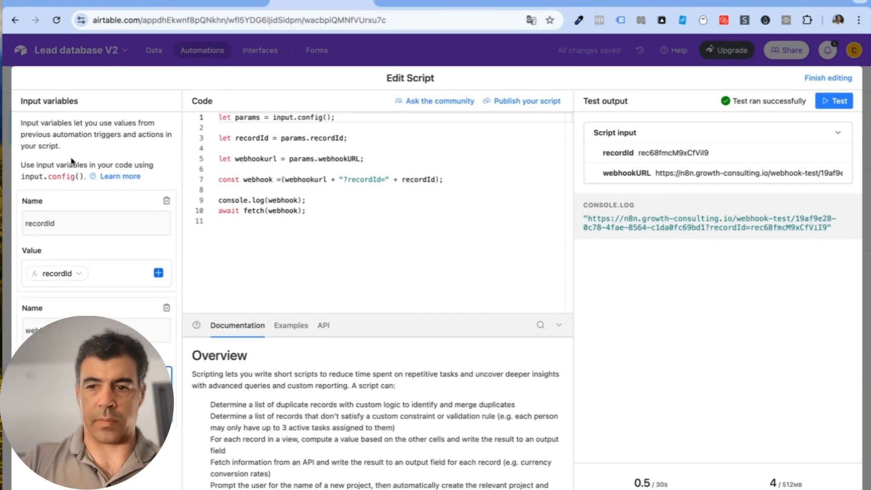
# Step: Add an Update record action on Table 1 using the trigger's recordId as record ID
pyautogui.click(828, 78)
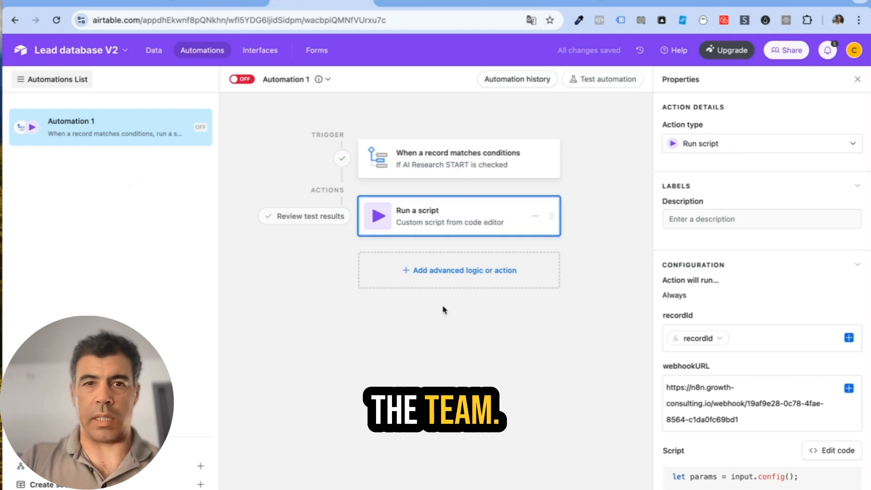
pyautogui.click(452, 276)
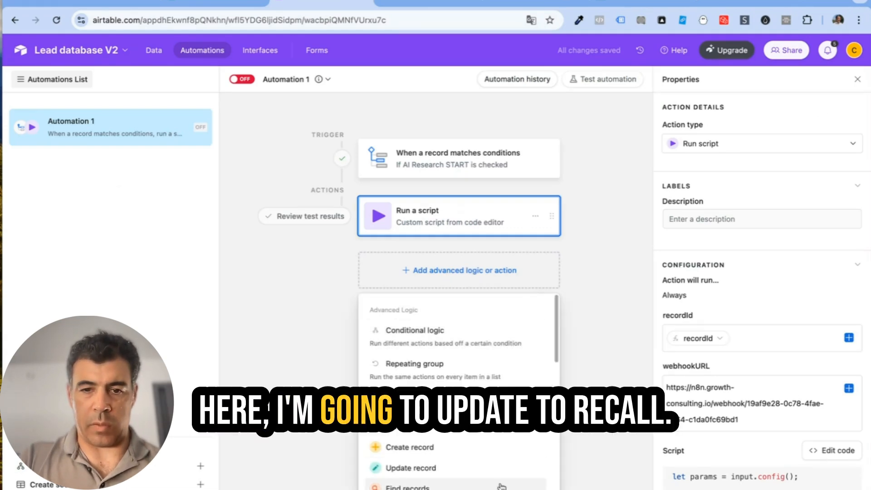
pyautogui.click(490, 468)
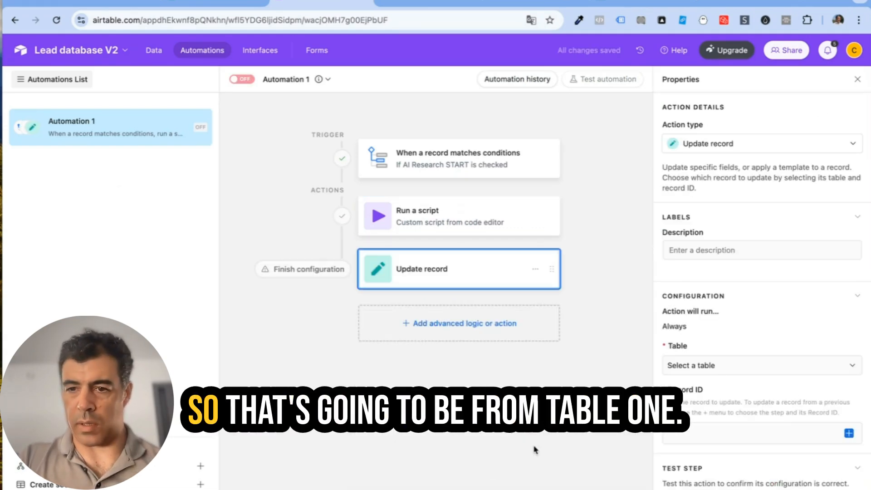
pyautogui.click(758, 374)
pyautogui.click(734, 409)
pyautogui.click(706, 437)
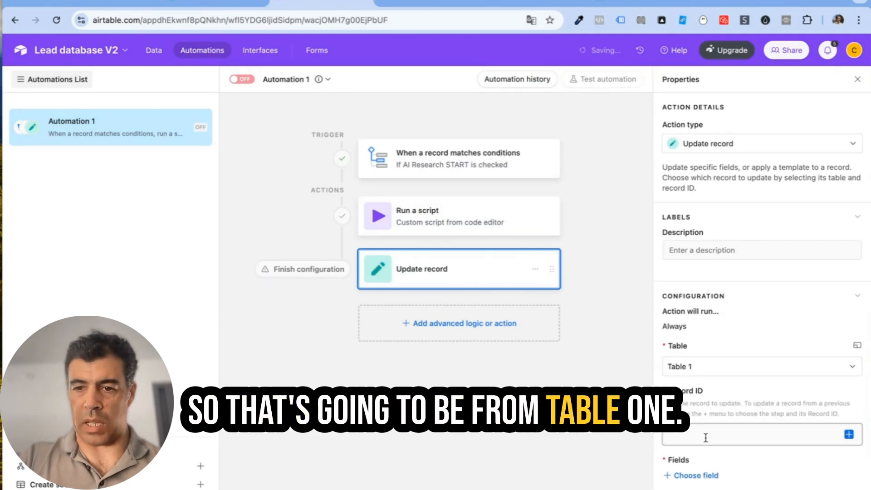
pyautogui.click(849, 436)
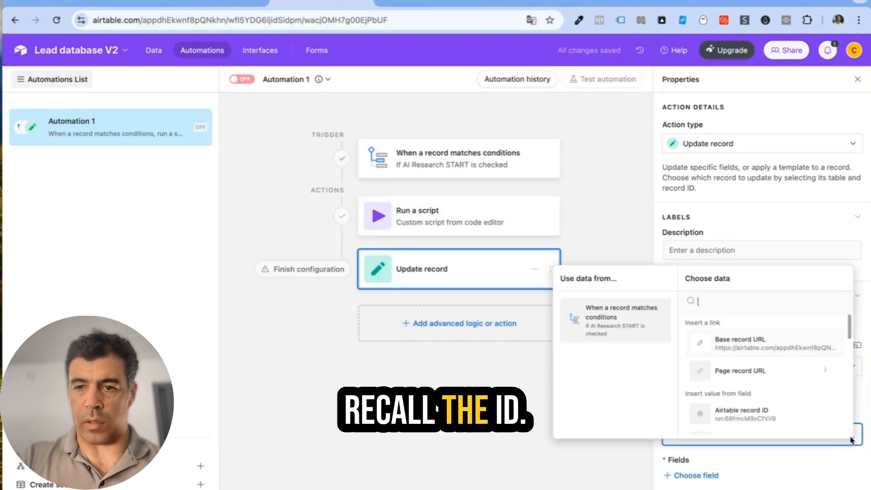
pyautogui.write('recordI')
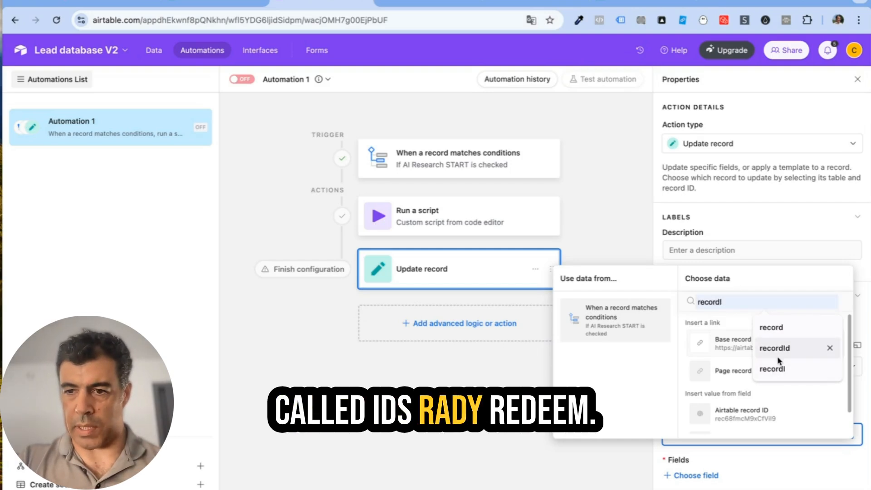
pyautogui.click(779, 358)
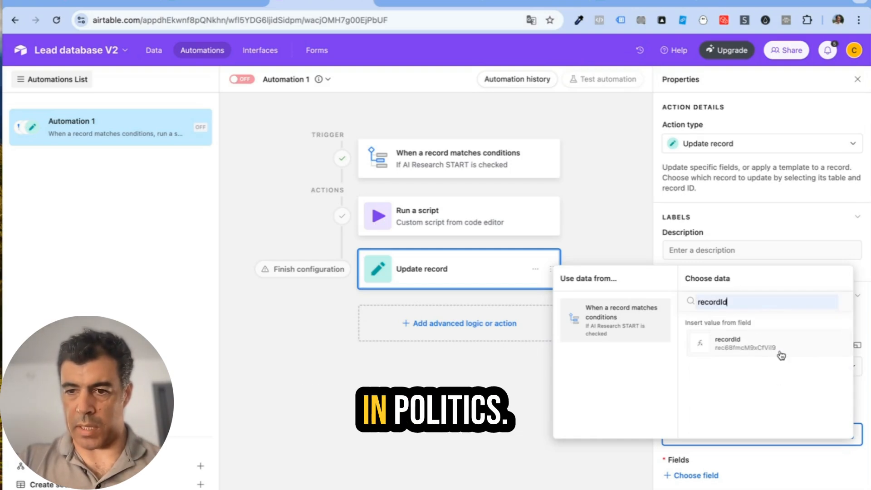
pyautogui.click(766, 349)
pyautogui.scroll(-3, 766, 354)
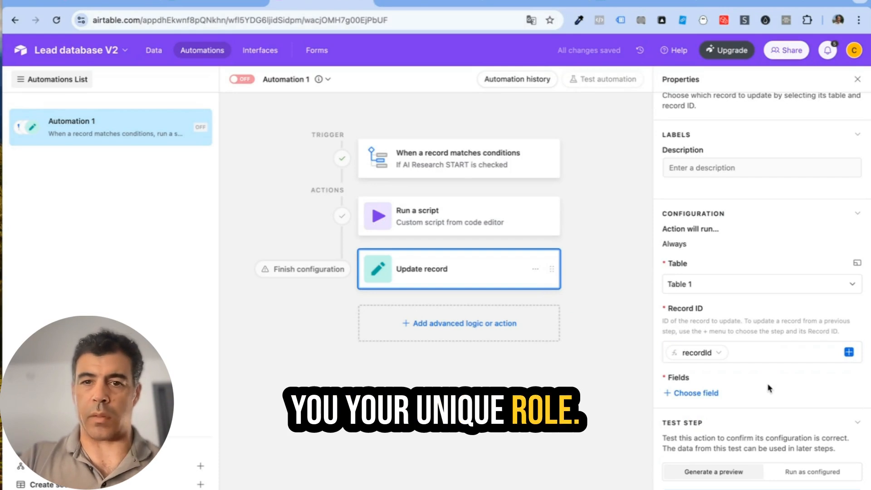
# Step: Have the step set AI Research START to unchecked, and switch Automation 1 on
pyautogui.click(708, 392)
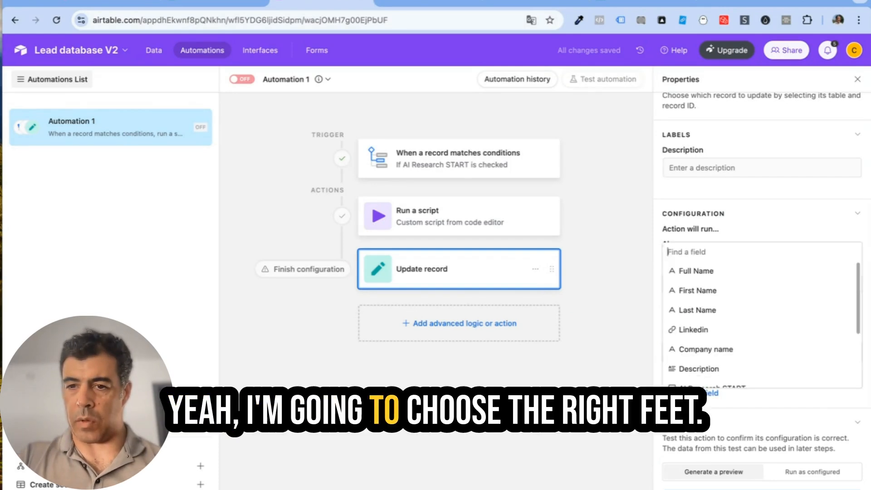
pyautogui.scroll(-2, 788, 378)
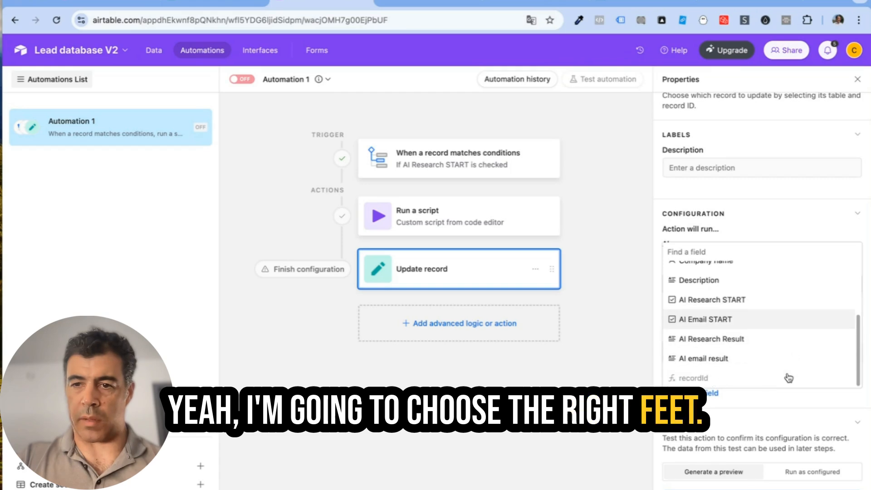
pyautogui.click(713, 300)
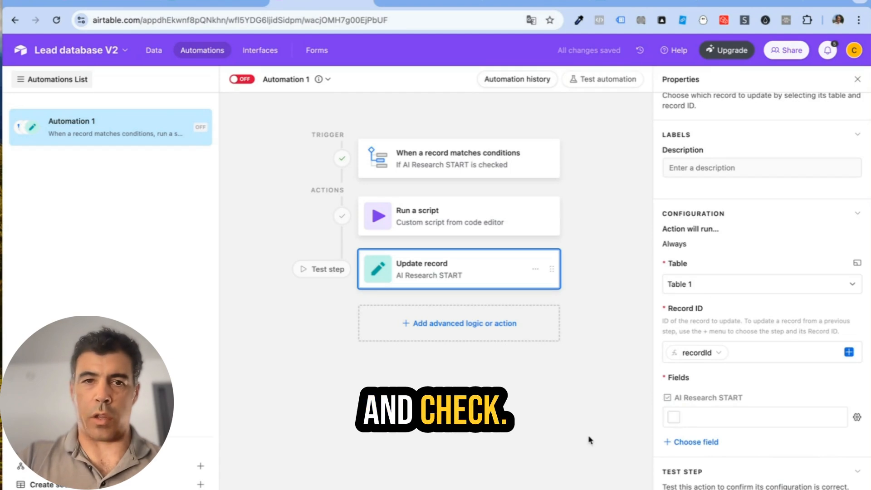
pyautogui.click(242, 80)
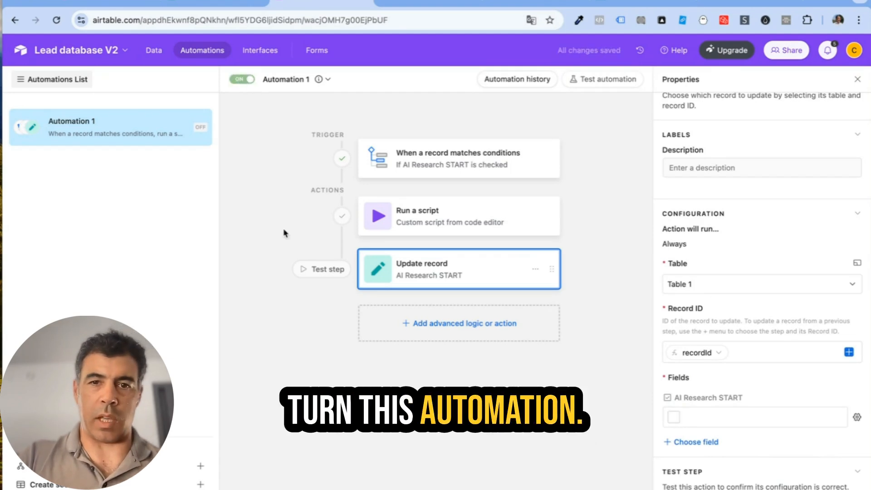
pyautogui.click(273, 175)
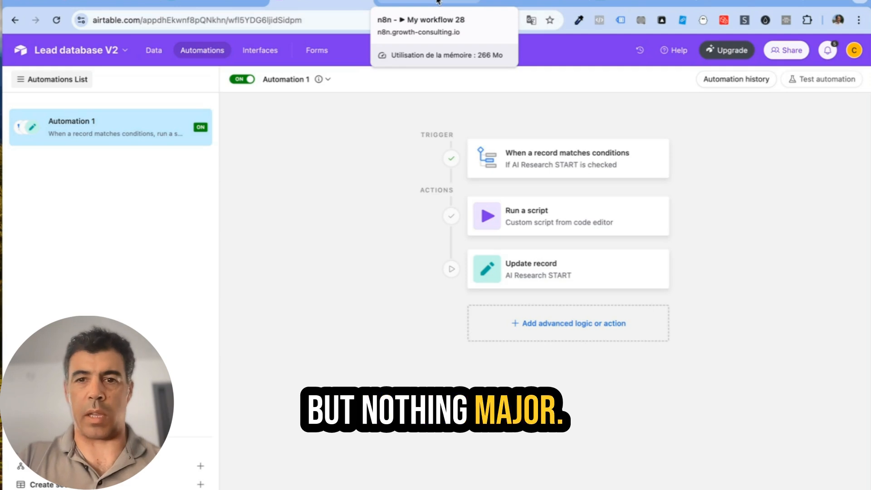
# Step: Select Automation 1's webhook script code unchanged, then return to the Table 1 grid
pyautogui.click(550, 223)
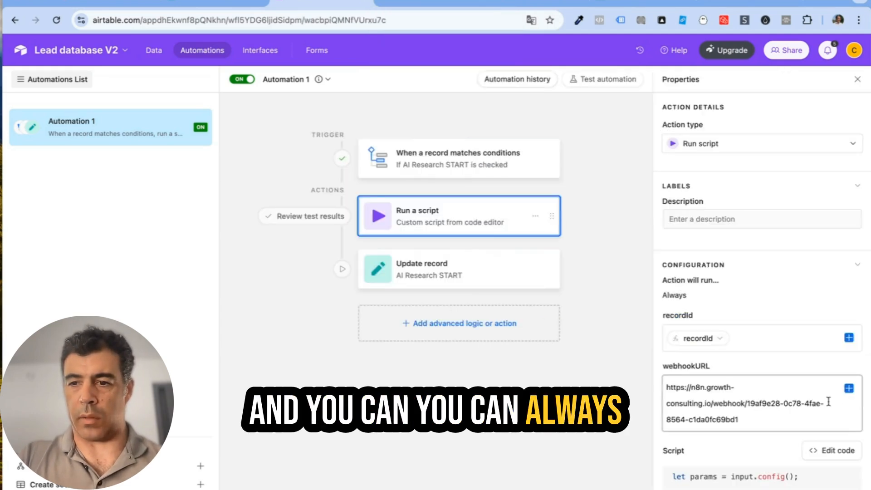
pyautogui.click(837, 450)
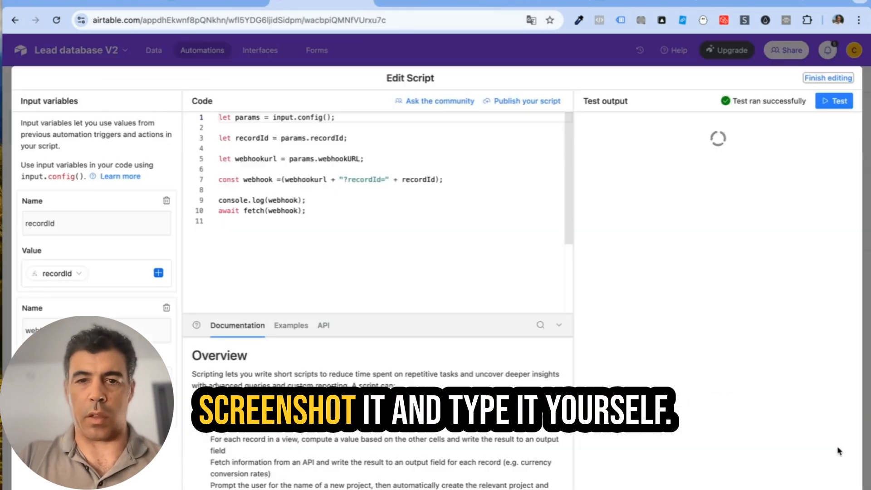
pyautogui.moveTo(344, 200); pyautogui.dragTo(219, 117)
pyautogui.click(344, 208)
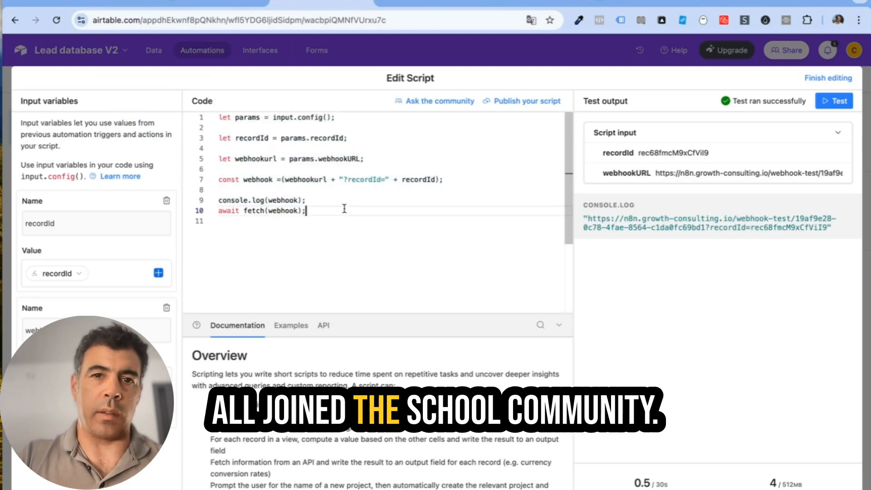
pyautogui.click(845, 80)
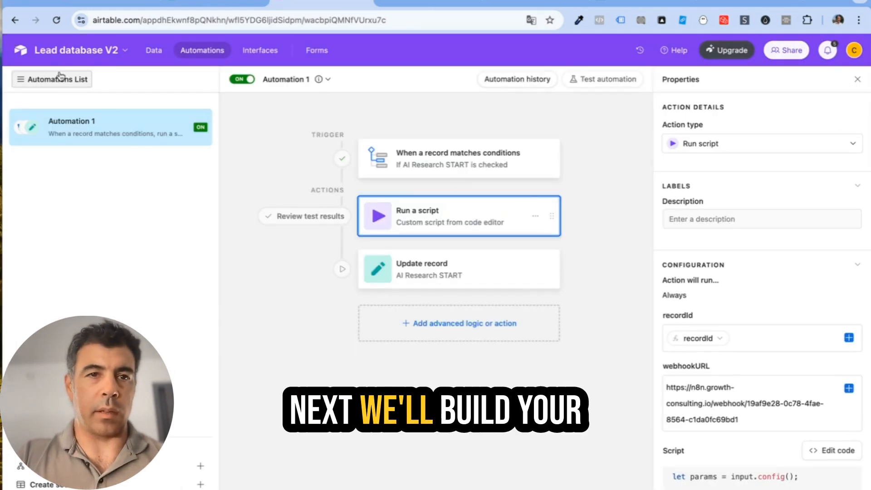
pyautogui.click(154, 52)
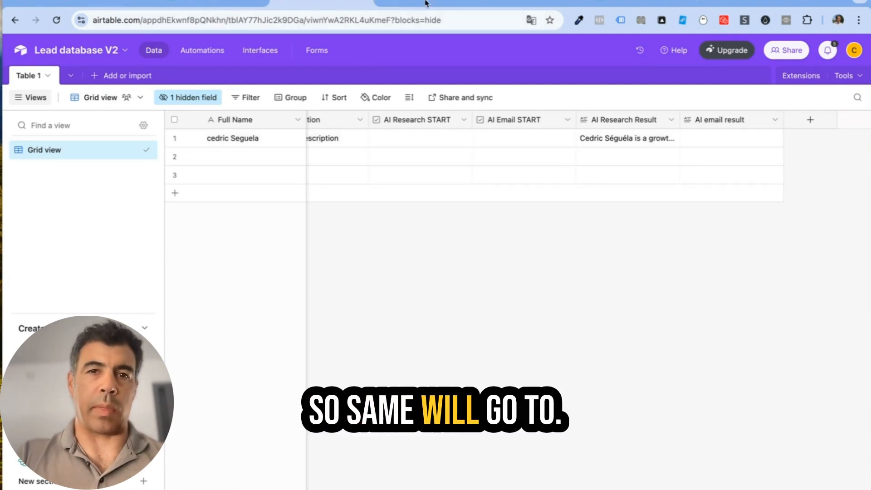
# Step: Create a new automation with a 'When a record matches conditions' trigger
pyautogui.click(200, 52)
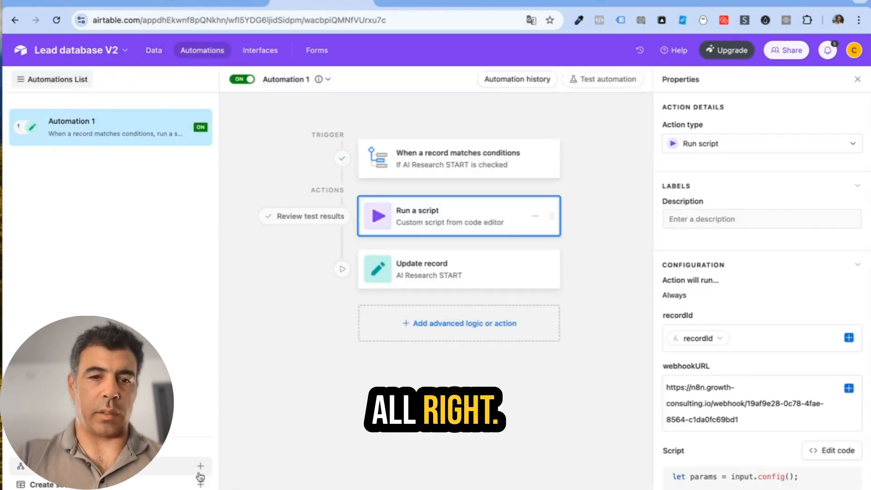
pyautogui.click(200, 467)
pyautogui.click(572, 229)
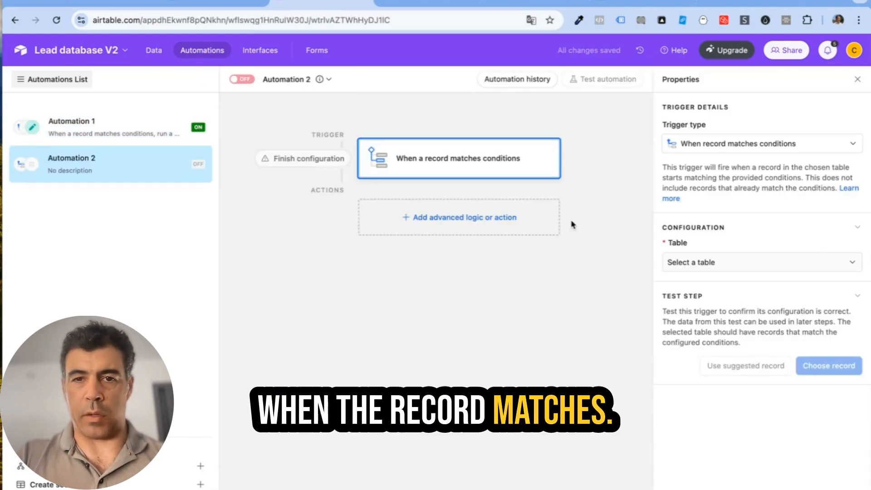
pyautogui.click(157, 51)
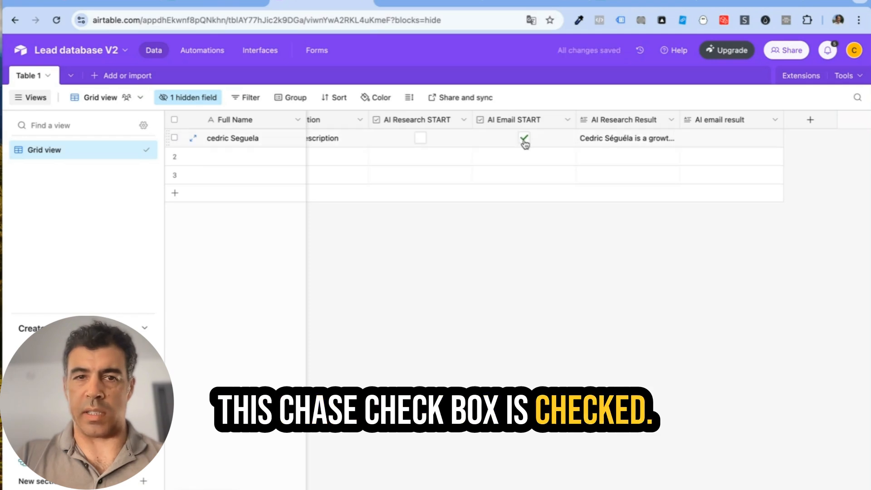
pyautogui.click(202, 51)
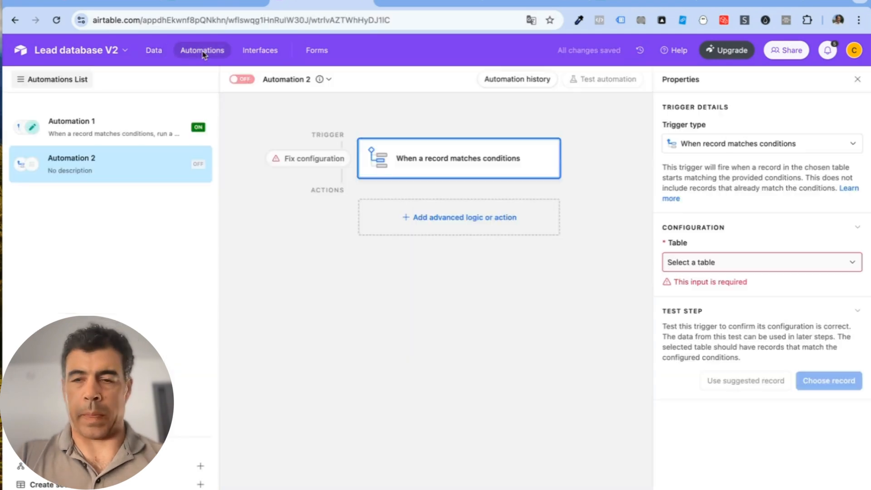
# Step: Set the trigger to Table 1 with the condition AI Email START is checked
pyautogui.click(726, 264)
pyautogui.click(731, 301)
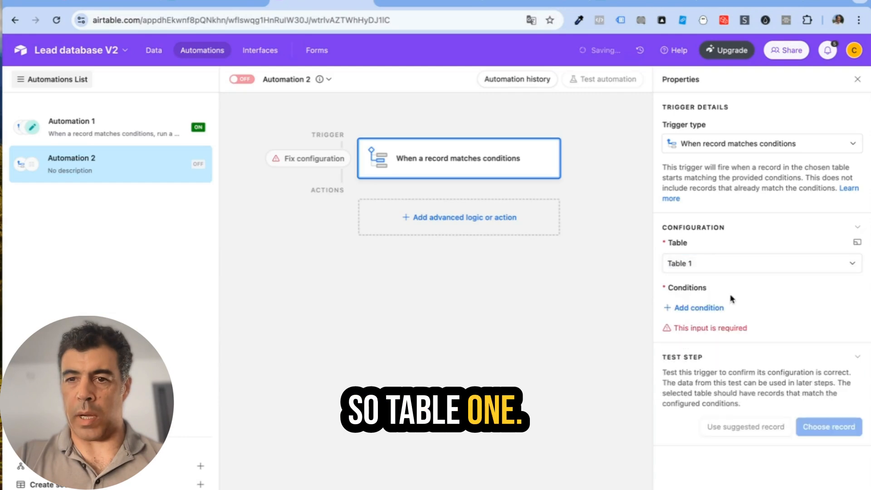
pyautogui.click(697, 309)
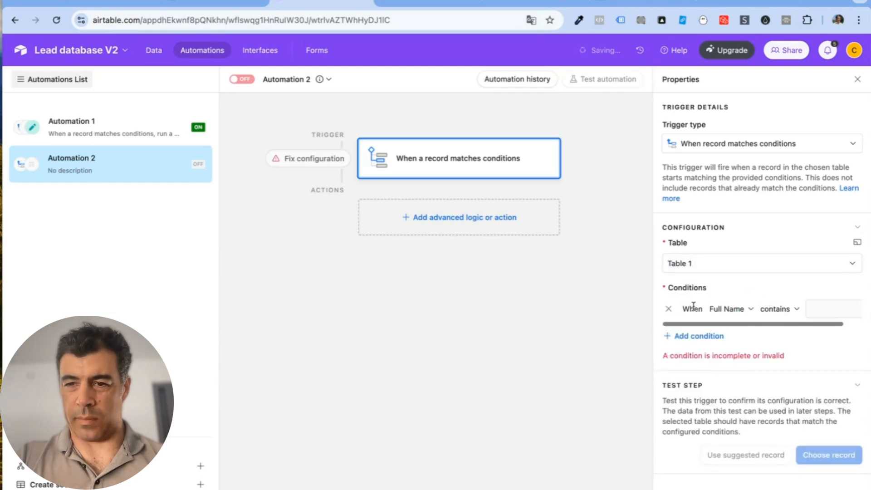
pyautogui.click(746, 312)
pyautogui.scroll(-3, 752, 390)
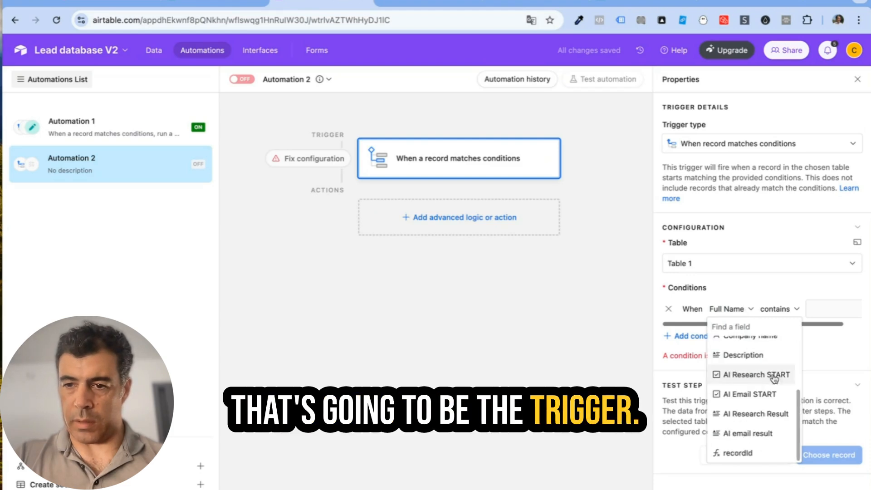
pyautogui.click(749, 392)
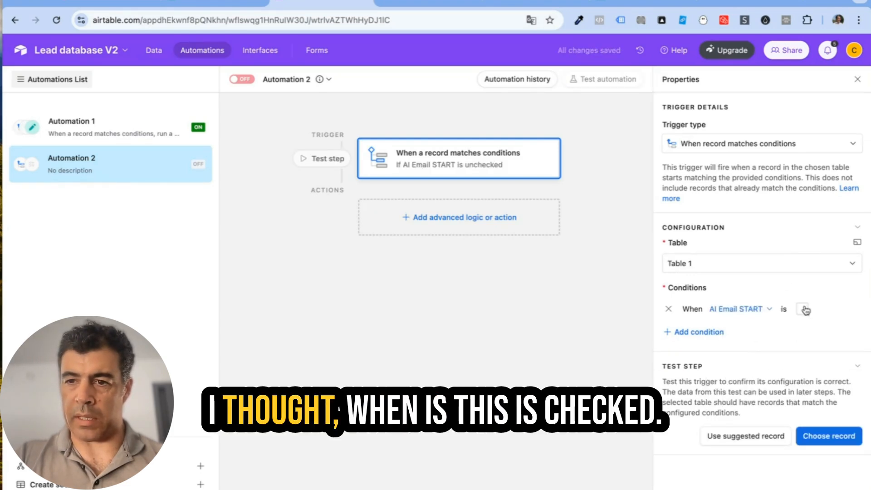
pyautogui.click(813, 435)
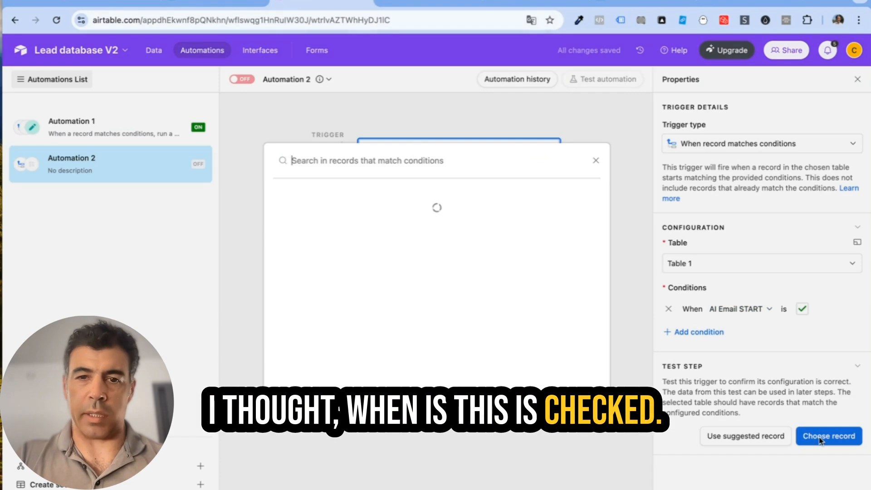
# Step: Test the trigger on a Table 1 record with AI Email START checked
pyautogui.click(443, 218)
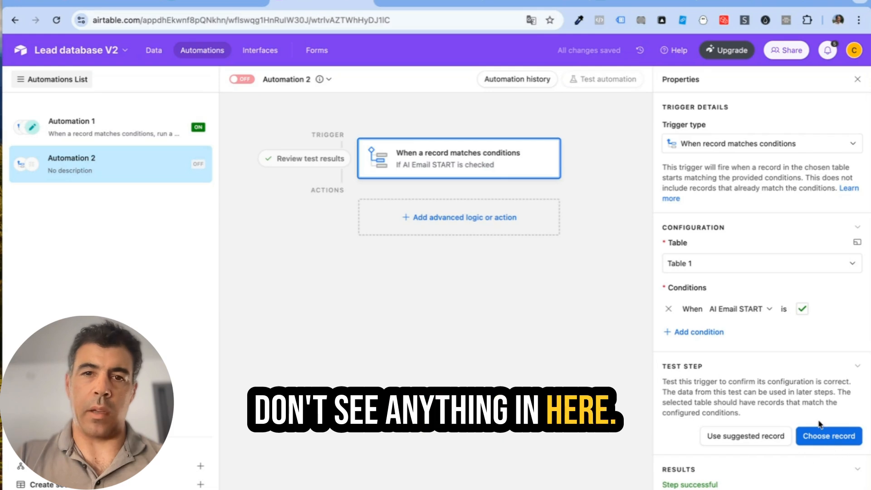
pyautogui.click(155, 50)
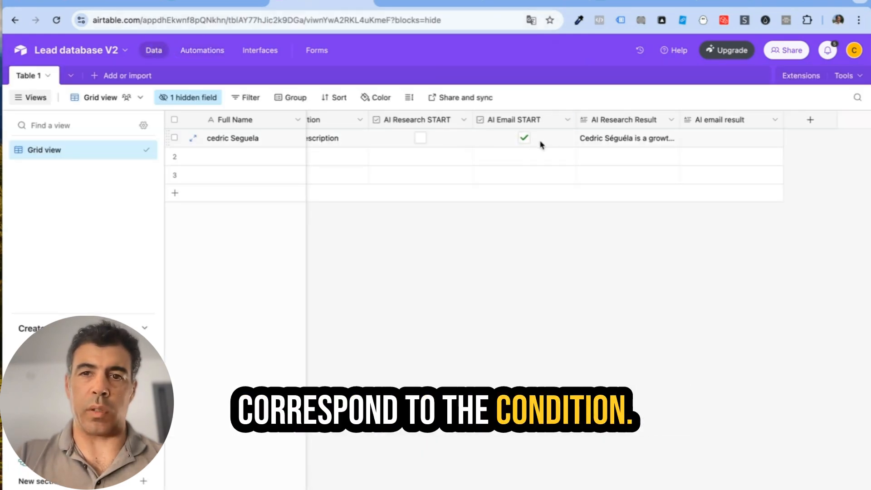
pyautogui.click(210, 51)
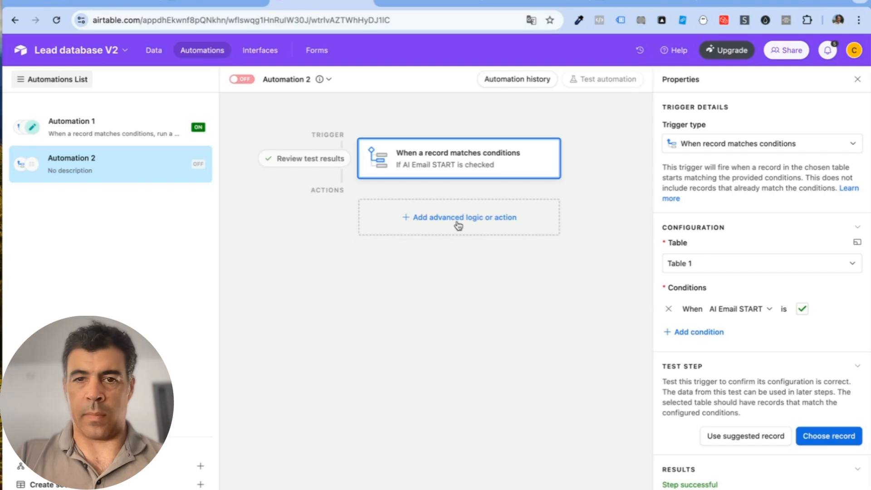
# Step: Add a Run script action and replace its default code with the pasted webhook script
pyautogui.click(458, 222)
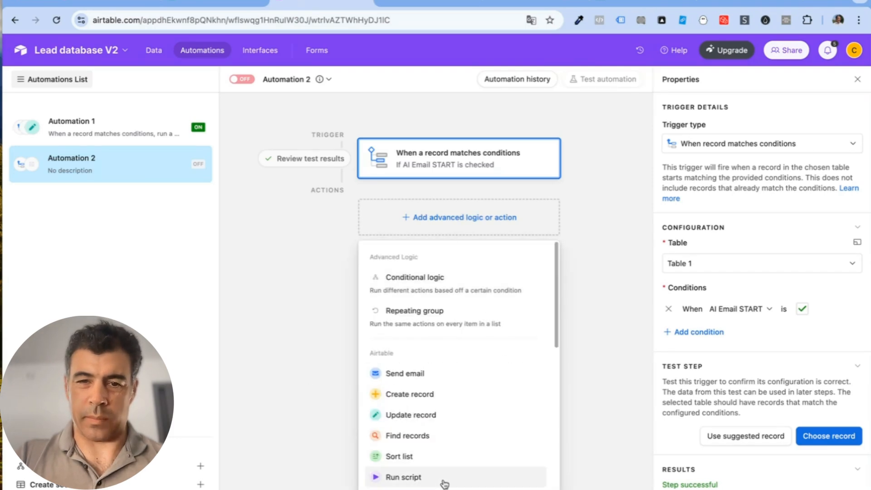
pyautogui.click(403, 477)
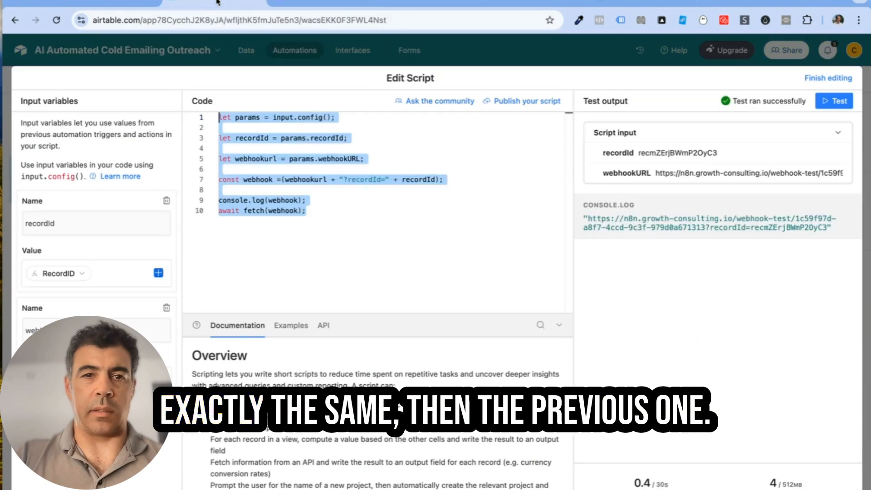
pyautogui.moveTo(313, 212); pyautogui.dragTo(171, 97)
pyautogui.hotkey('ctrl', 'c')
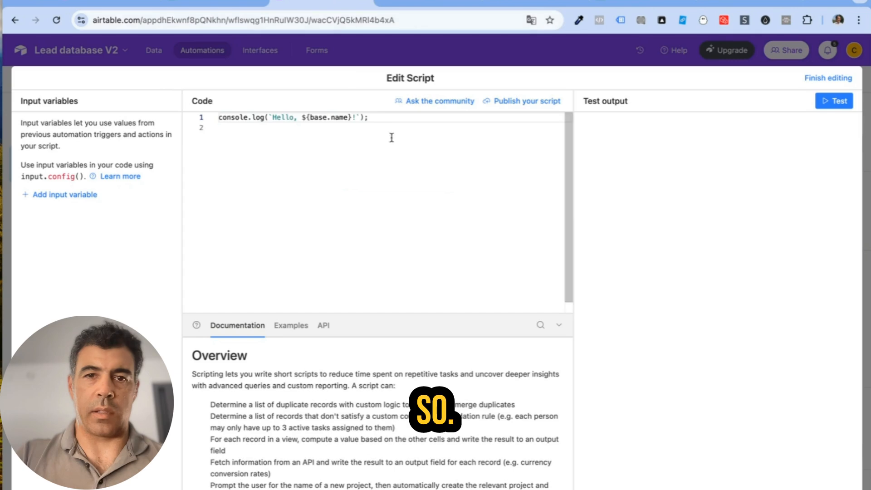
pyautogui.hotkey('ctrl', 'a')
pyautogui.hotkey('ctrl', 'v')
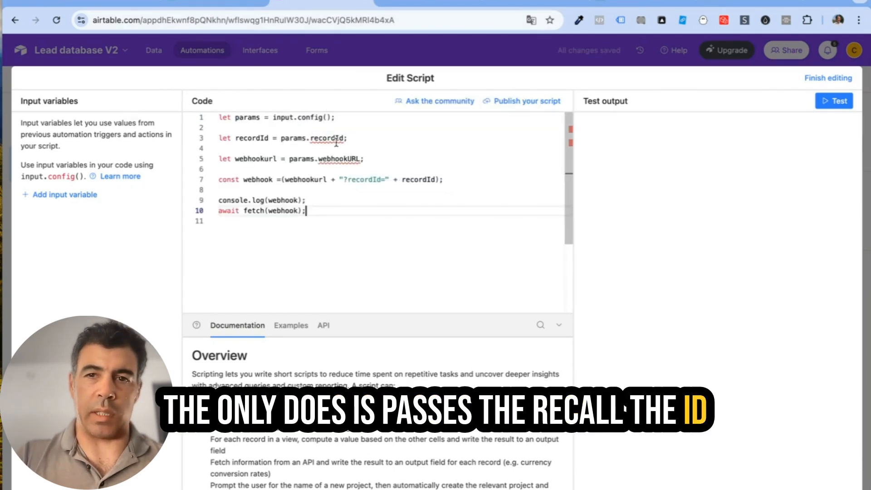
pyautogui.moveTo(335, 142)
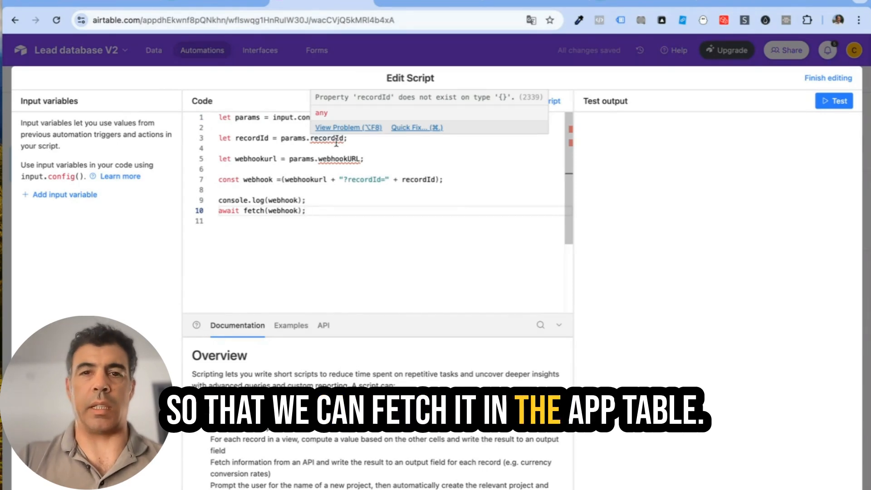
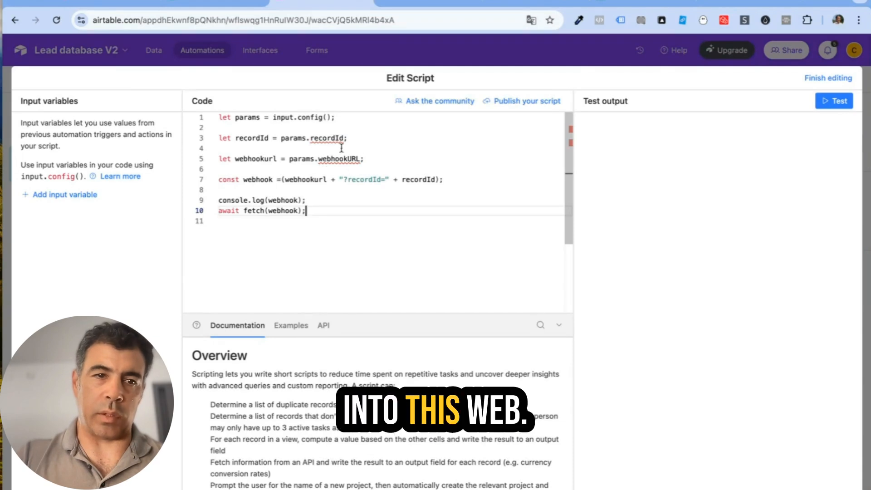
# Step: Add two input variables to the Airtable script and name the first one recordId
pyautogui.click(78, 200)
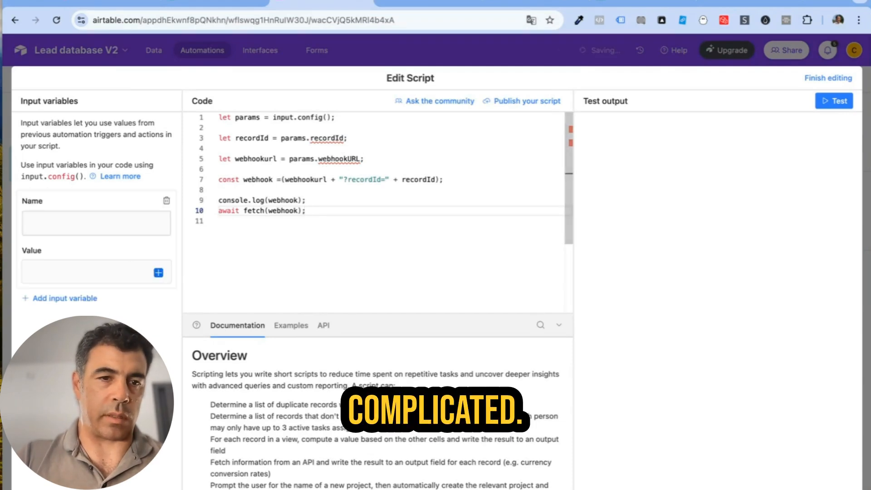
pyautogui.click(71, 298)
pyautogui.click(355, 159)
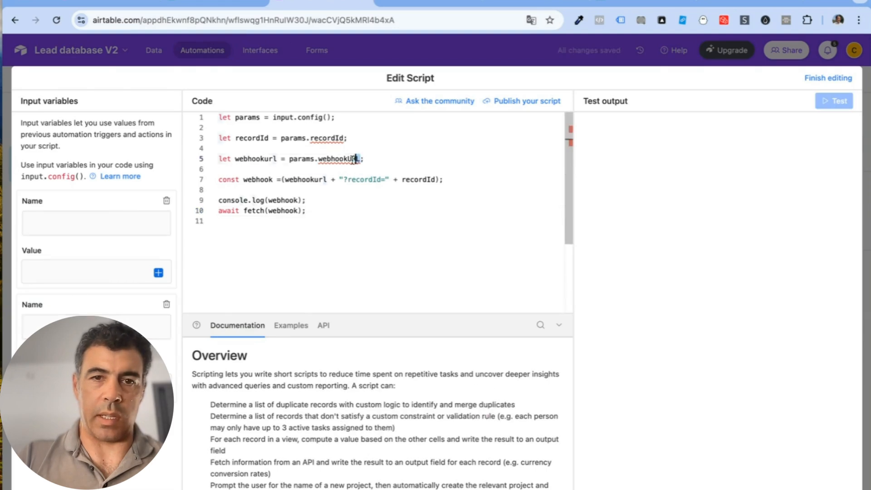
pyautogui.moveTo(343, 138); pyautogui.dragTo(310, 138)
pyautogui.hotkey('ctrl', 'c')
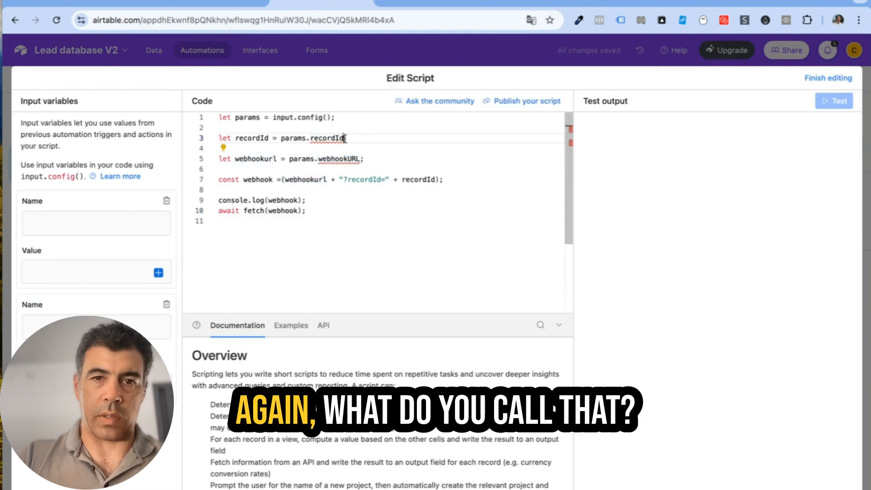
pyautogui.click(116, 226)
pyautogui.hotkey('ctrl', 'v')
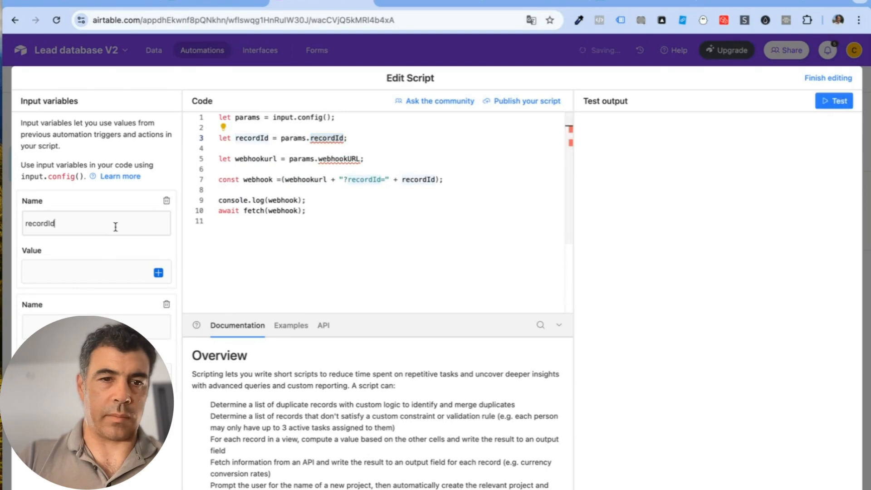
# Step: Set the recordId variable's value to the triggering record's recordId field
pyautogui.moveTo(363, 160); pyautogui.dragTo(319, 160)
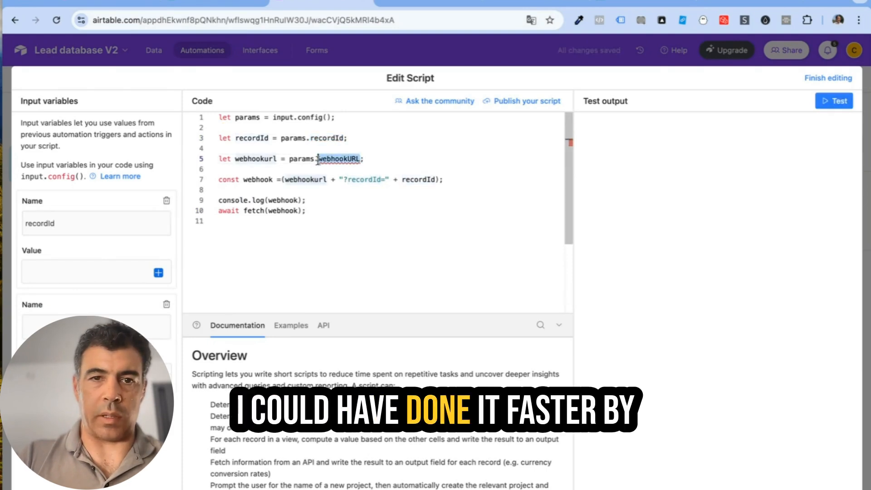
pyautogui.click(76, 281)
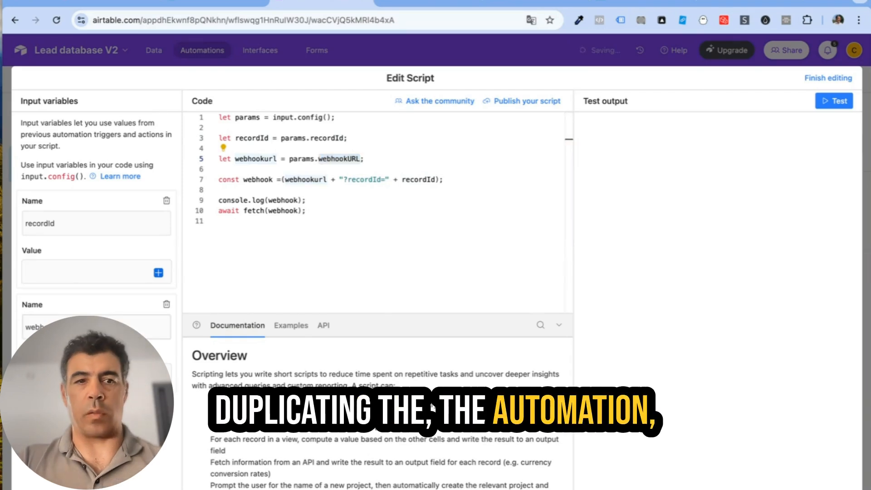
pyautogui.click(116, 276)
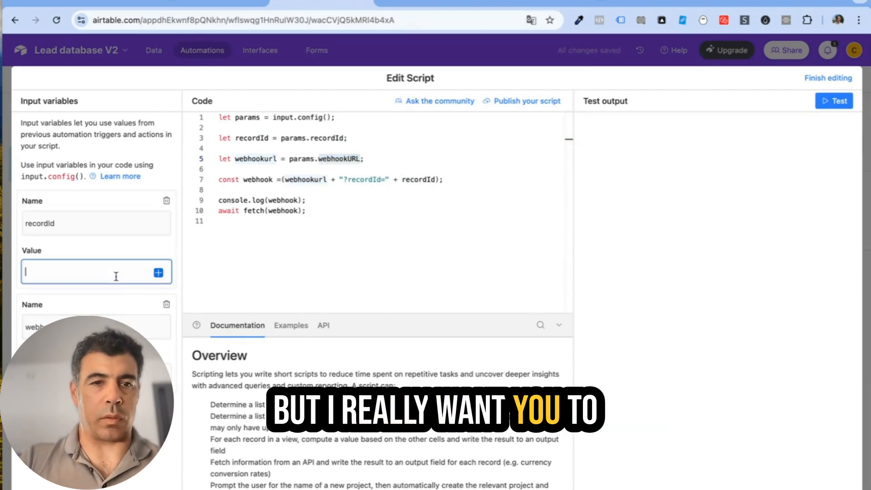
pyautogui.click(158, 272)
pyautogui.write('re')
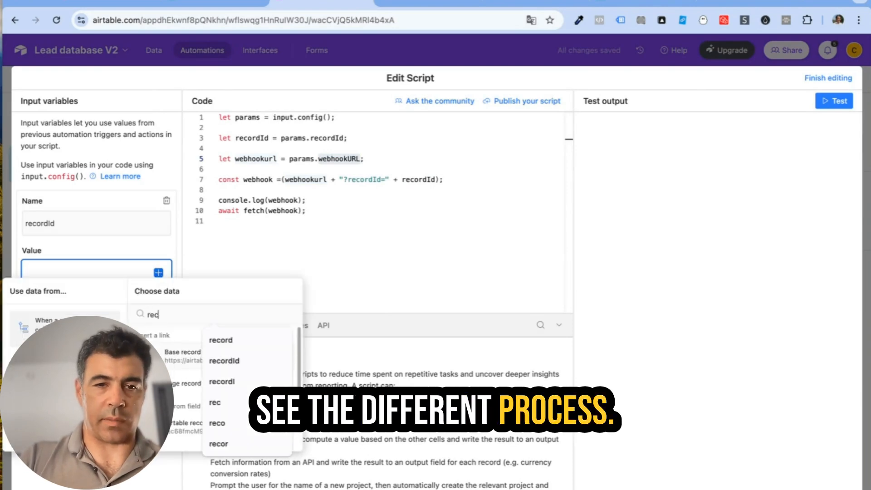
pyautogui.write('c')
pyautogui.click(224, 361)
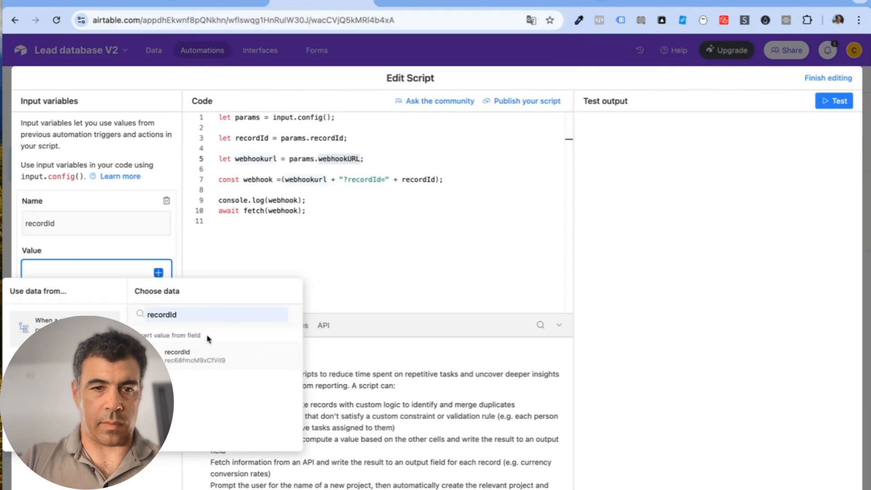
pyautogui.click(195, 357)
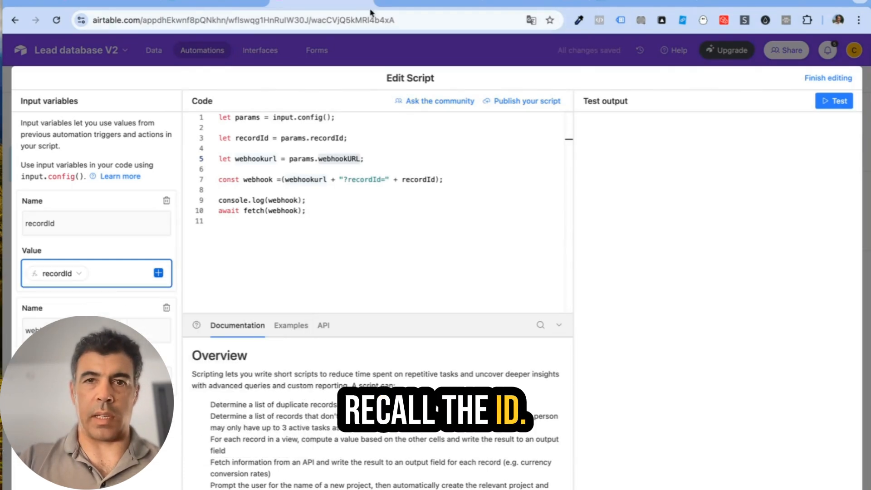
pyautogui.click(408, 3)
# Step: Start a new n8n workflow with a GET Webhook trigger whose authentication is None
pyautogui.click(48, 86)
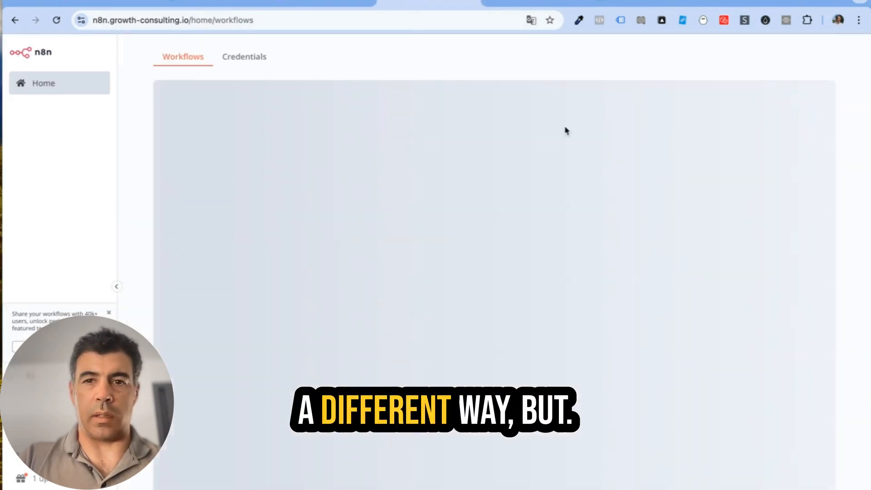
pyautogui.click(814, 90)
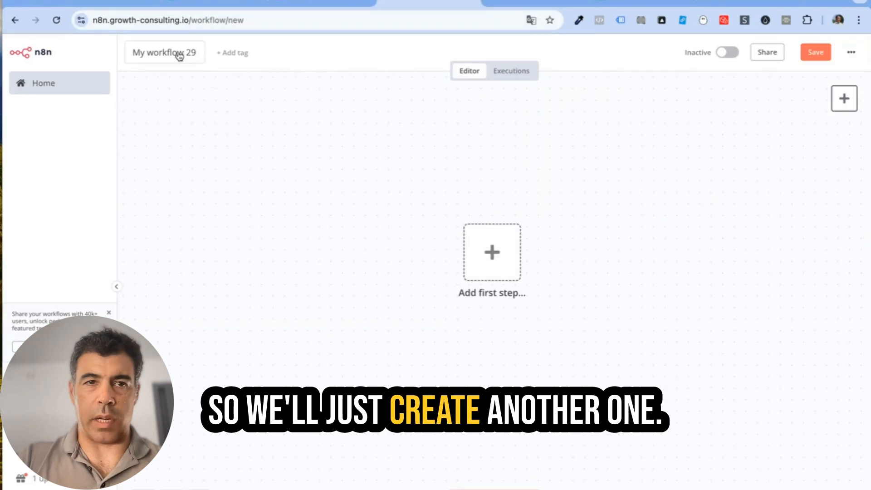
pyautogui.click(450, 248)
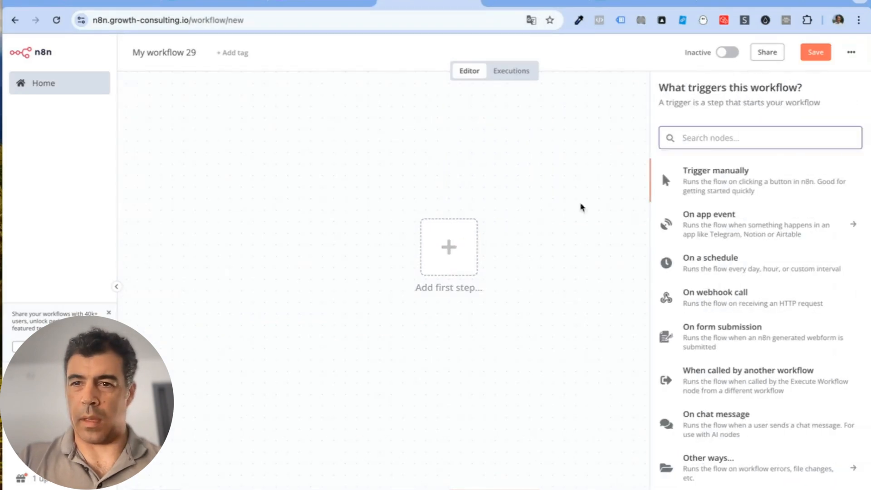
pyautogui.write('web')
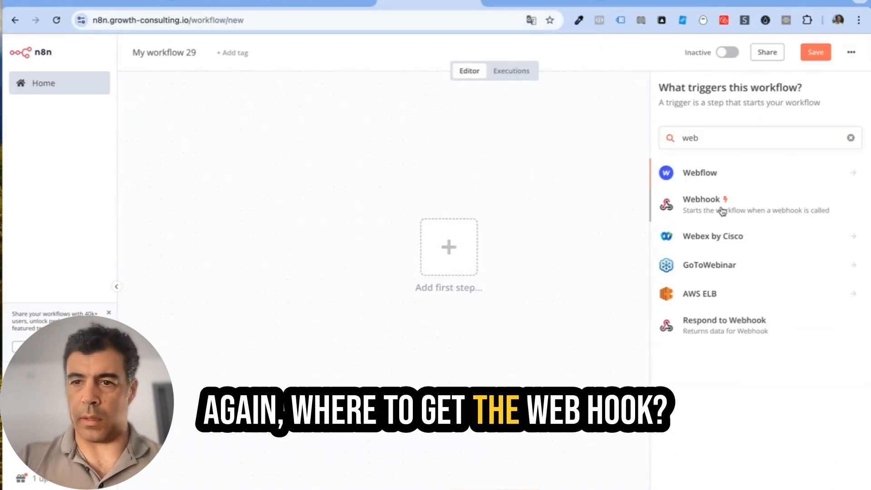
pyautogui.click(722, 210)
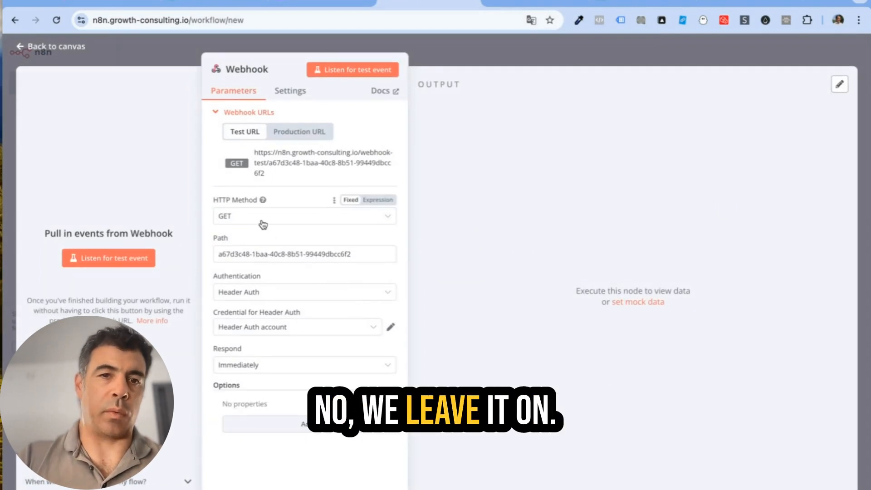
pyautogui.click(272, 298)
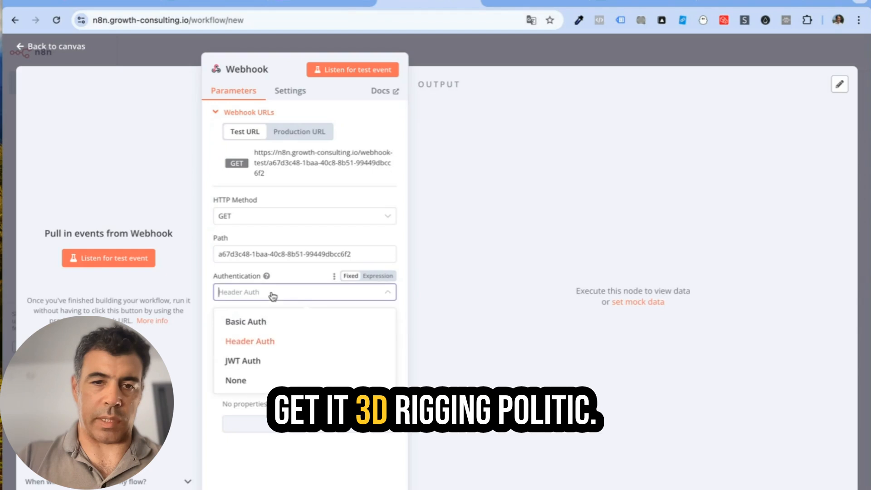
pyautogui.click(257, 384)
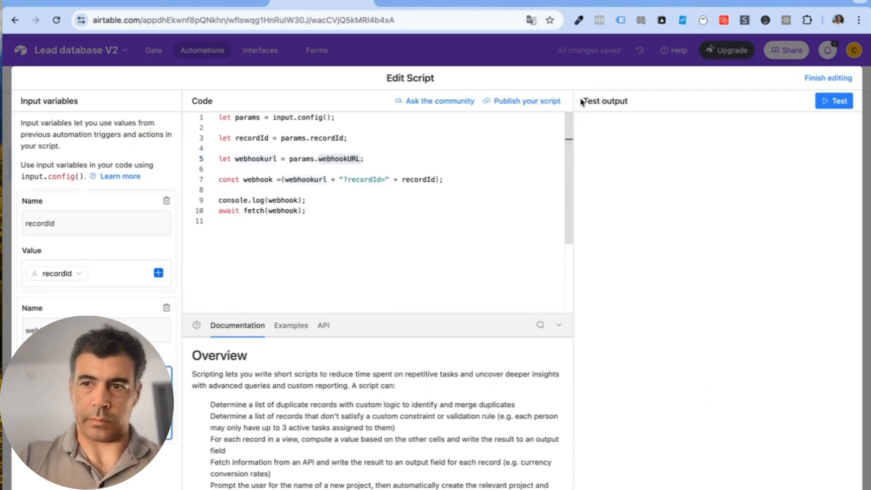
# Step: Finish the script, have the Webhook listen, and test the Airtable step to send the recordId
pyautogui.click(832, 78)
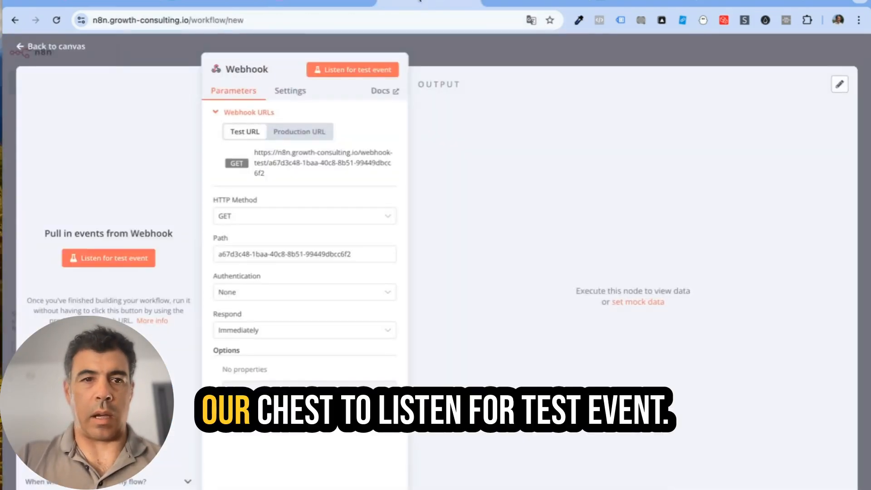
pyautogui.click(120, 269)
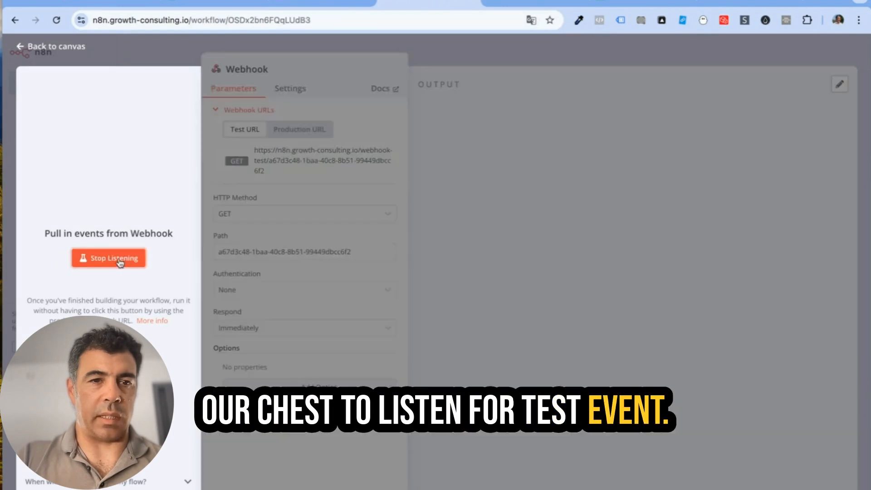
pyautogui.click(316, 2)
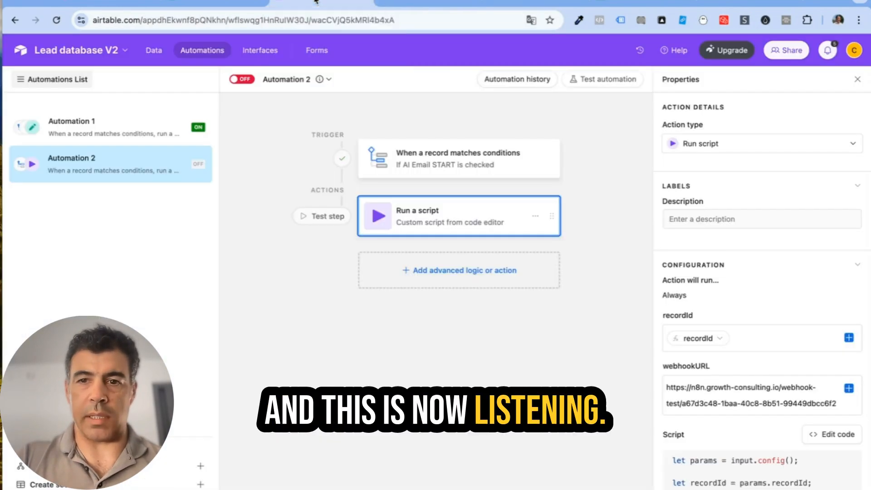
pyautogui.scroll(-4, 687, 375)
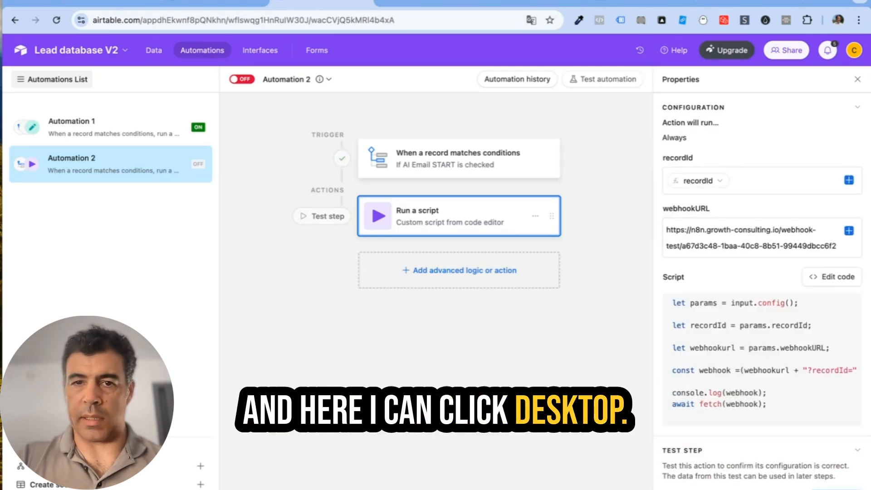
pyautogui.click(420, 1)
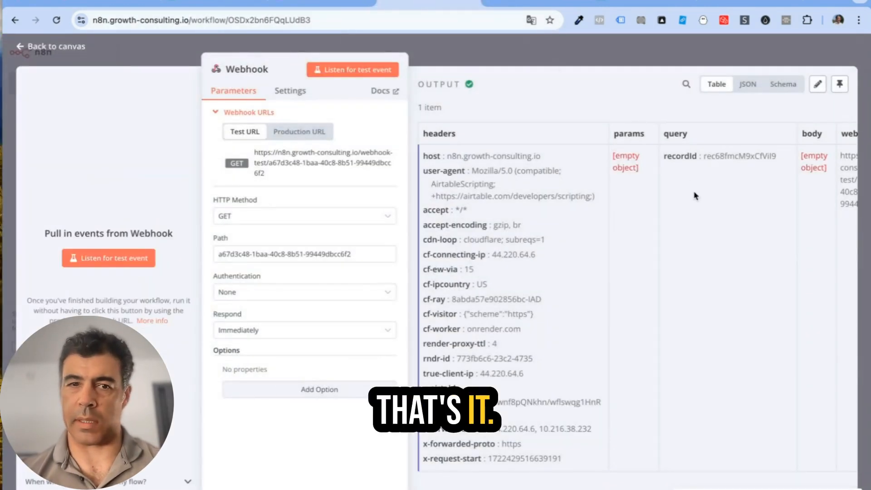
pyautogui.click(60, 47)
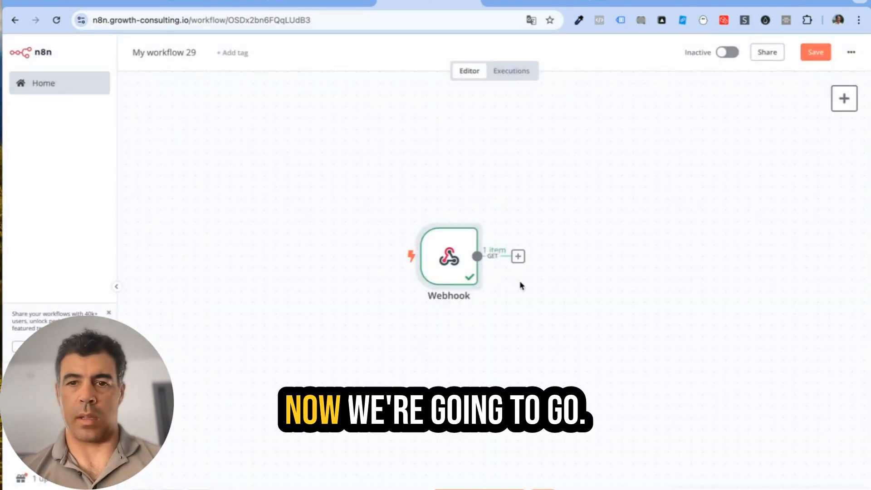
# Step: Add an Airtable 'Get a record' node using the Personal Access Token account 2 credential
pyautogui.click(518, 256)
pyautogui.write('air')
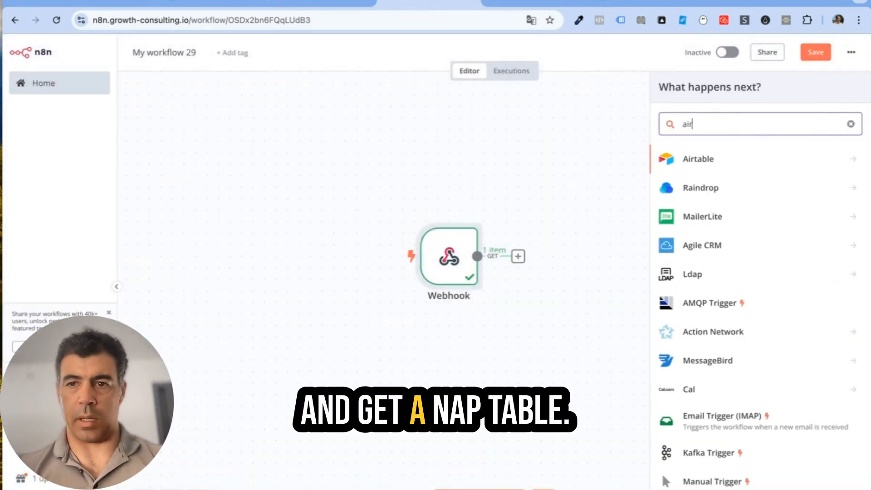
pyautogui.click(750, 160)
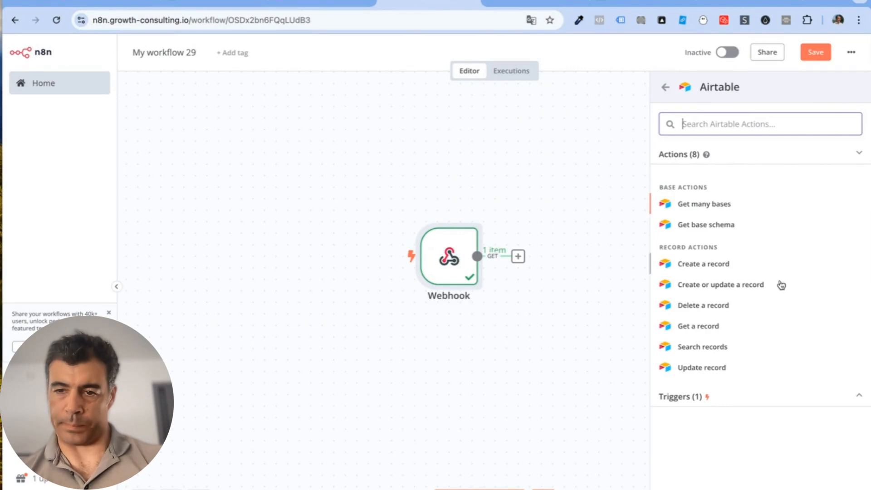
pyautogui.click(717, 328)
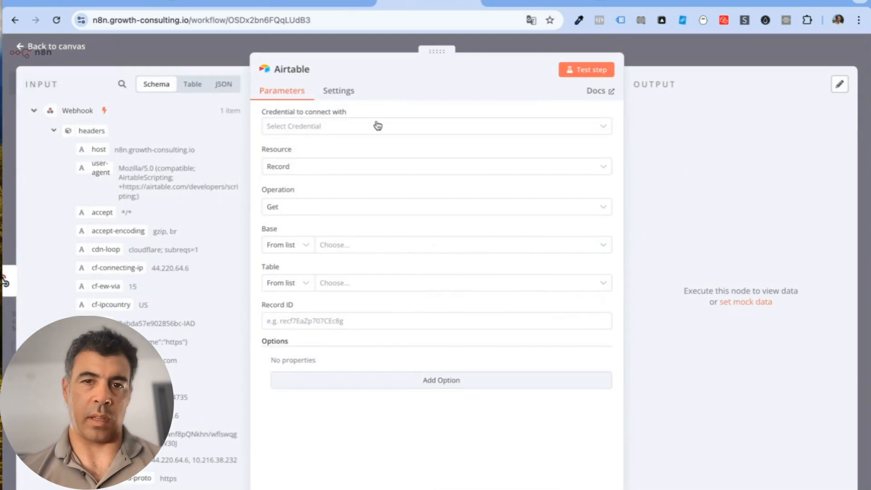
pyautogui.click(374, 126)
pyautogui.click(330, 216)
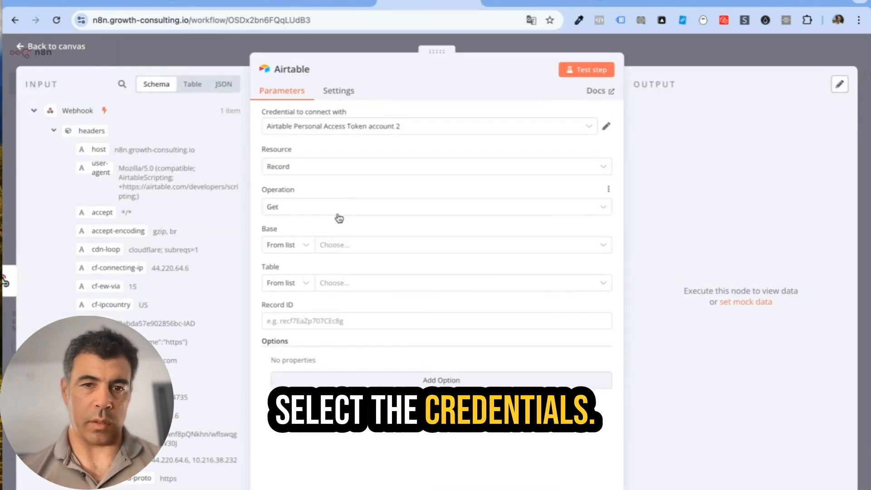
# Step: Fetch the record from Lead database V2, Table 1, using the webhook's recordId, and test it
pyautogui.click(344, 245)
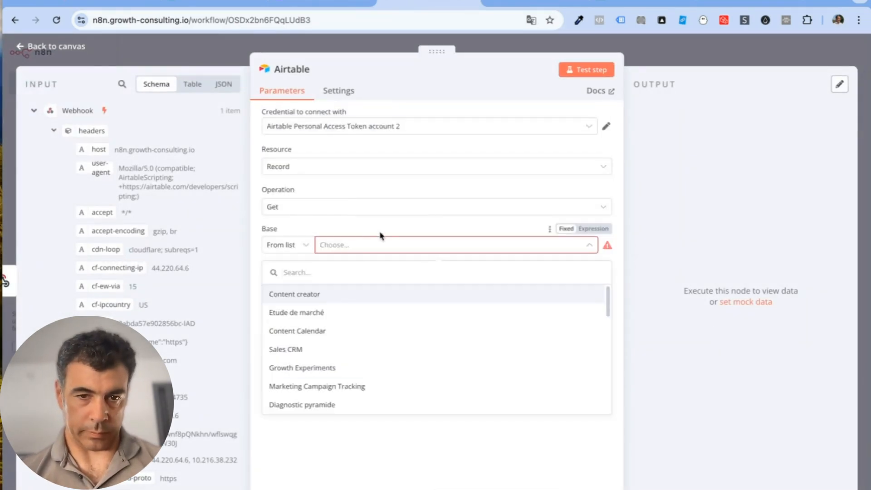
pyautogui.write('lead')
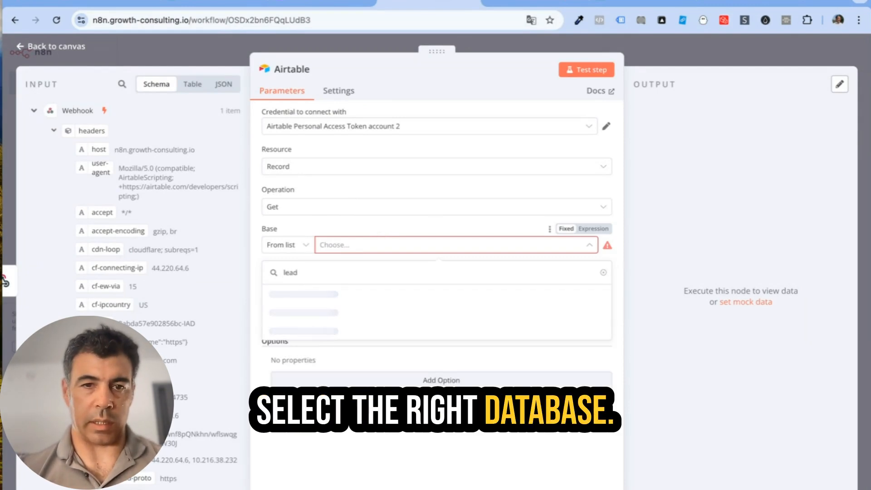
pyautogui.click(372, 294)
pyautogui.click(375, 283)
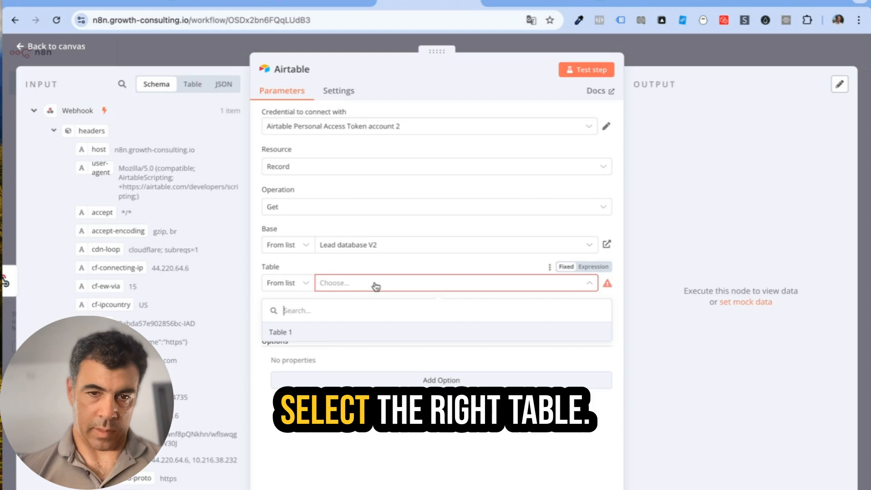
pyautogui.click(336, 331)
pyautogui.scroll(-5, 170, 264)
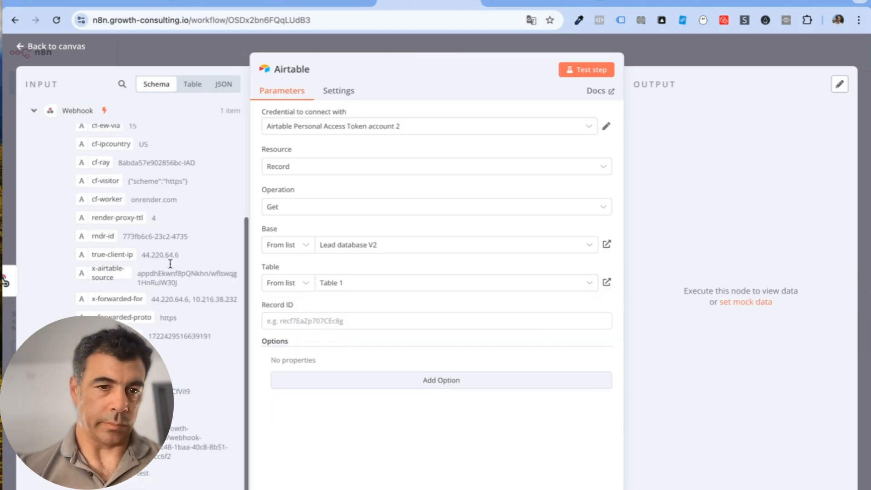
pyautogui.moveTo(131, 390); pyautogui.dragTo(334, 322)
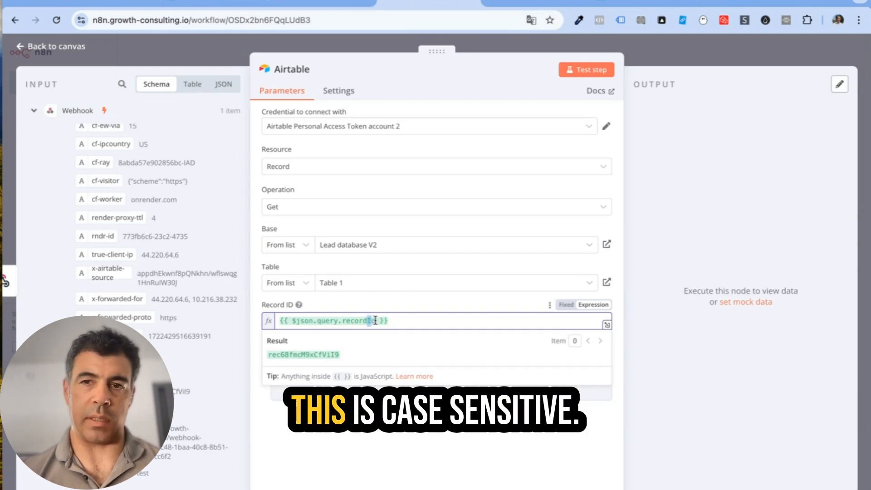
pyautogui.click(600, 75)
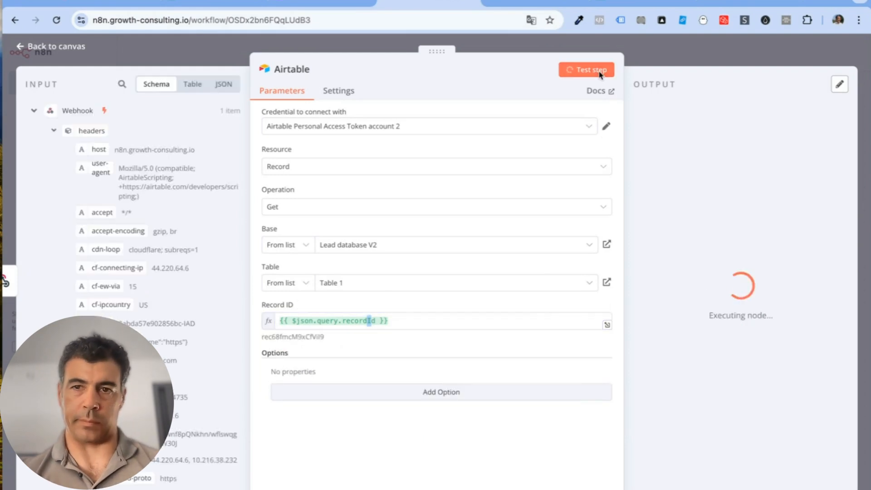
pyautogui.hscroll(10, 809, 288)
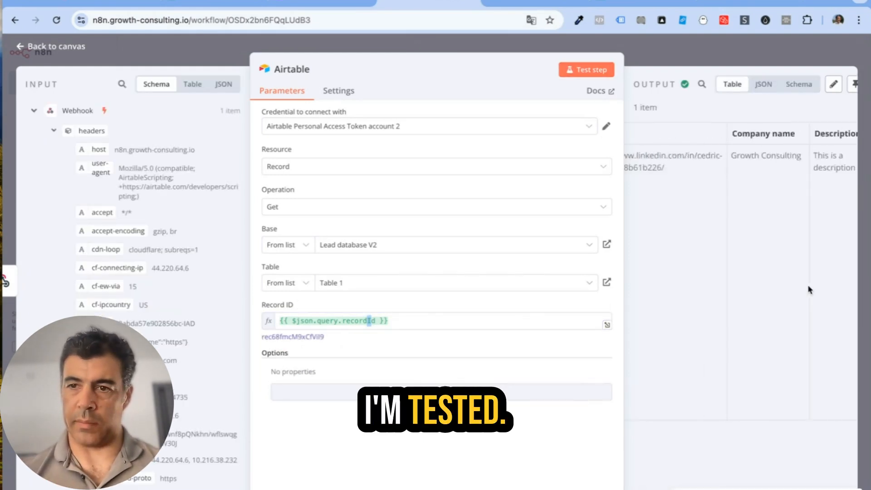
# Step: Add a Basic LLM Chain after the Airtable node with its prompt set to Define below
pyautogui.click(68, 46)
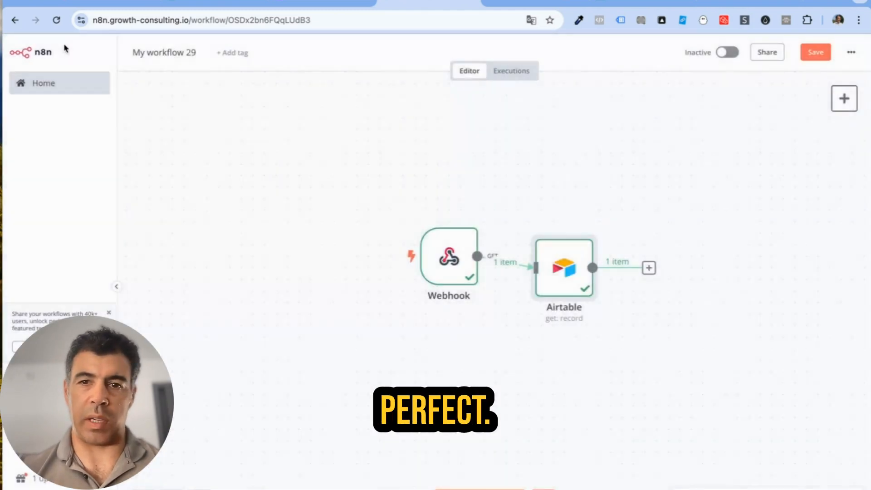
pyautogui.moveTo(449, 258); pyautogui.dragTo(311, 259)
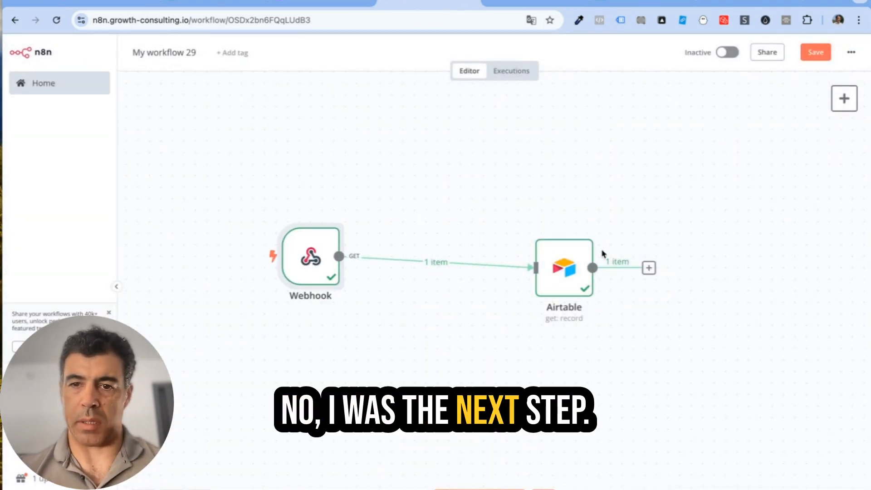
pyautogui.moveTo(573, 262); pyautogui.dragTo(493, 262)
pyautogui.click(847, 99)
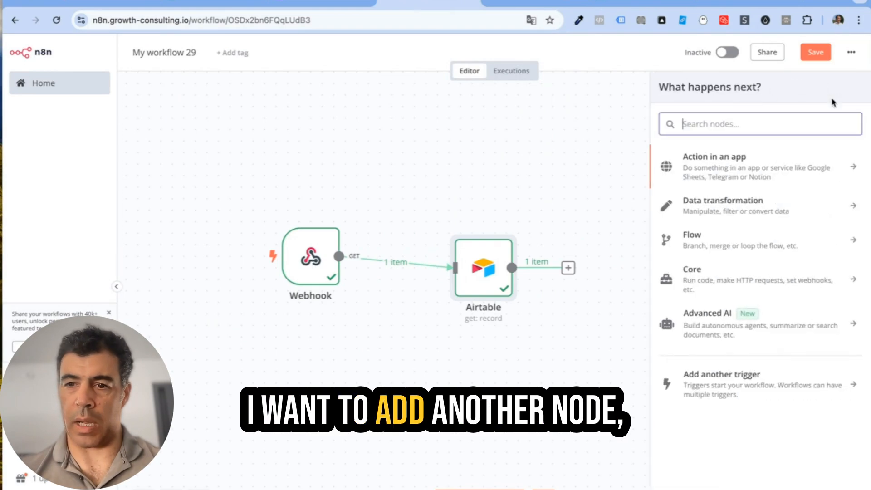
pyautogui.click(762, 338)
pyautogui.click(740, 316)
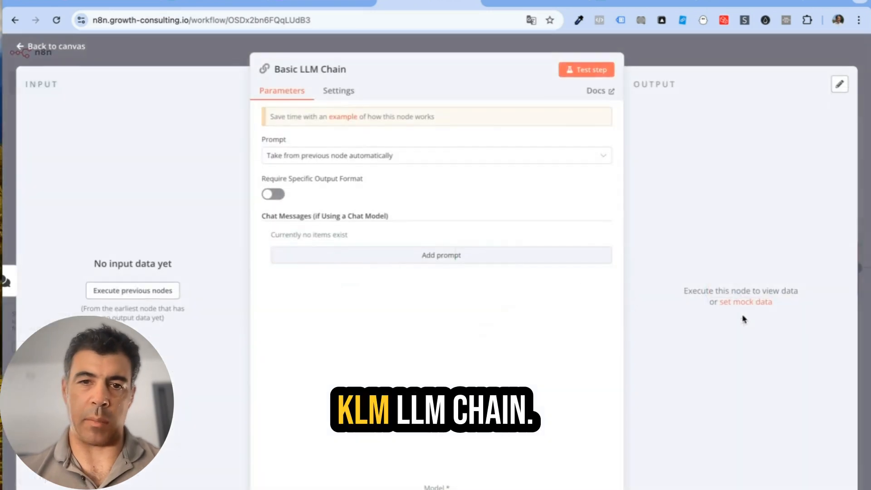
pyautogui.click(410, 155)
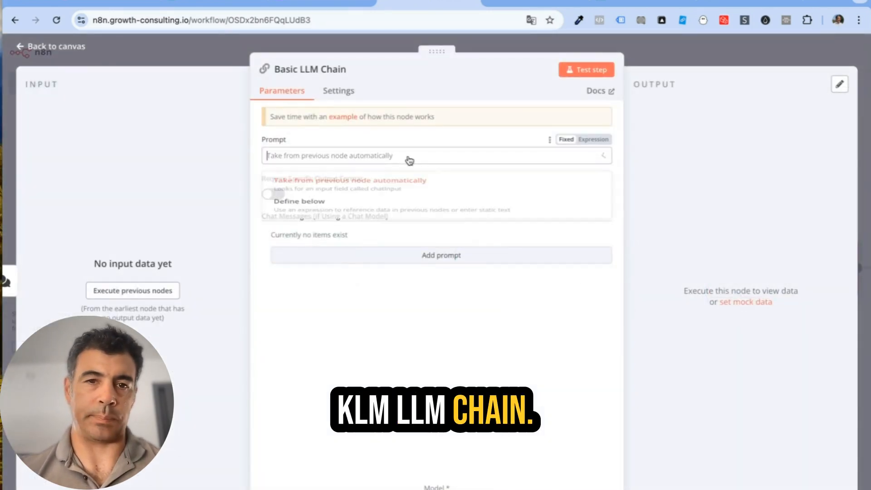
pyautogui.click(377, 207)
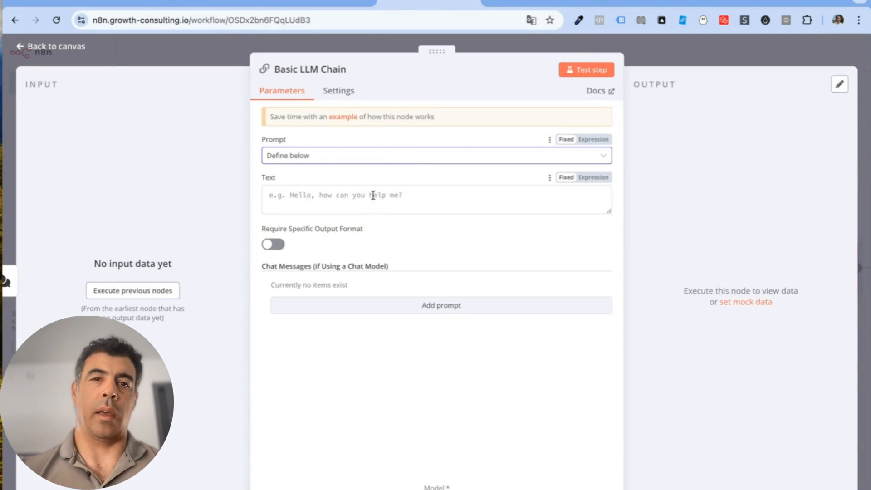
# Step: Delete the When chat message received trigger node
pyautogui.click(72, 49)
pyautogui.click(681, 268)
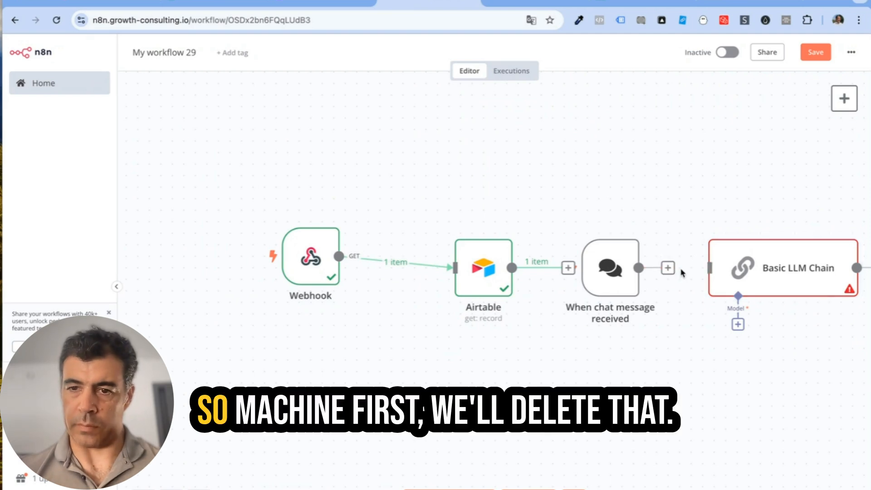
pyautogui.moveTo(610, 268); pyautogui.dragTo(229, 394)
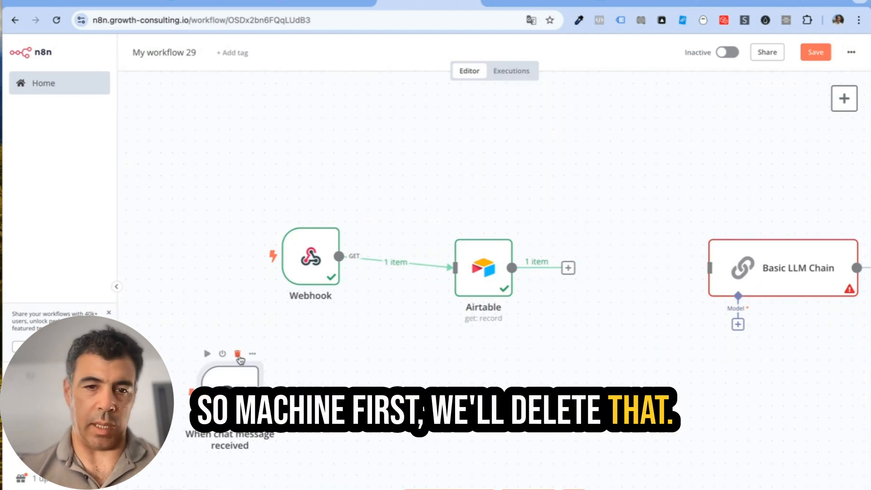
pyautogui.click(240, 353)
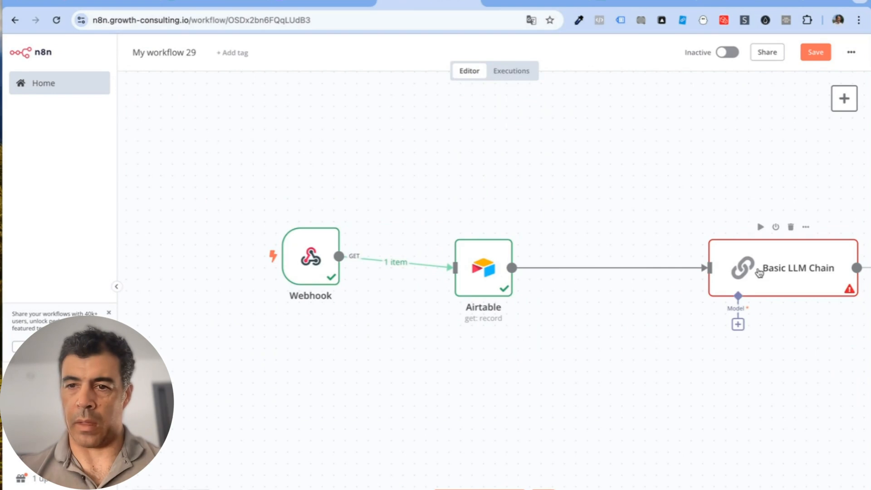
# Step: Attach an Anthropic Chat Model to the chain, remove it again, and reopen the model list
pyautogui.moveTo(759, 272); pyautogui.dragTo(655, 272)
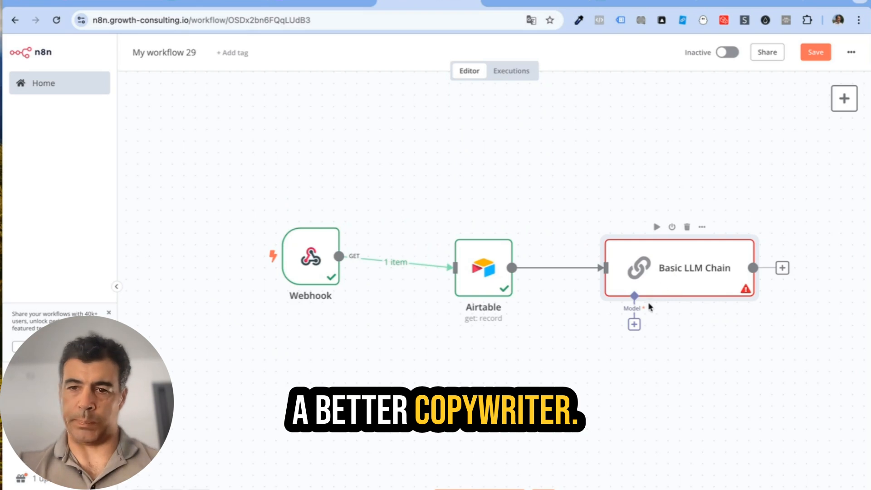
pyautogui.click(633, 323)
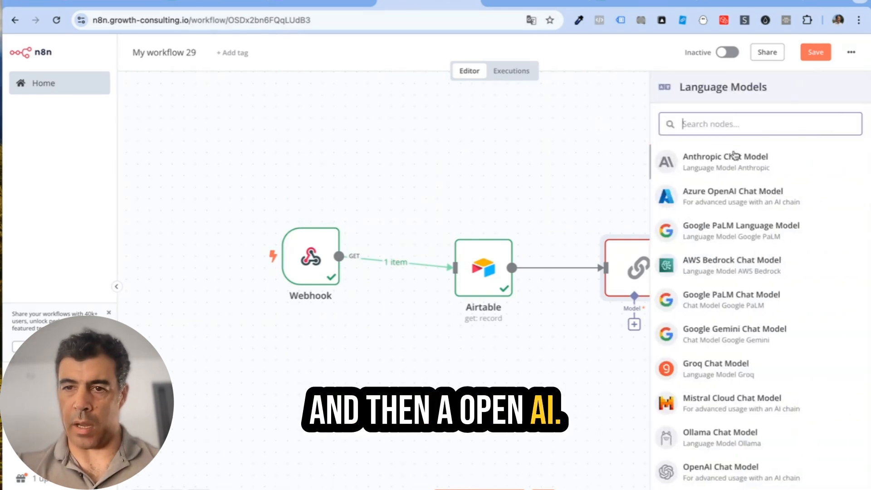
pyautogui.click(734, 157)
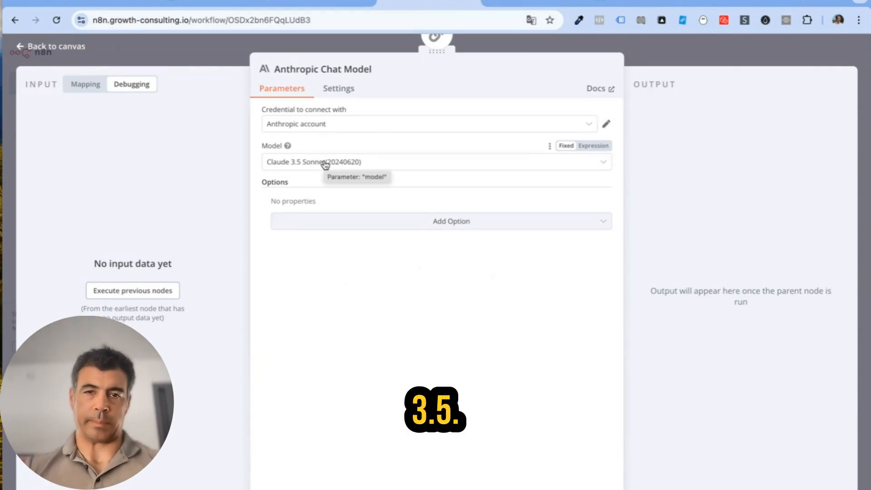
pyautogui.click(51, 45)
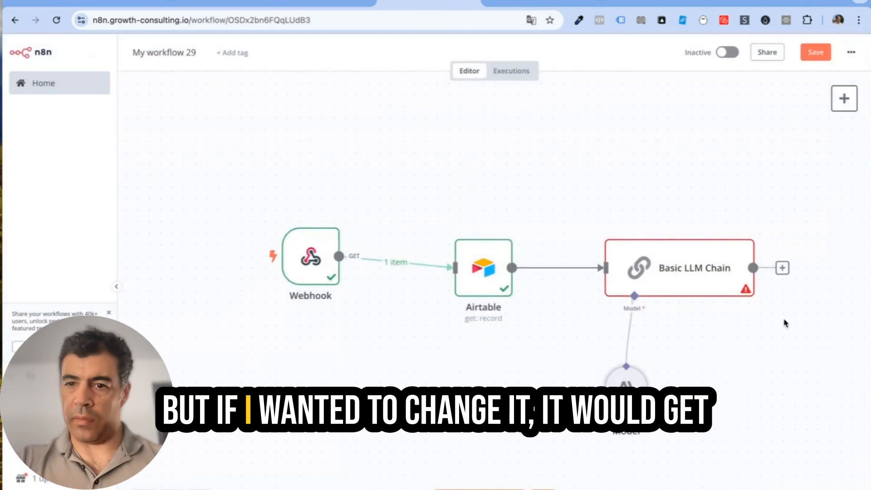
pyautogui.moveTo(637, 385); pyautogui.dragTo(614, 385)
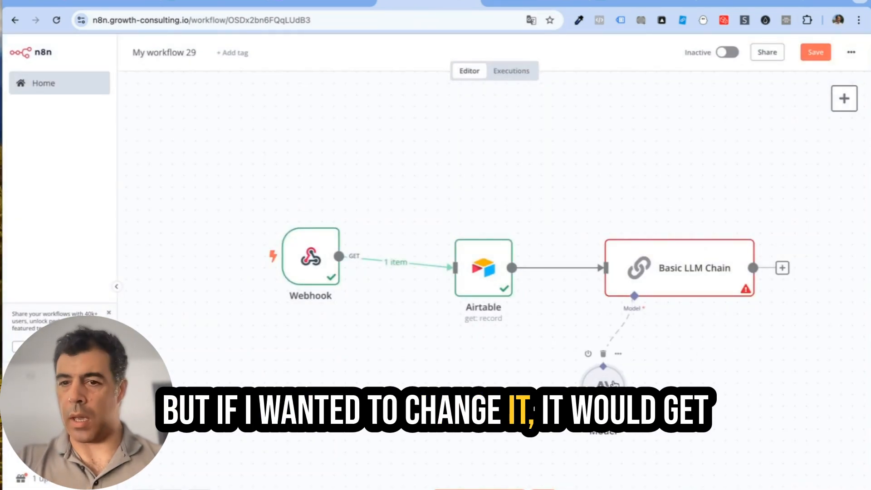
pyautogui.click(602, 353)
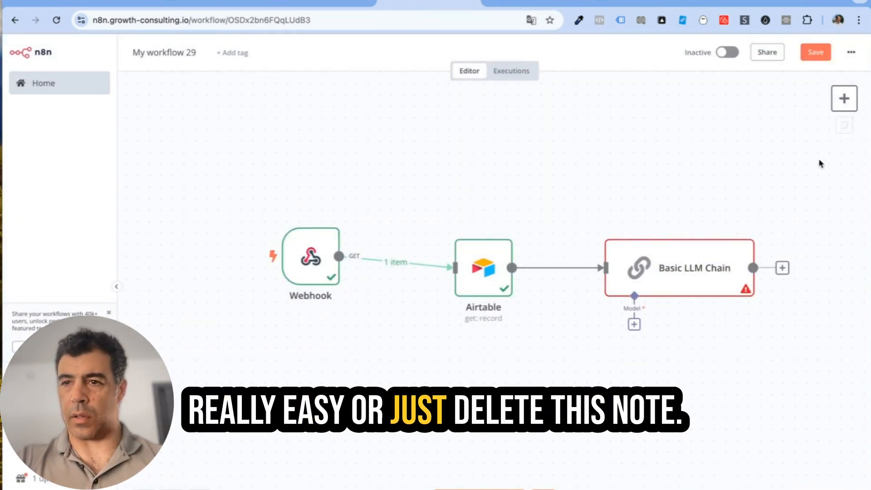
pyautogui.click(634, 324)
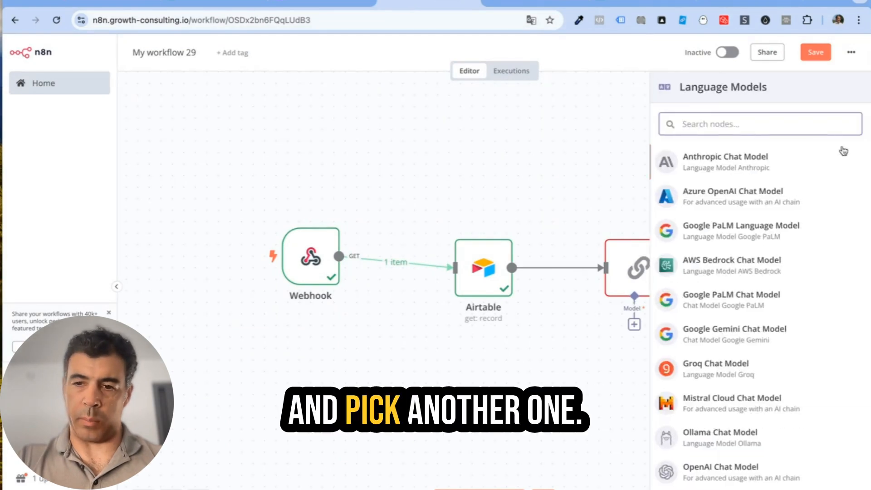
# Step: Attach an OpenAI Model using the saved OpenAI account and gpt-4o-mini
pyautogui.scroll(-3, 774, 362)
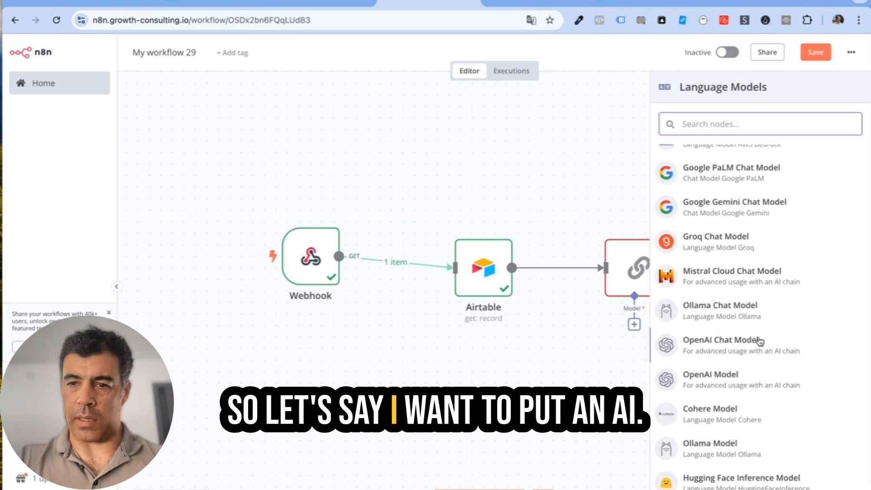
pyautogui.click(730, 377)
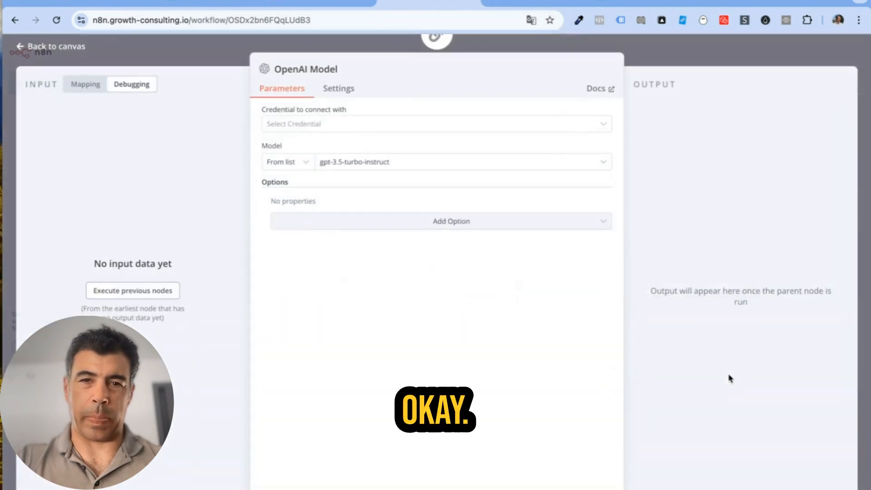
pyautogui.click(415, 162)
pyautogui.click(395, 124)
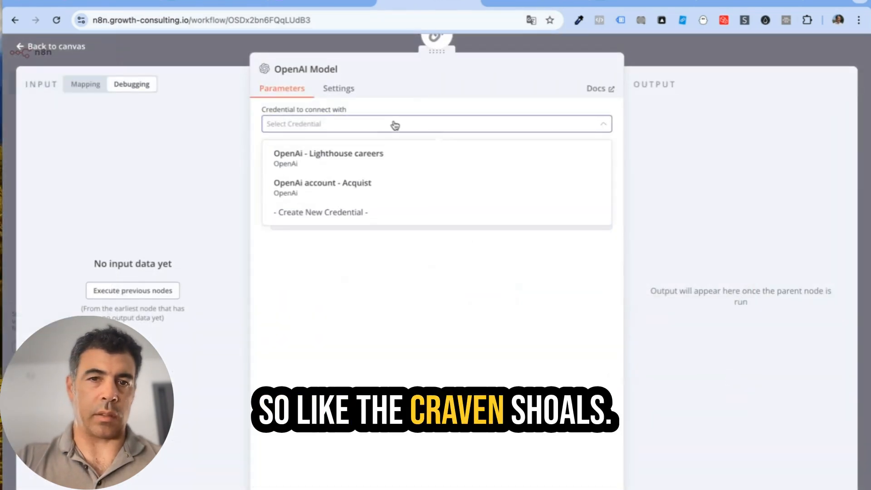
pyautogui.click(342, 188)
pyautogui.click(417, 168)
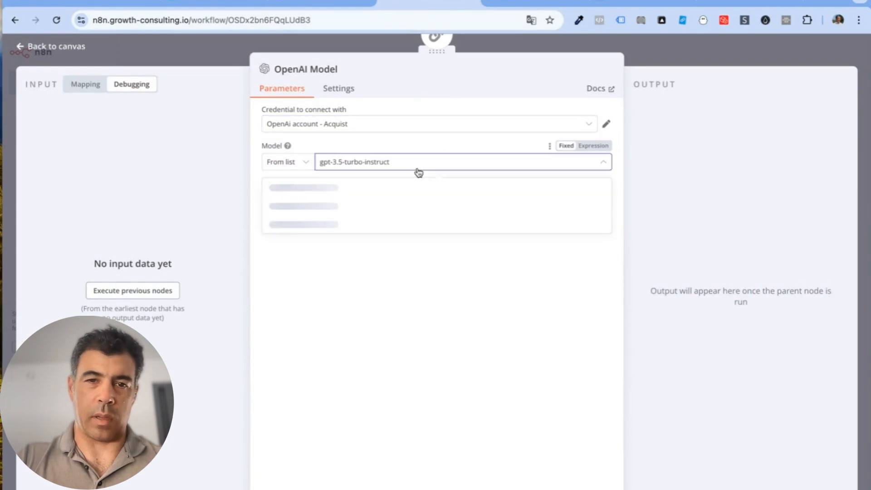
pyautogui.scroll(-5, 454, 240)
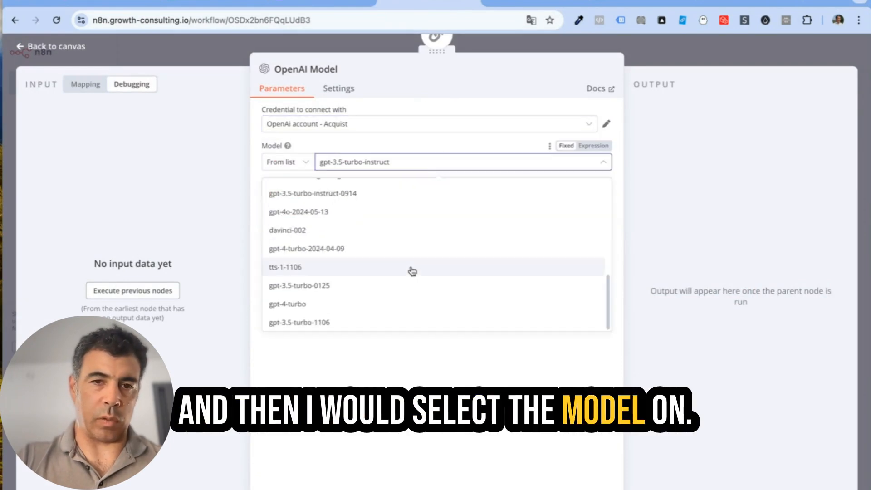
pyautogui.scroll(3, 410, 269)
pyautogui.click(373, 214)
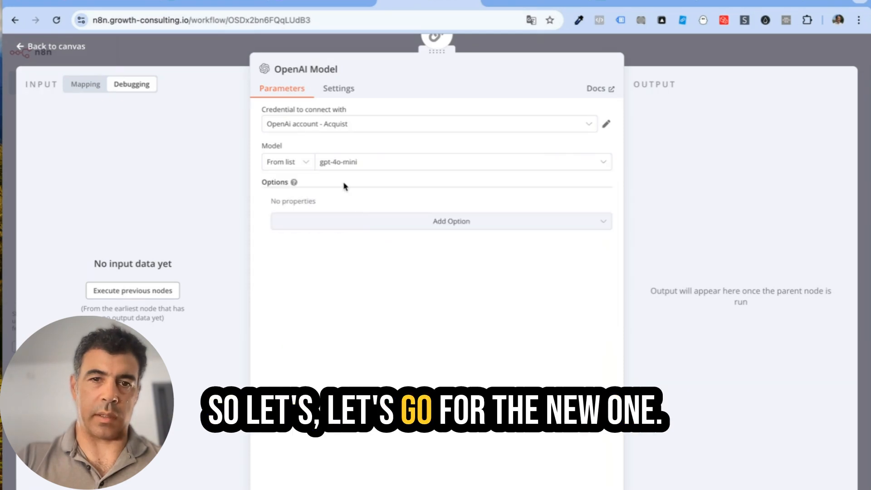
pyautogui.click(66, 47)
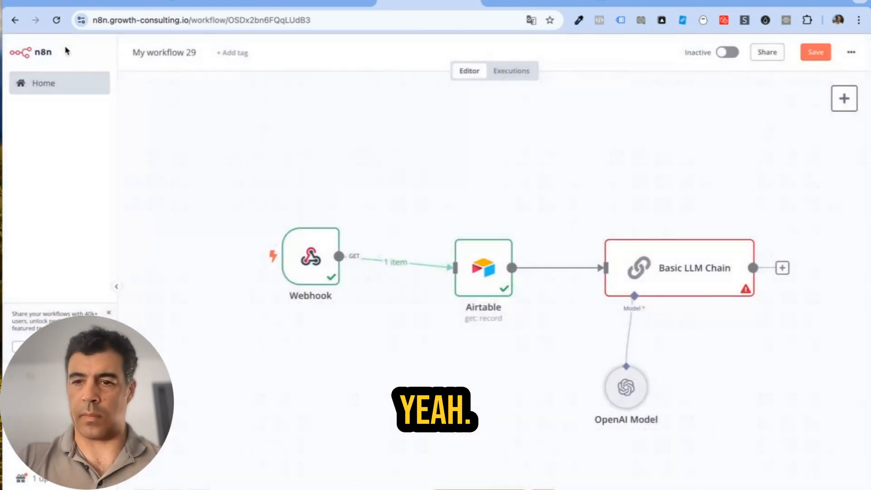
# Step: Replace the OpenAI model with an Anthropic Chat Model running Claude 3.5 Sonnet
pyautogui.click(626, 353)
pyautogui.click(634, 325)
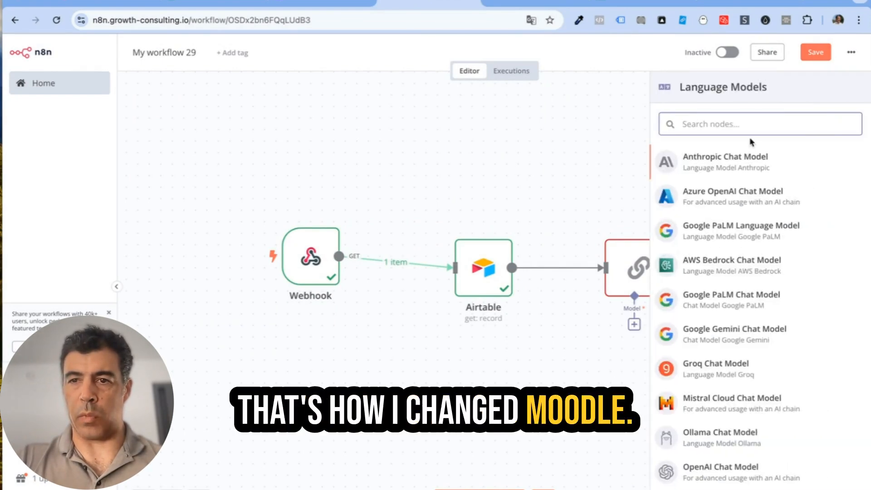
pyautogui.click(738, 162)
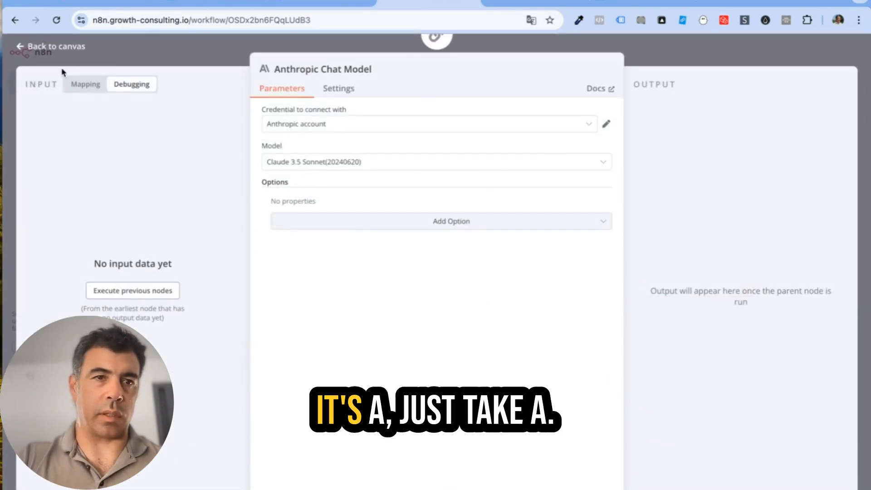
pyautogui.click(50, 48)
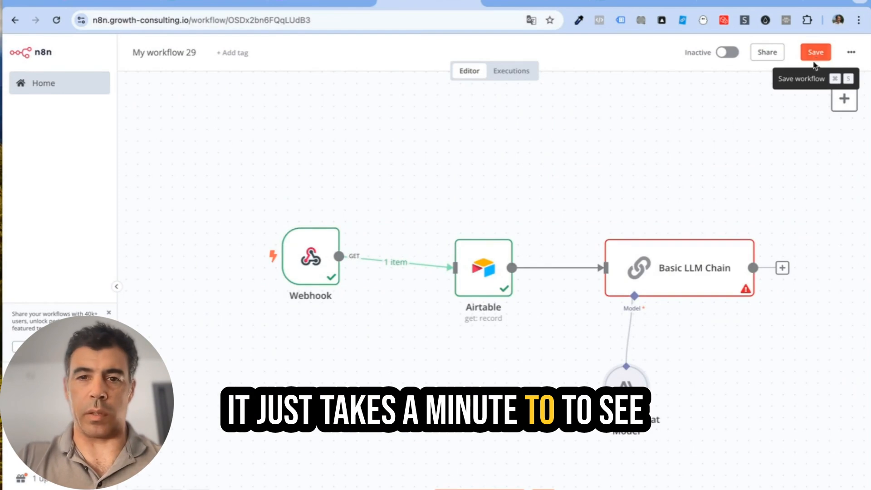
# Step: Realign the Webhook, Airtable, chain and Anthropic model nodes, and save the workflow
pyautogui.moveTo(311, 256); pyautogui.dragTo(218, 279)
pyautogui.moveTo(507, 279); pyautogui.dragTo(414, 291)
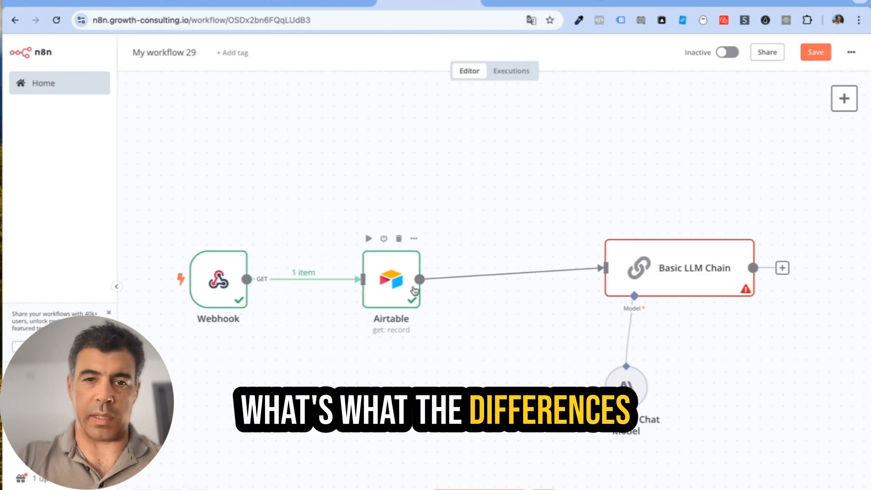
pyautogui.moveTo(682, 288); pyautogui.dragTo(591, 300)
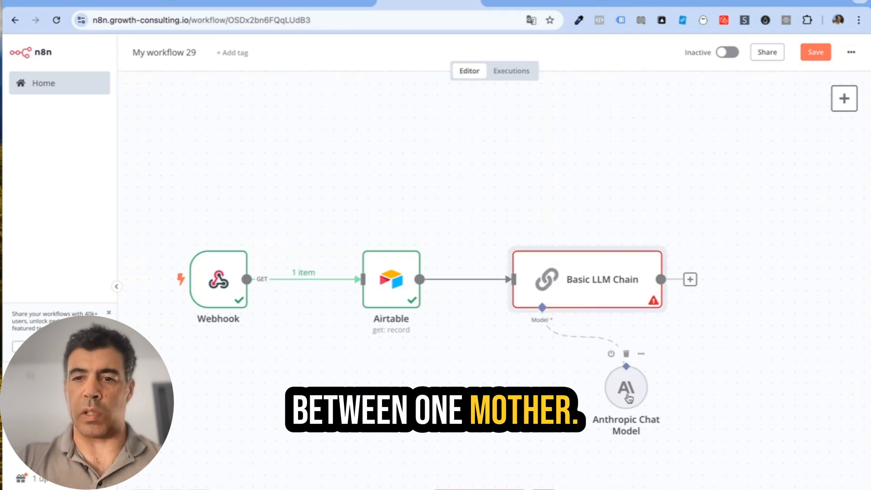
pyautogui.moveTo(628, 398); pyautogui.dragTo(483, 399)
pyautogui.click(814, 54)
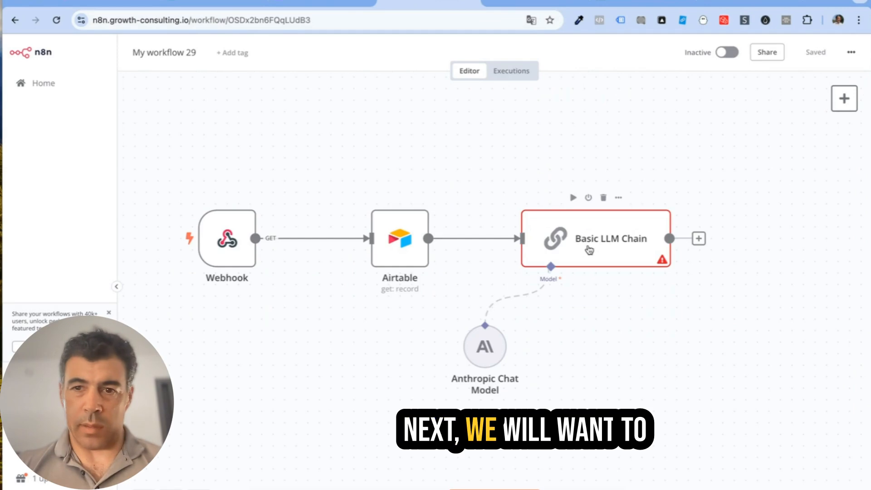
# Step: Paste the cold-email prompt into the Basic LLM Chain's Text field and make it an Expression
pyautogui.doubleClick(589, 250)
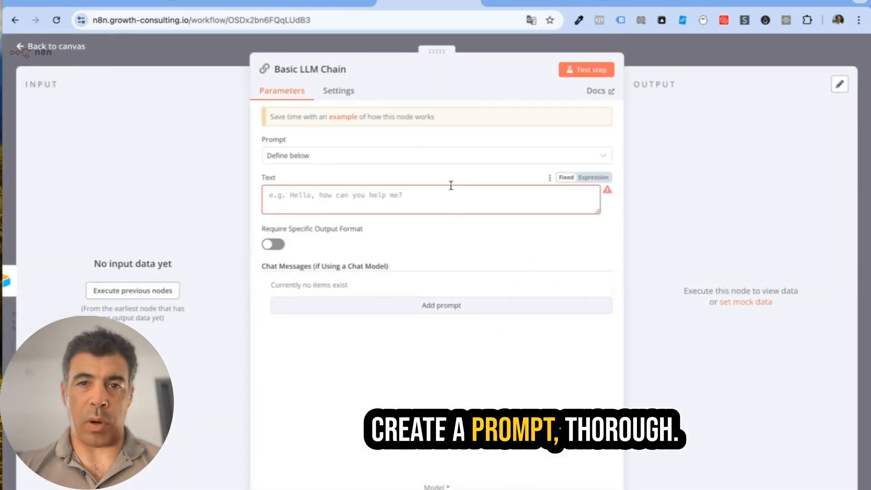
pyautogui.press('super+v')
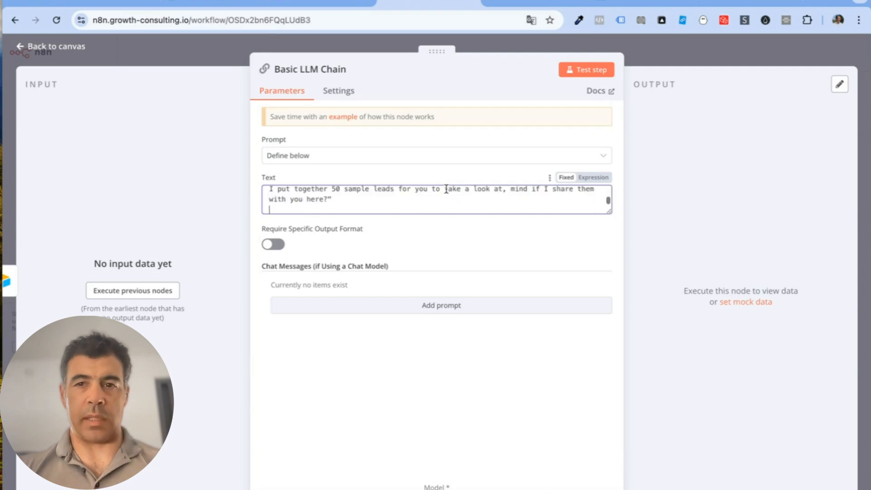
pyautogui.moveTo(610, 212); pyautogui.dragTo(610, 427)
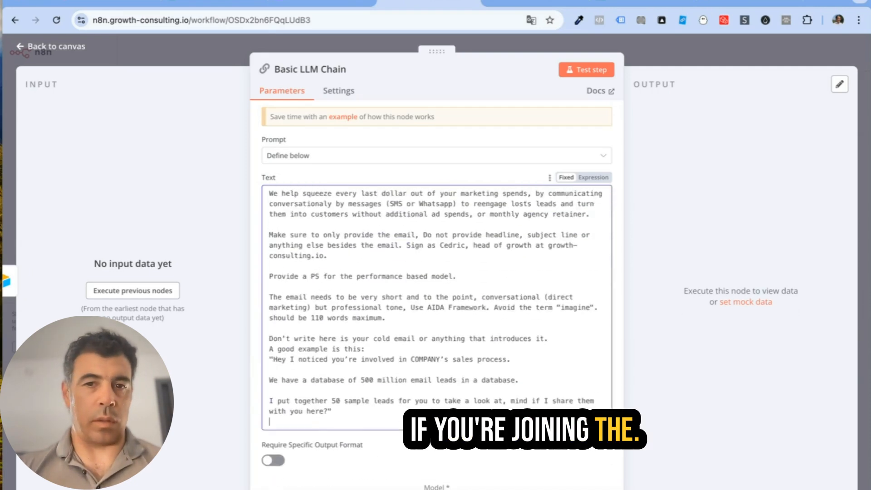
pyautogui.scroll(5, 576, 247)
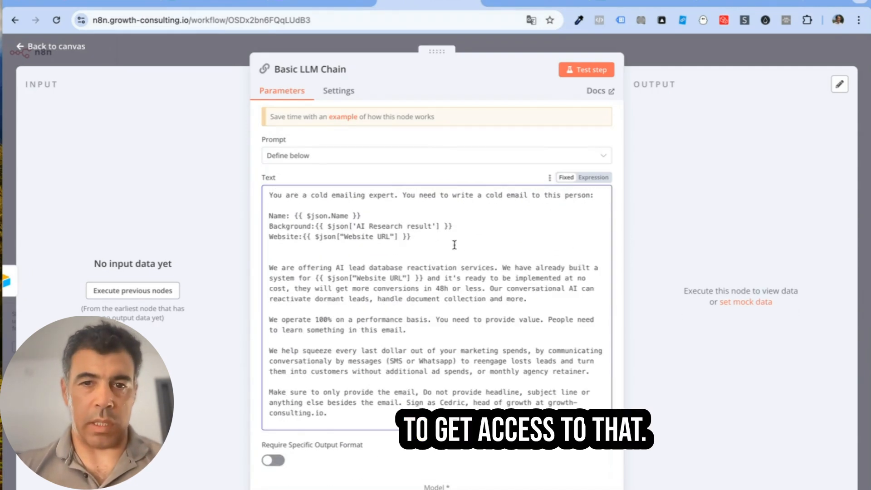
pyautogui.click(593, 177)
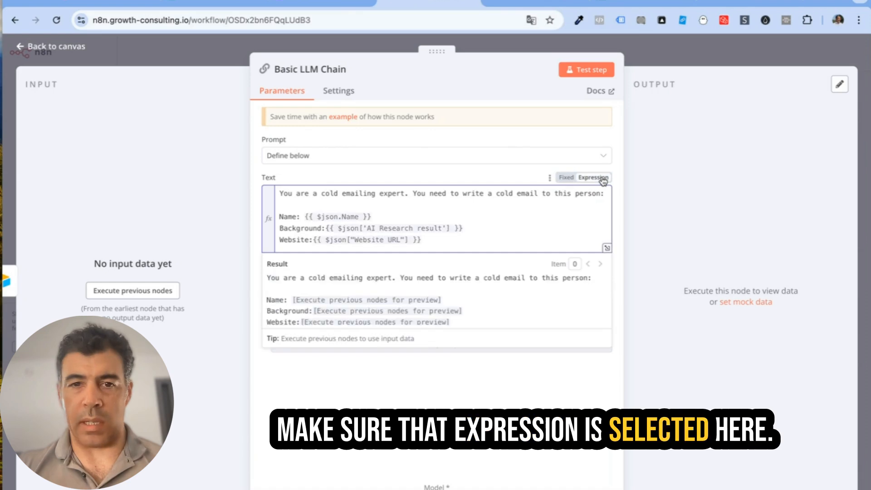
pyautogui.click(75, 45)
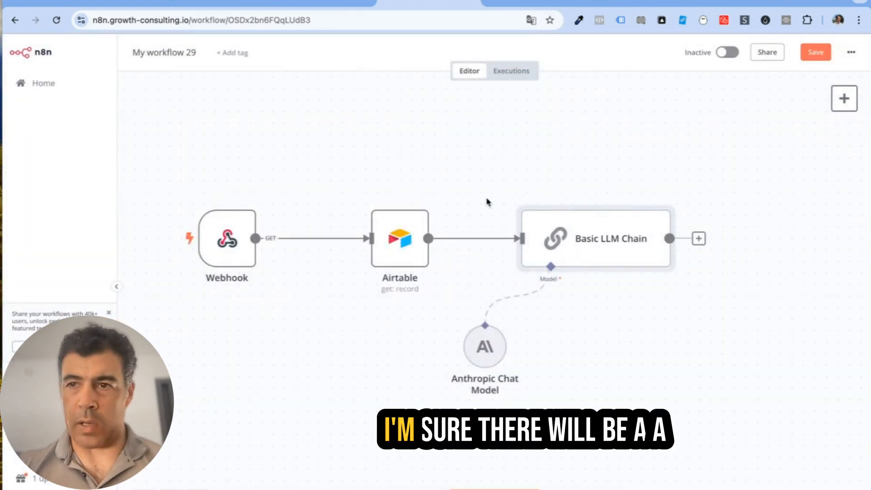
# Step: Save, re-send a test call from the Airtable automation to the Webhook, and run the Airtable node
pyautogui.click(821, 53)
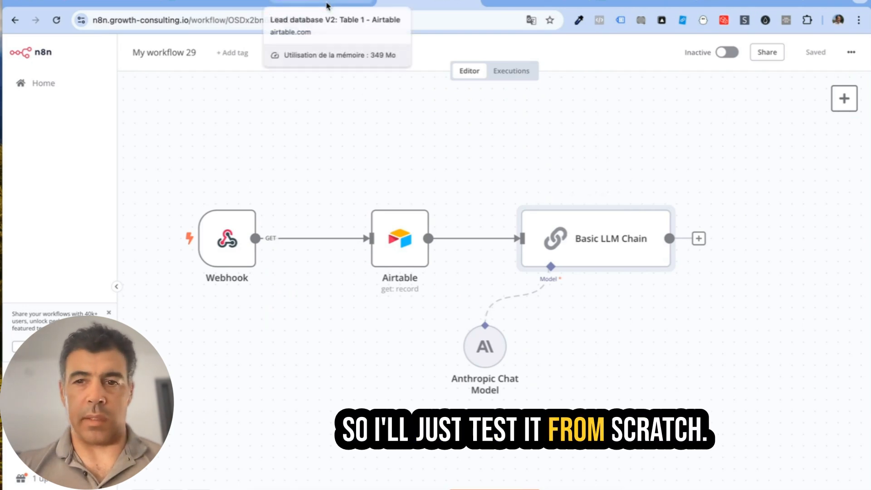
pyautogui.doubleClick(213, 239)
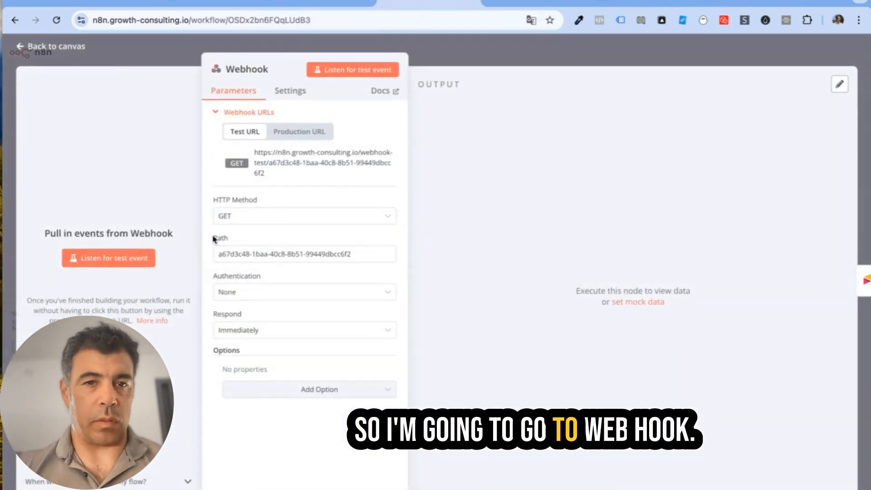
pyautogui.click(107, 262)
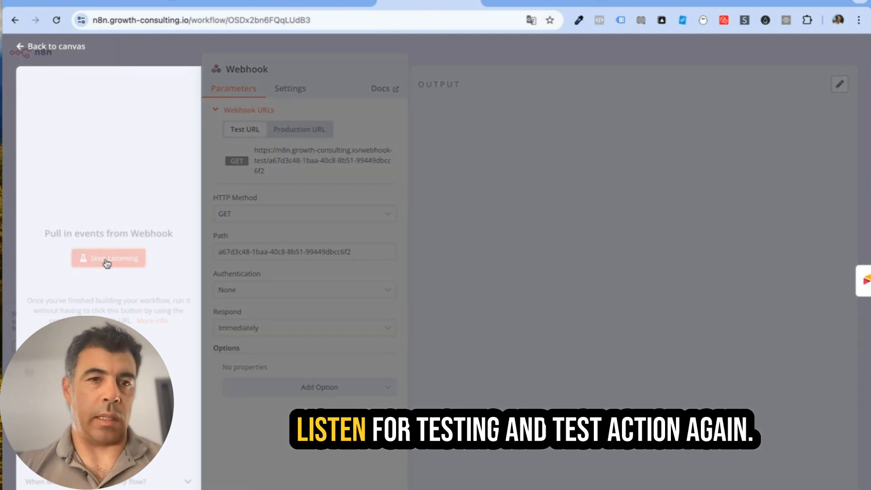
pyautogui.click(313, 2)
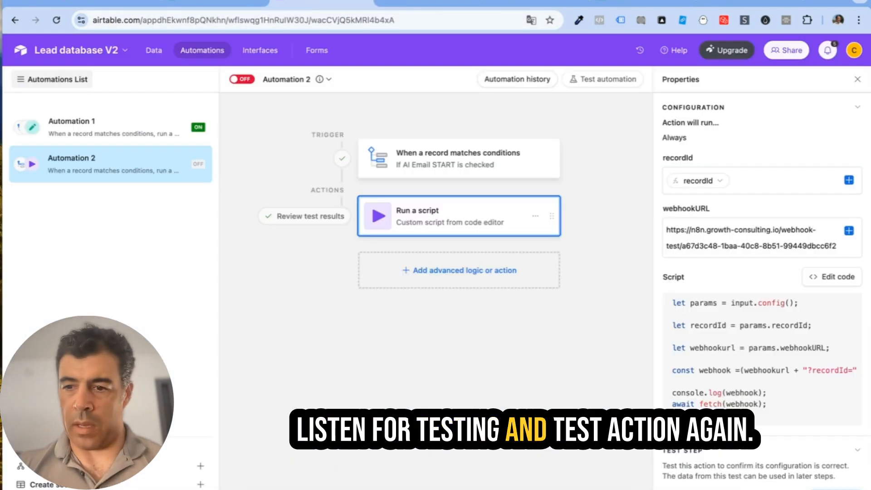
pyautogui.click(835, 489)
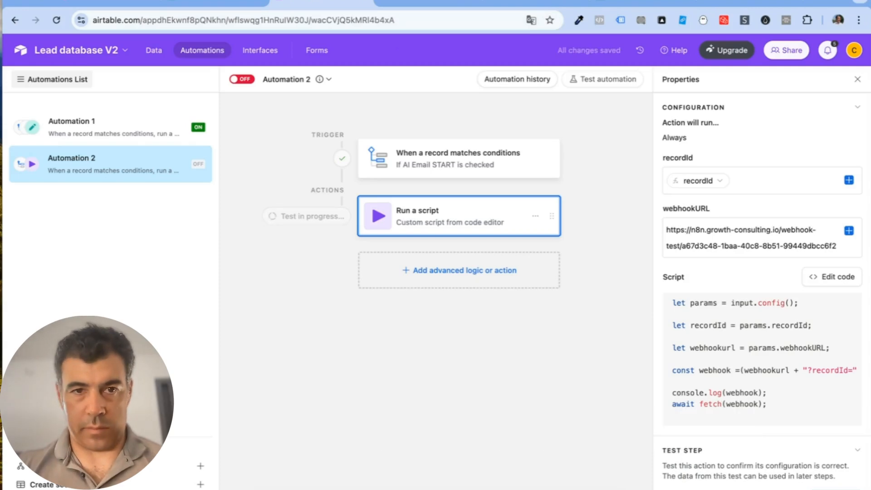
pyautogui.click(427, 3)
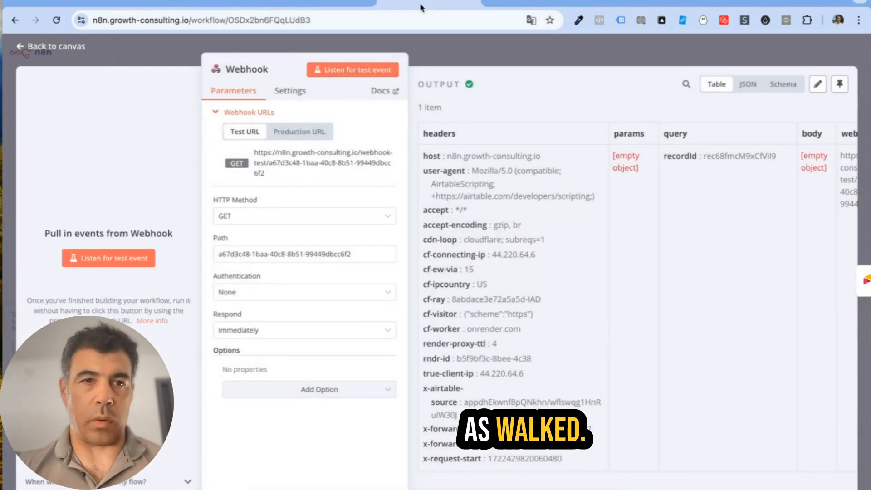
pyautogui.click(72, 45)
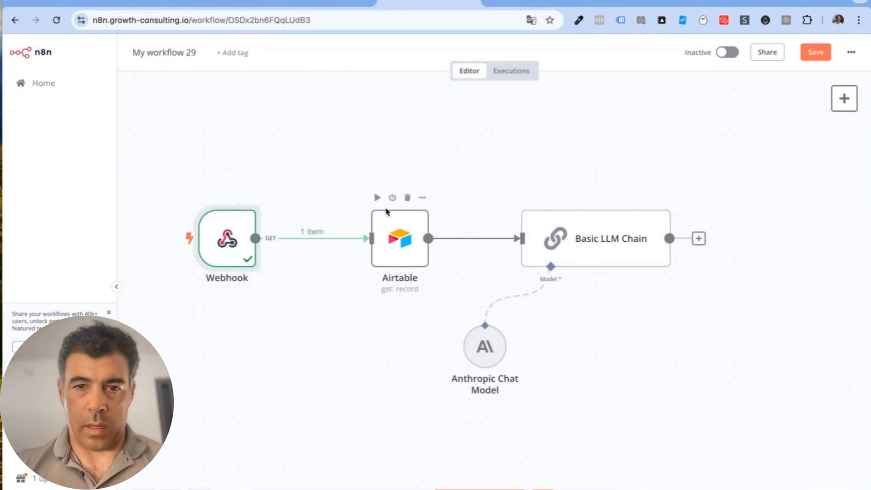
pyautogui.click(377, 197)
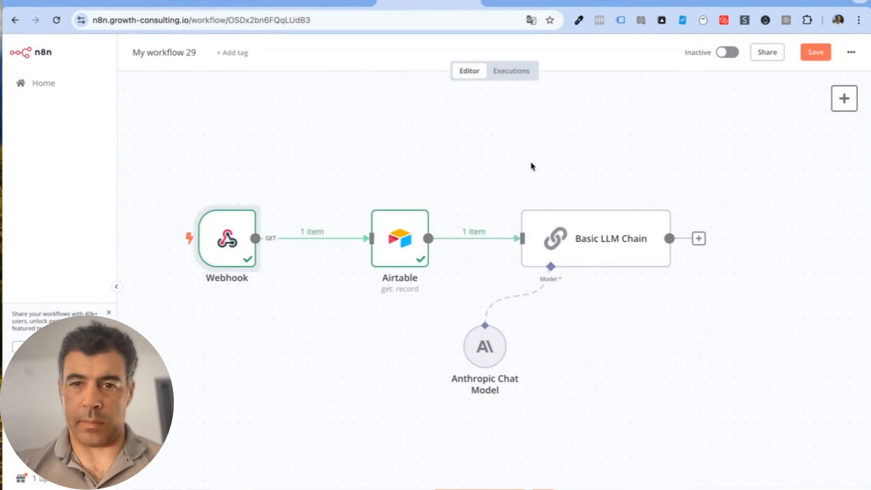
pyautogui.moveTo(576, 196)
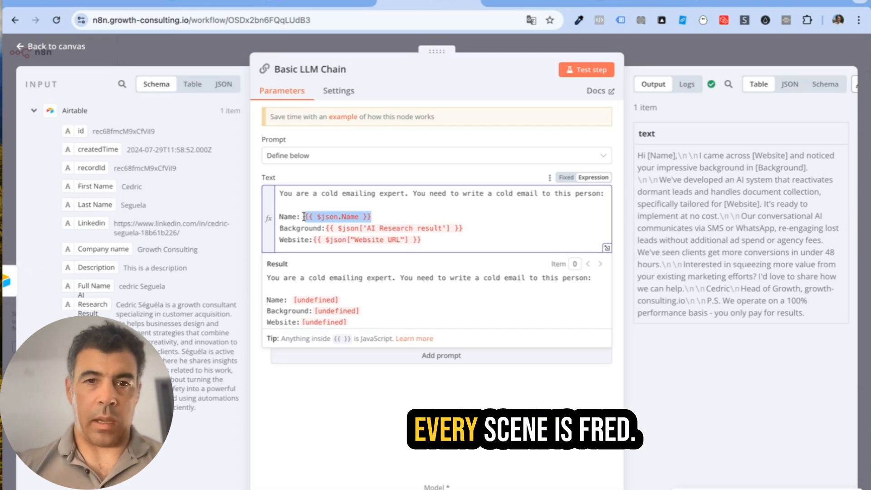
# Step: Delete the Name, Background and Website placeholder expressions from the prompt
pyautogui.press('BackSpace')
pyautogui.moveTo(359, 234); pyautogui.dragTo(325, 228)
pyautogui.click(325, 228)
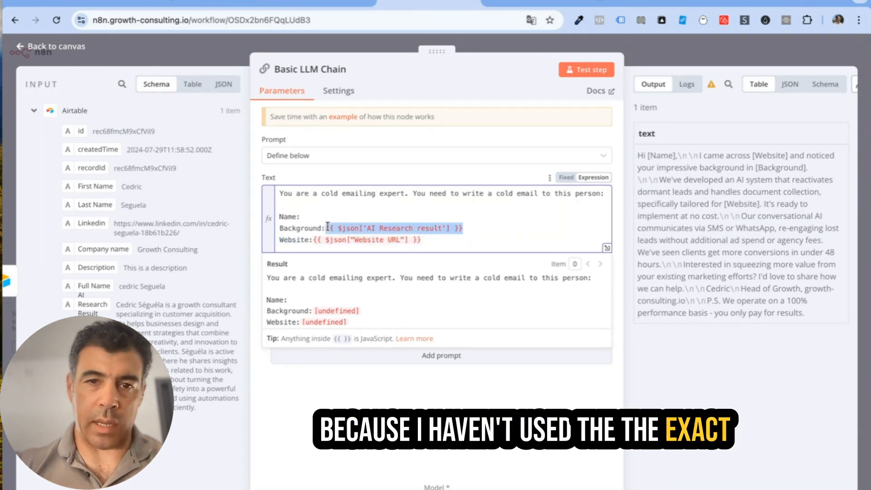
pyautogui.press('BackSpace')
pyautogui.moveTo(429, 238); pyautogui.dragTo(316, 237)
pyautogui.press('BackSpace')
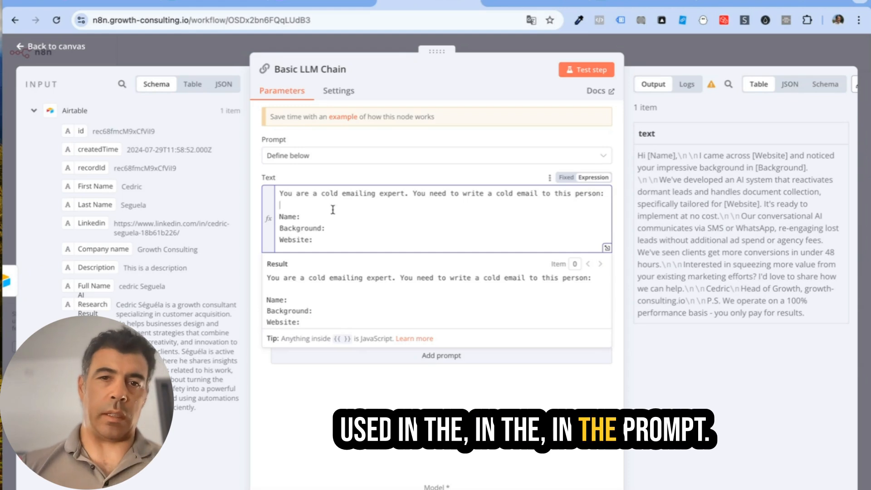
pyautogui.click(316, 218)
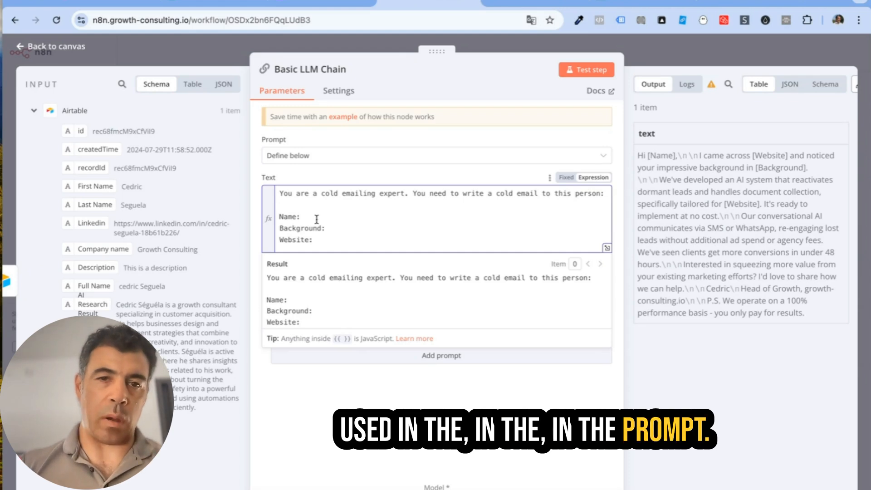
# Step: Insert the Full Name and {{ AI Research Result }} fields after Name: and Background:
pyautogui.click(606, 249)
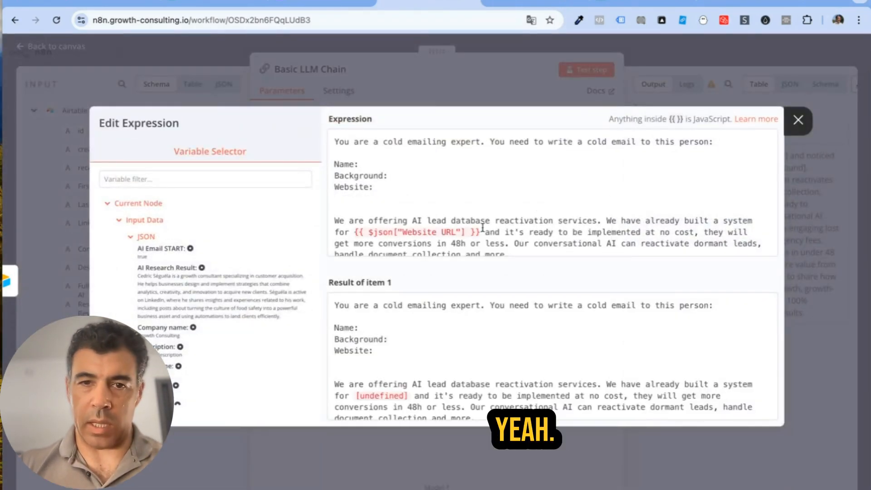
pyautogui.click(390, 169)
pyautogui.scroll(-1, 226, 281)
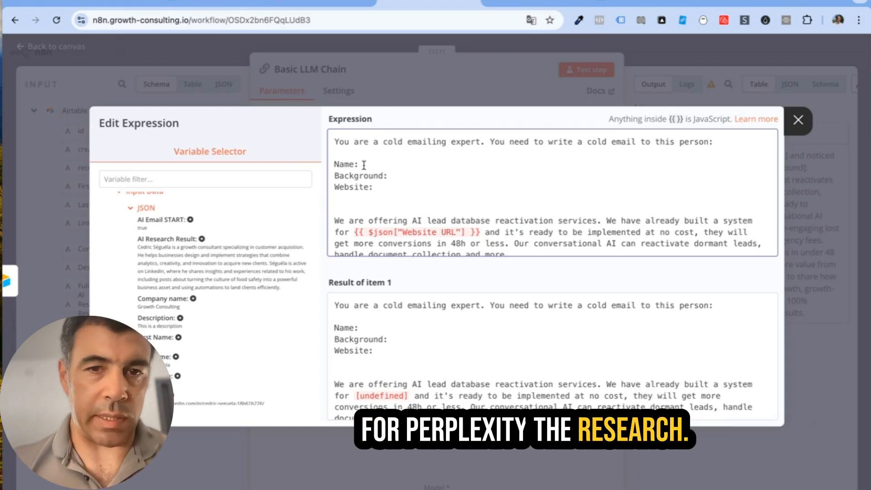
pyautogui.scroll(-1, 199, 295)
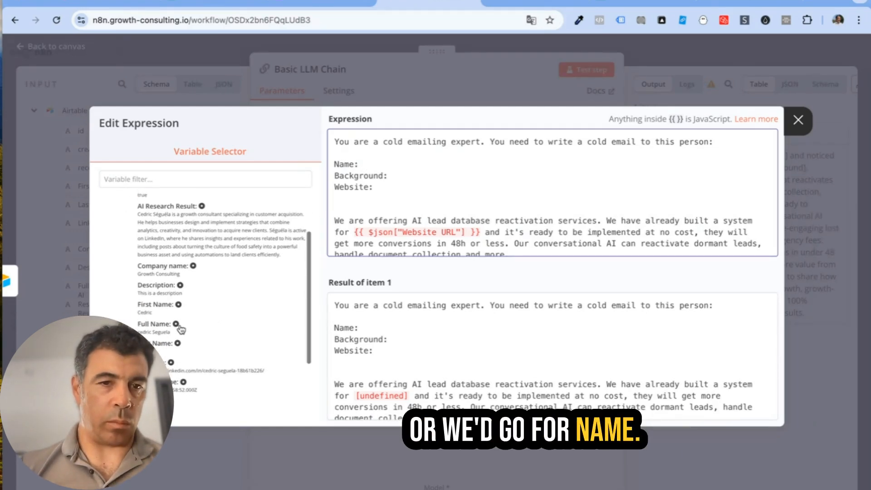
pyautogui.moveTo(176, 325); pyautogui.dragTo(408, 165)
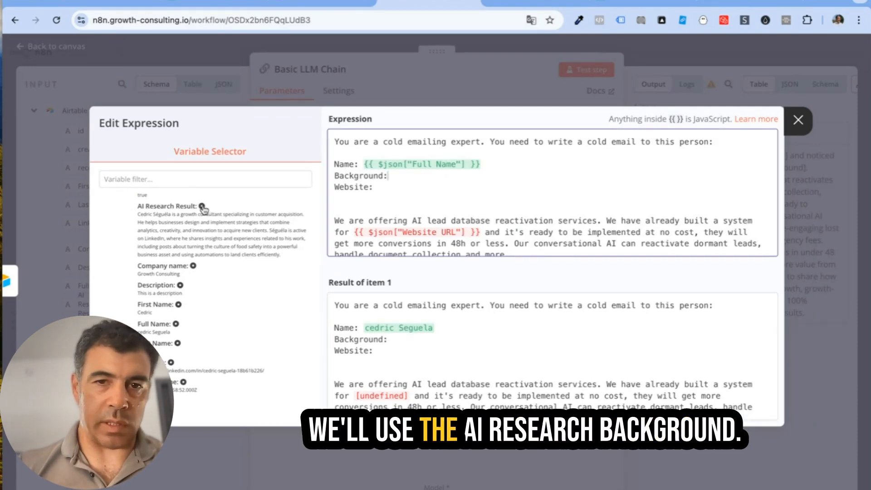
pyautogui.moveTo(202, 206); pyautogui.dragTo(408, 176)
pyautogui.click(388, 175)
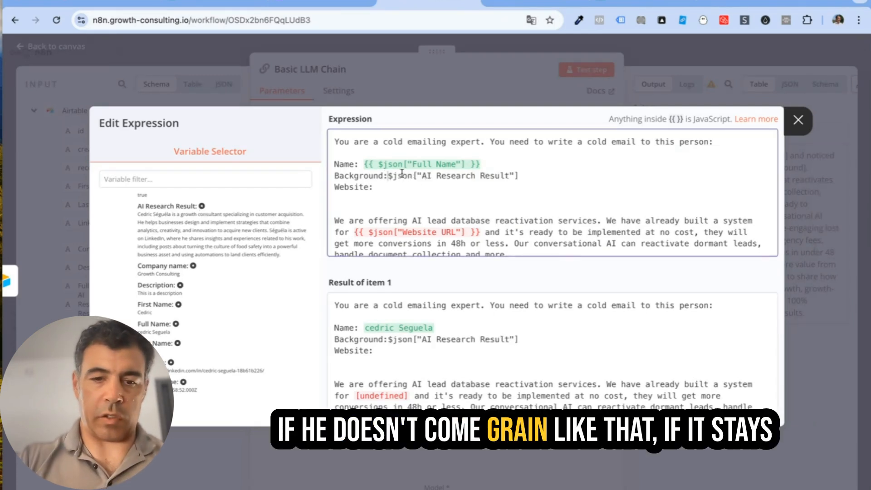
pyautogui.write('{{')
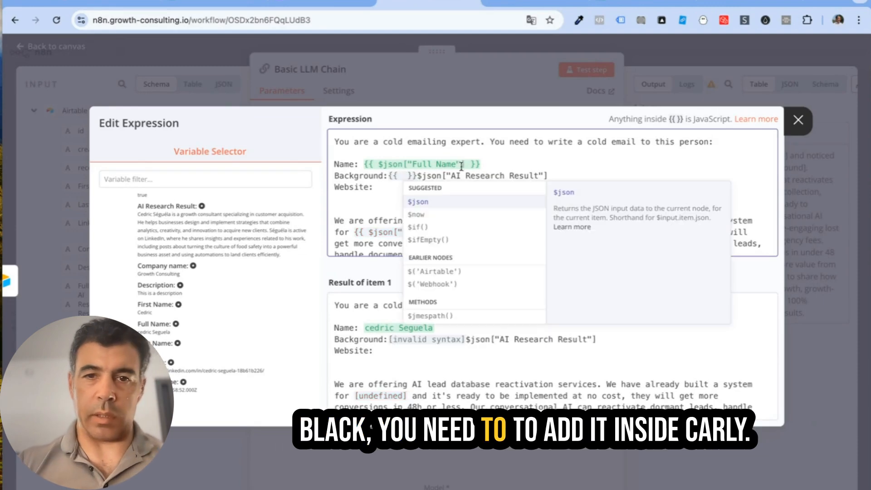
pyautogui.click(203, 206)
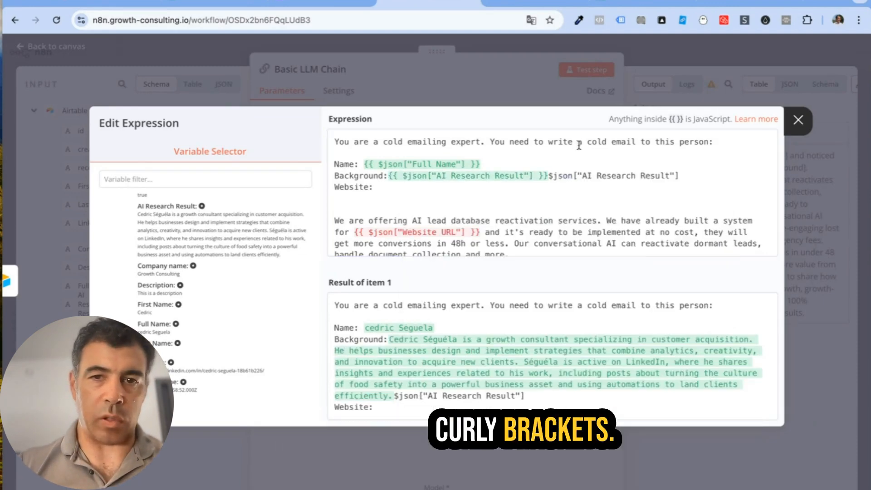
pyautogui.moveTo(549, 177); pyautogui.dragTo(679, 177)
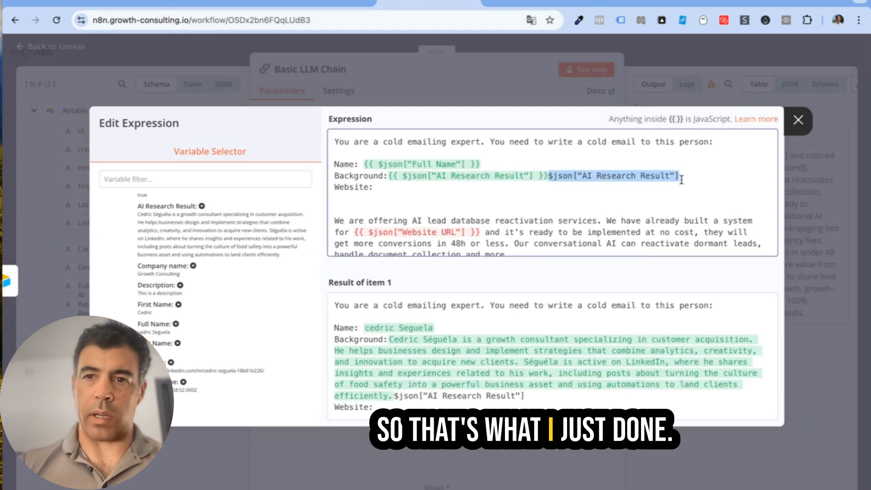
pyautogui.press('BackSpace')
# Step: Remove the Website line from the prompt and test the chain to generate the cold email
pyautogui.click(430, 195)
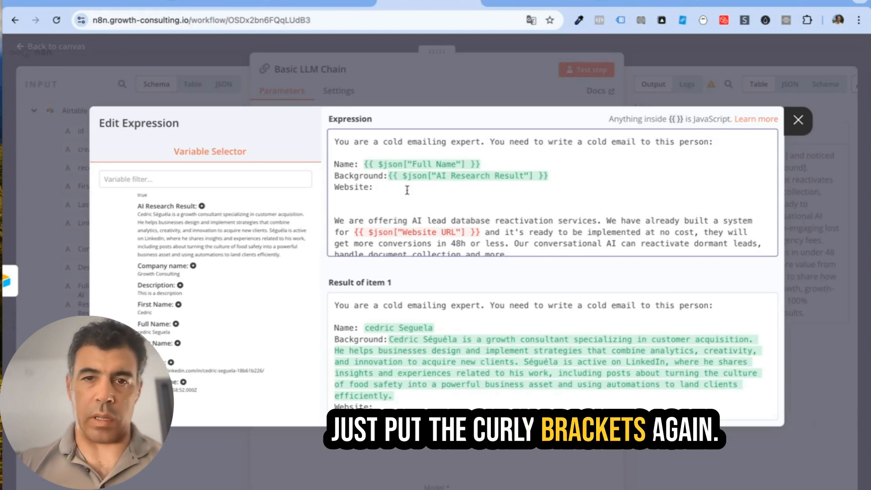
pyautogui.write('{{')
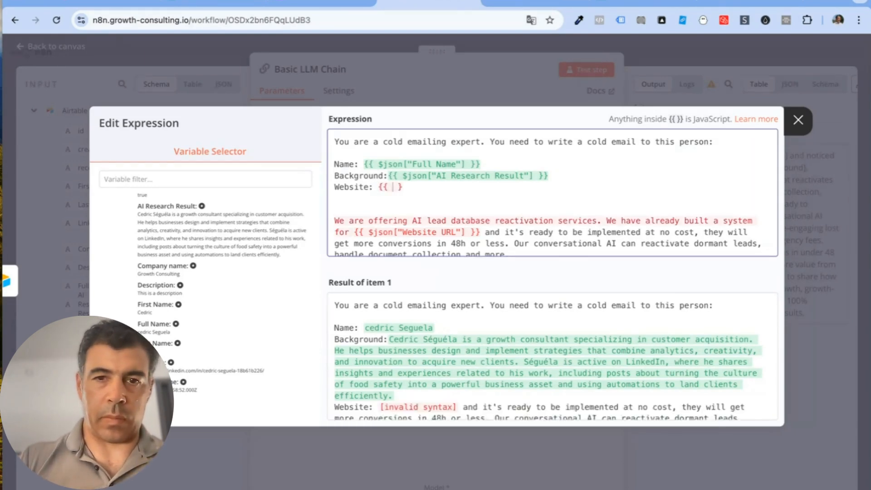
pyautogui.scroll(-3, 219, 331)
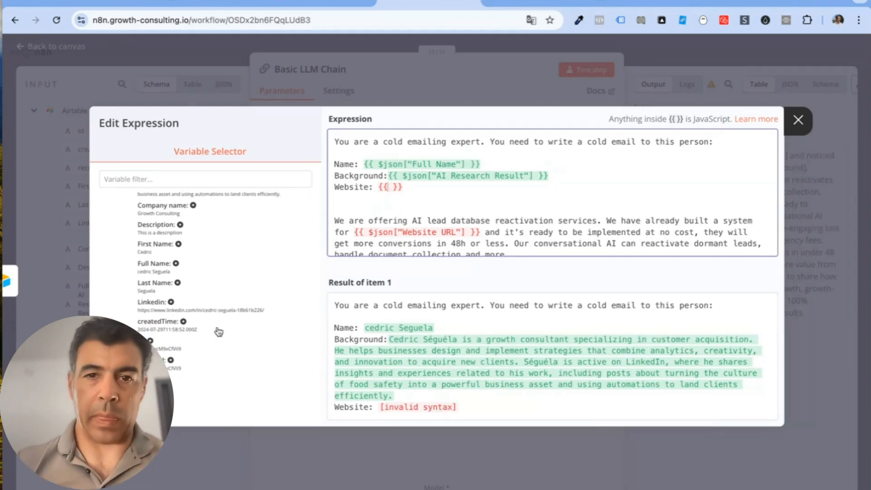
pyautogui.moveTo(447, 186); pyautogui.dragTo(362, 183)
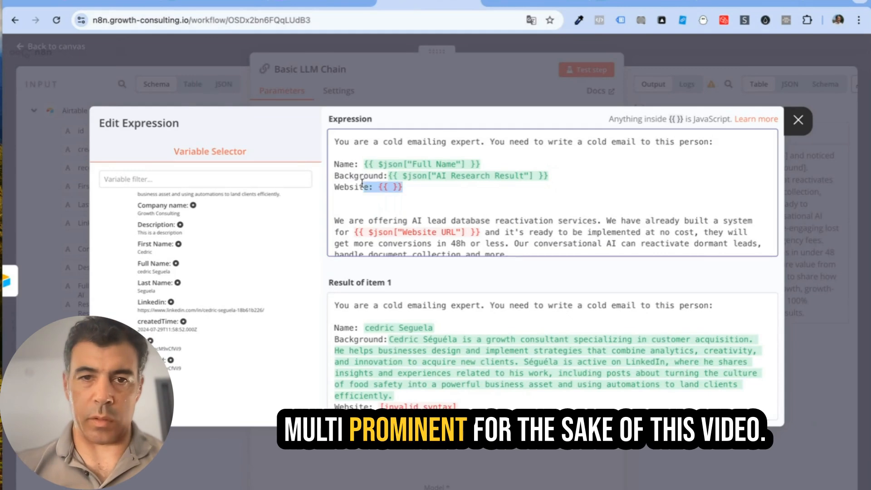
pyautogui.press('BackSpace')
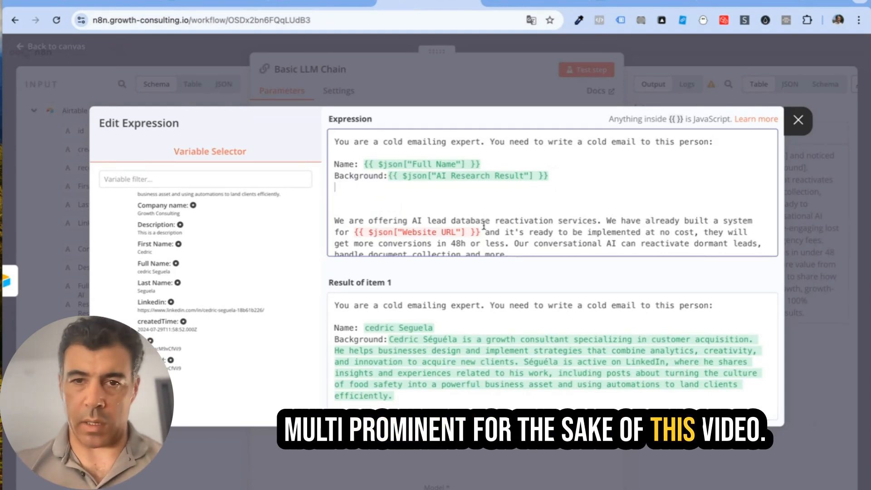
pyautogui.scroll(-1, 485, 214)
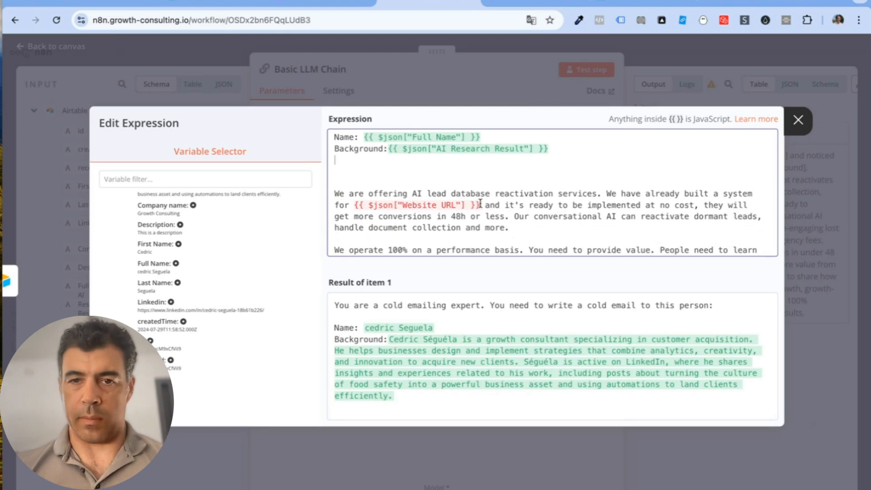
pyautogui.scroll(-5, 480, 204)
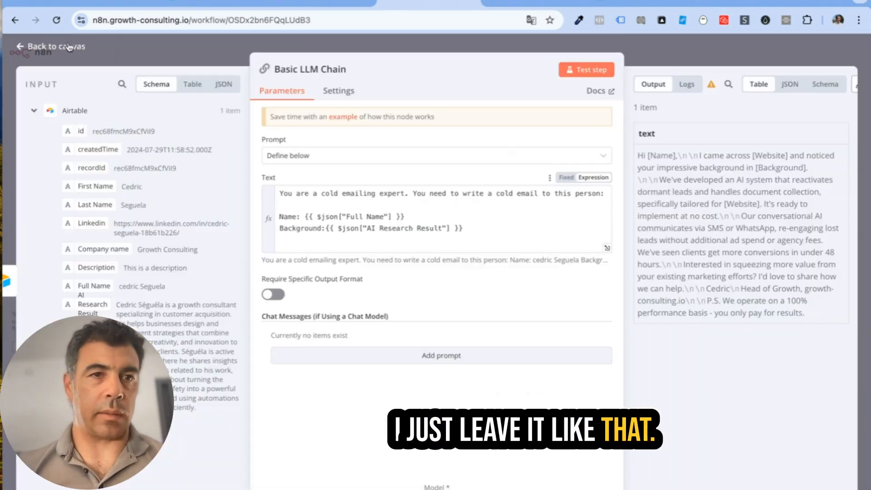
pyautogui.click(142, 73)
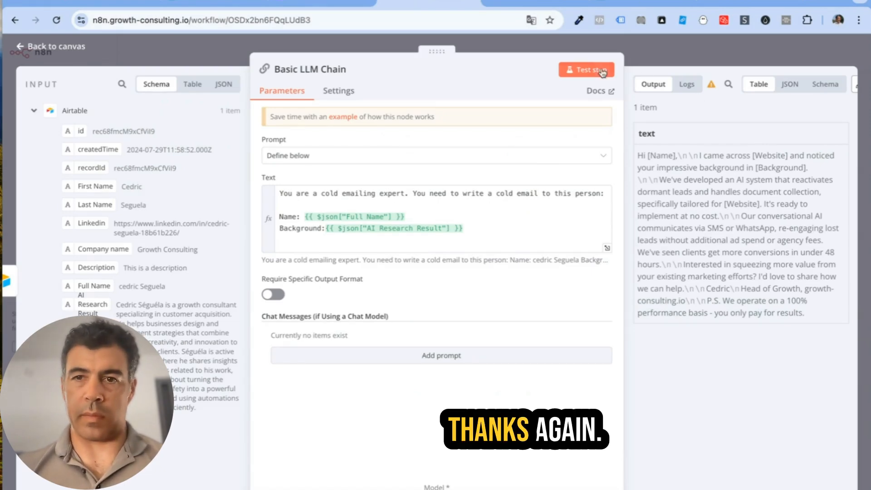
pyautogui.click(573, 69)
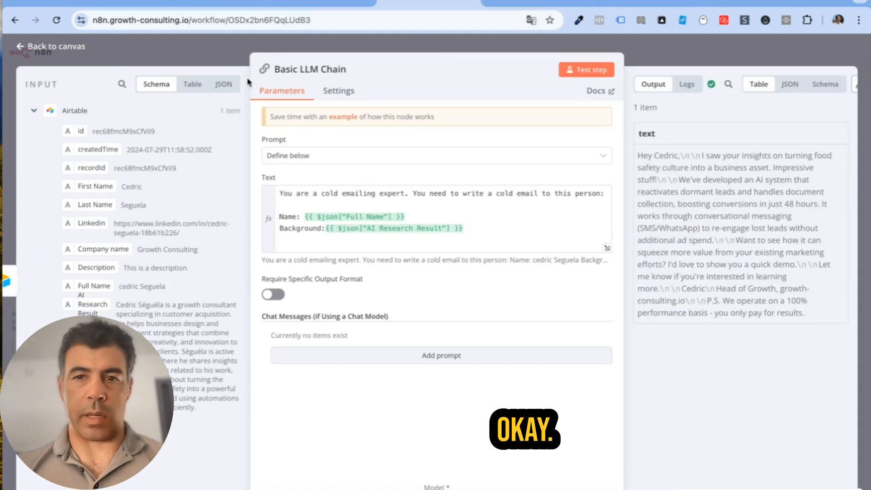
# Step: Add an Airtable Update record node after the Basic LLM Chain using the second access token credential
pyautogui.click(52, 46)
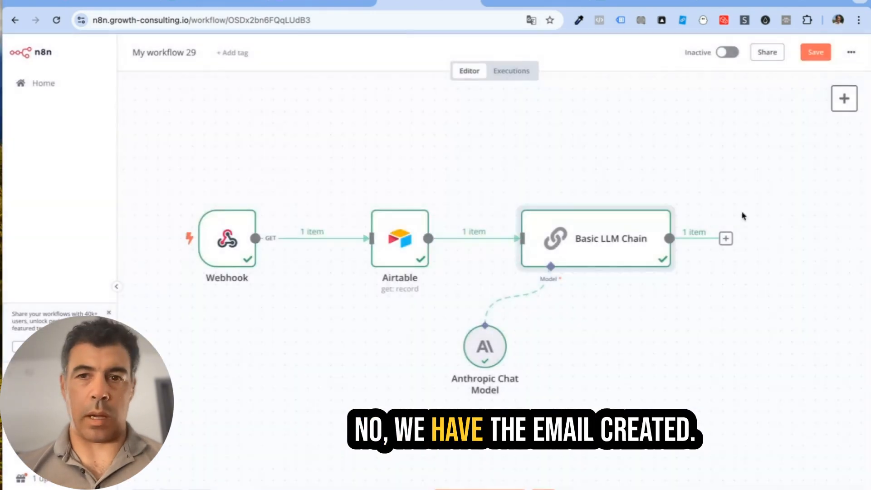
pyautogui.click(725, 239)
pyautogui.write('air')
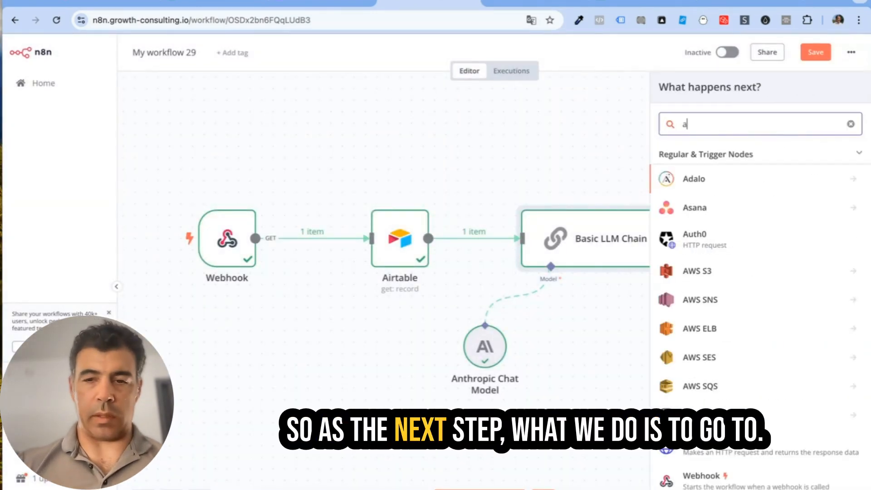
pyautogui.click(753, 183)
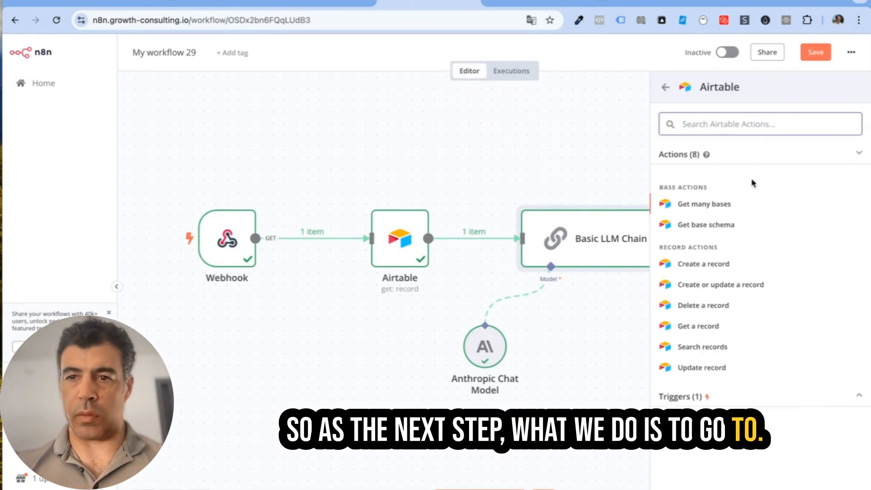
pyautogui.click(713, 367)
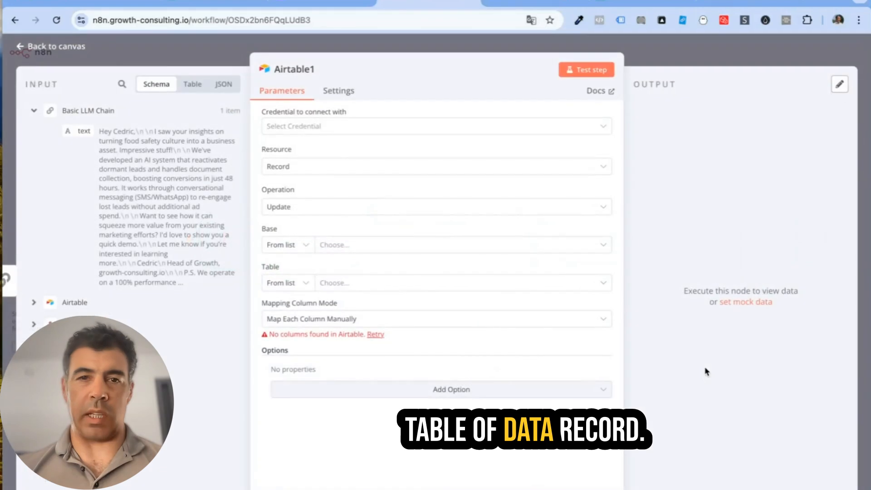
pyautogui.click(327, 125)
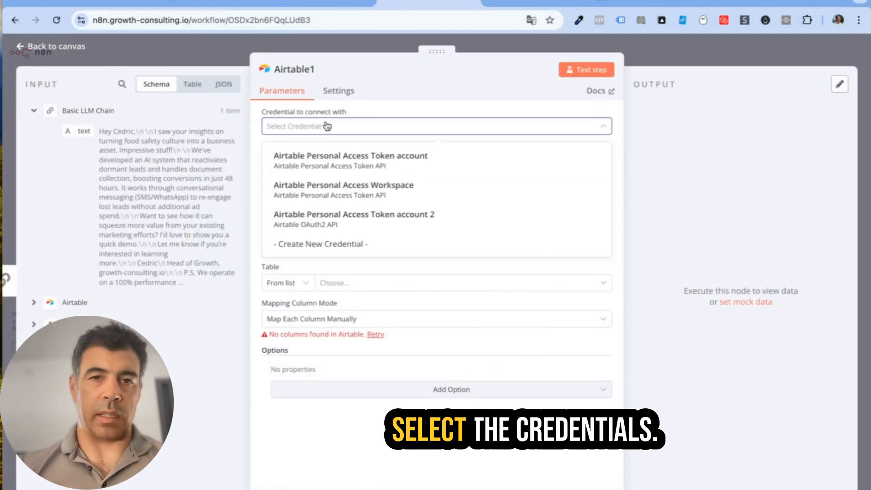
pyautogui.click(343, 220)
# Step: Point the Airtable node at the Lead database V2 base and Table 1
pyautogui.click(371, 244)
pyautogui.write('lead')
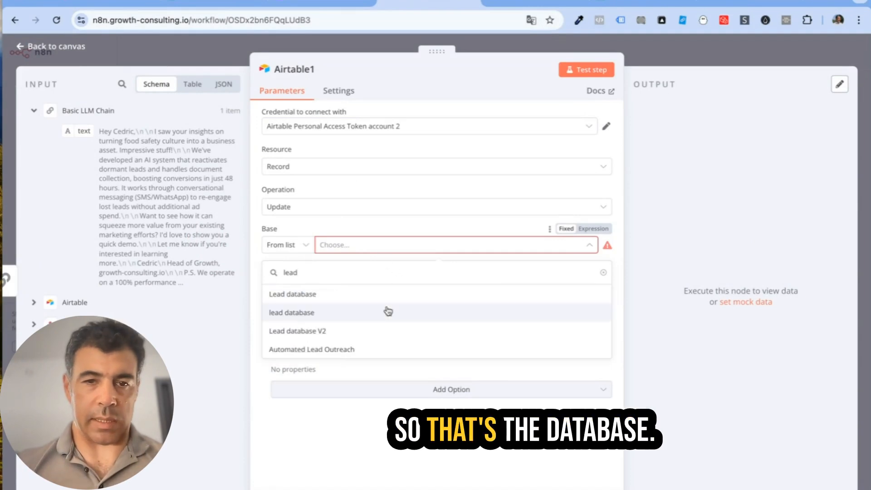
pyautogui.click(372, 335)
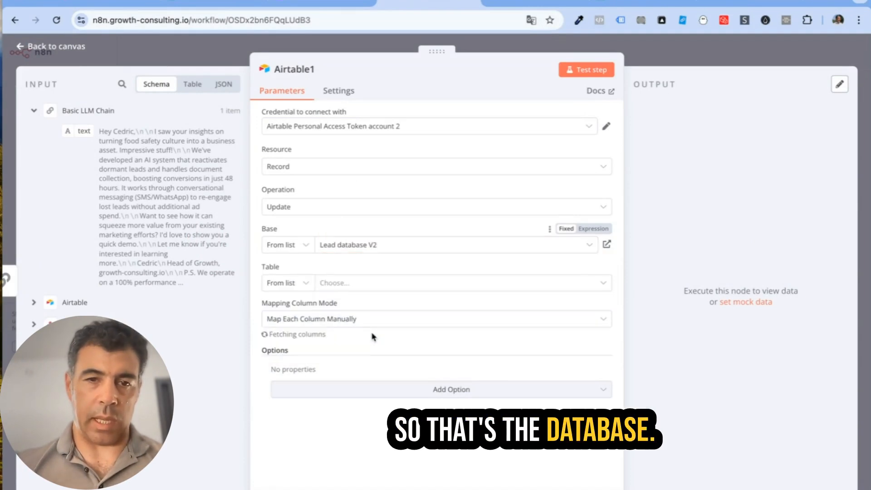
pyautogui.click(346, 285)
pyautogui.click(335, 334)
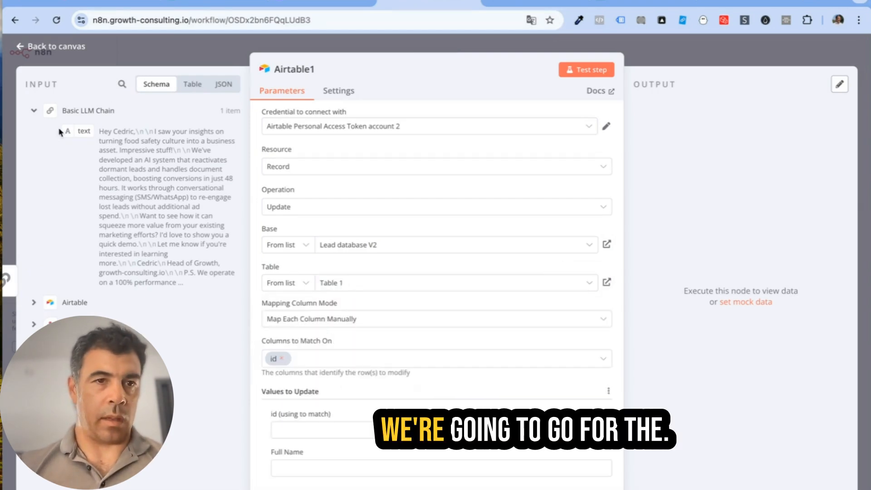
# Step: Map the LLM chain's text output into the AI email result field
pyautogui.click(35, 306)
pyautogui.scroll(-3, 34, 305)
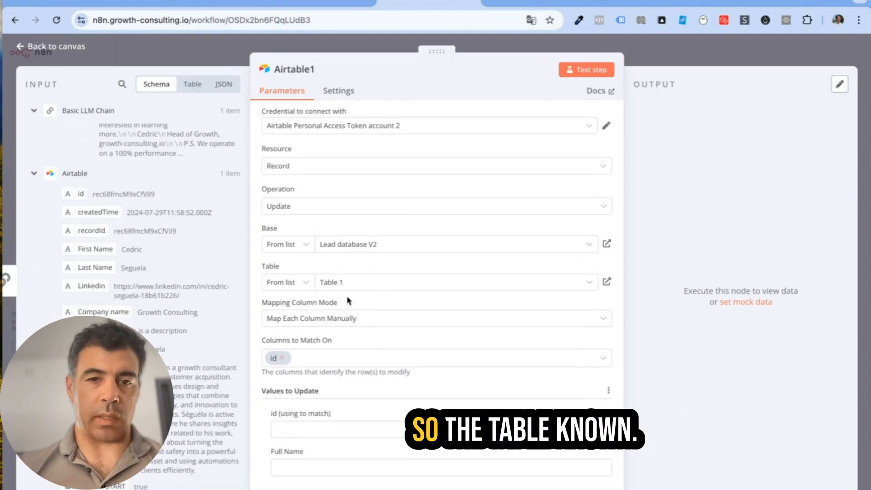
pyautogui.scroll(-3, 322, 227)
pyautogui.moveTo(80, 194); pyautogui.dragTo(324, 344)
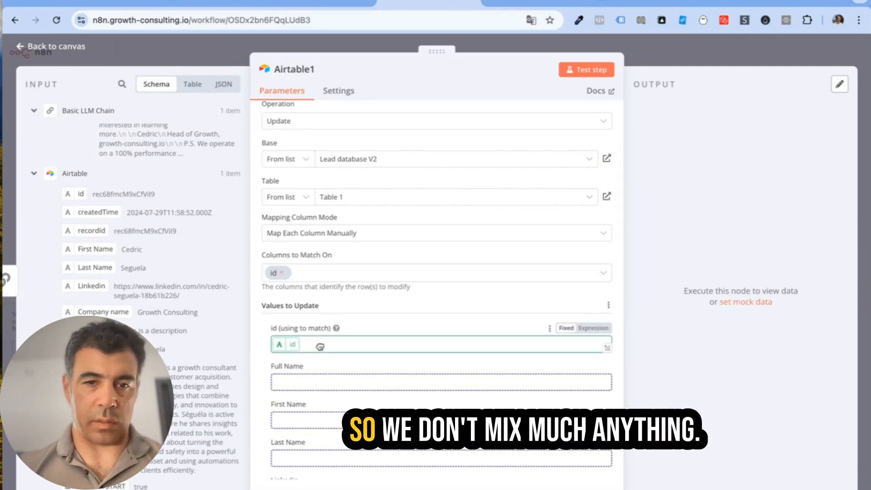
pyautogui.scroll(-8, 260, 363)
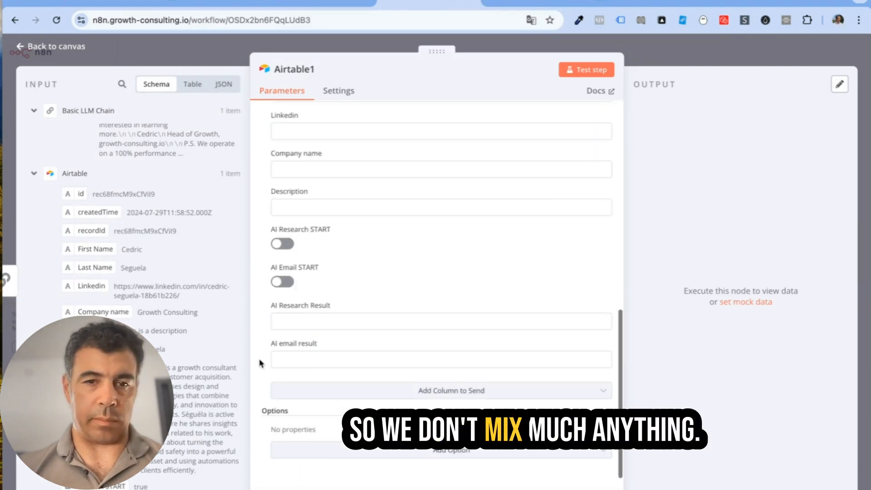
pyautogui.scroll(3, 171, 180)
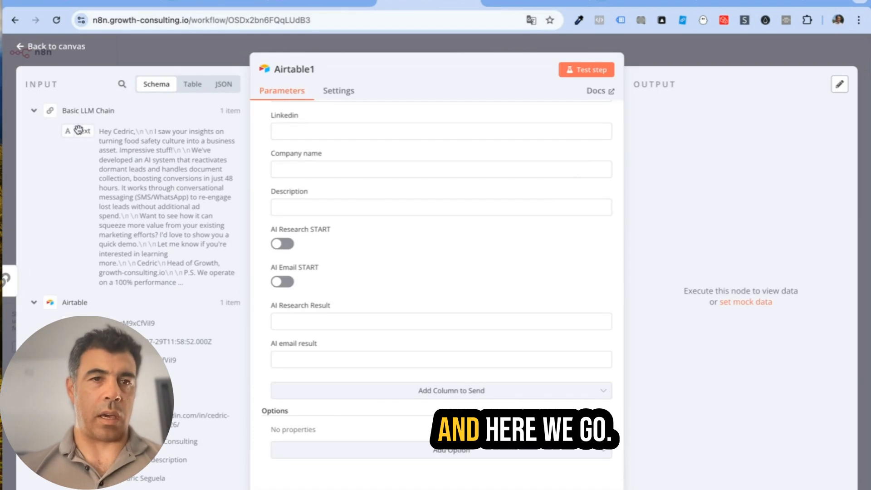
pyautogui.moveTo(81, 127); pyautogui.dragTo(329, 361)
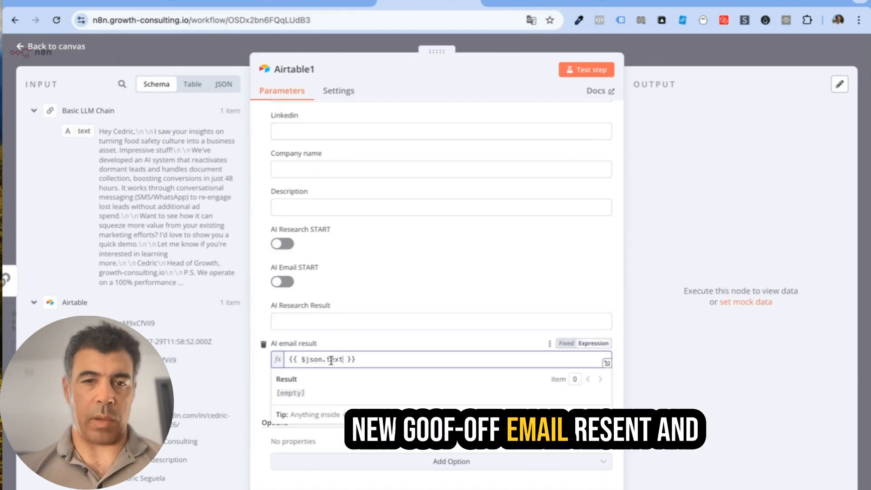
pyautogui.click(259, 379)
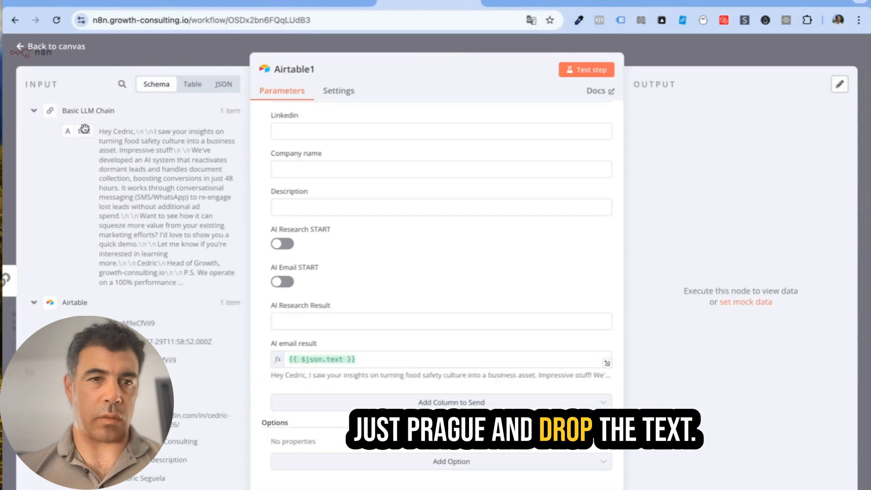
# Step: Test the Airtable update step, then set the workflow Active
pyautogui.click(595, 71)
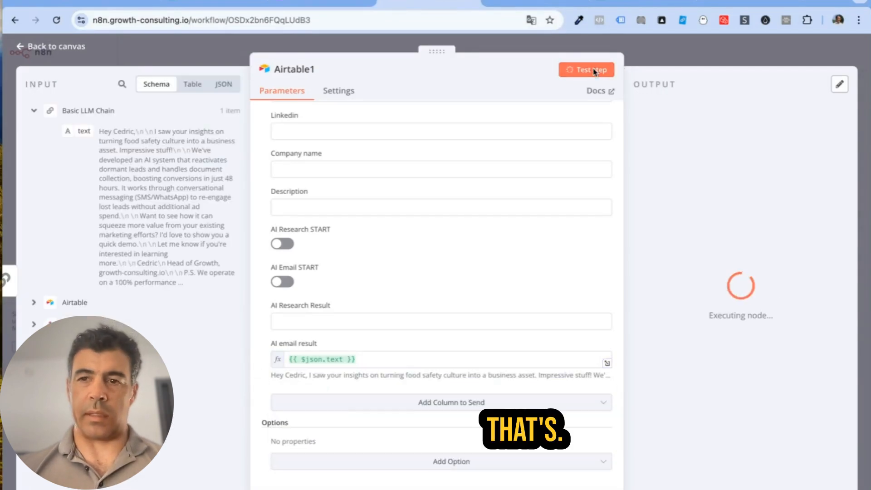
pyautogui.click(820, 52)
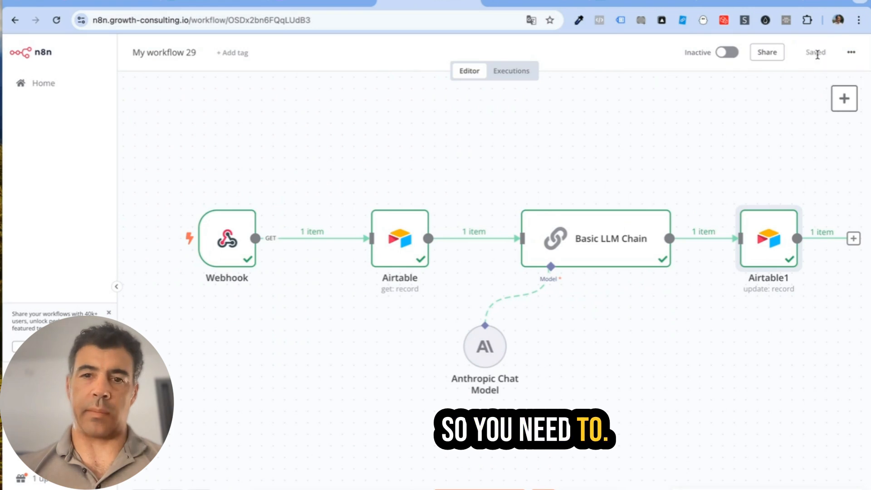
pyautogui.hscroll(2, 621, 158)
pyautogui.click(724, 53)
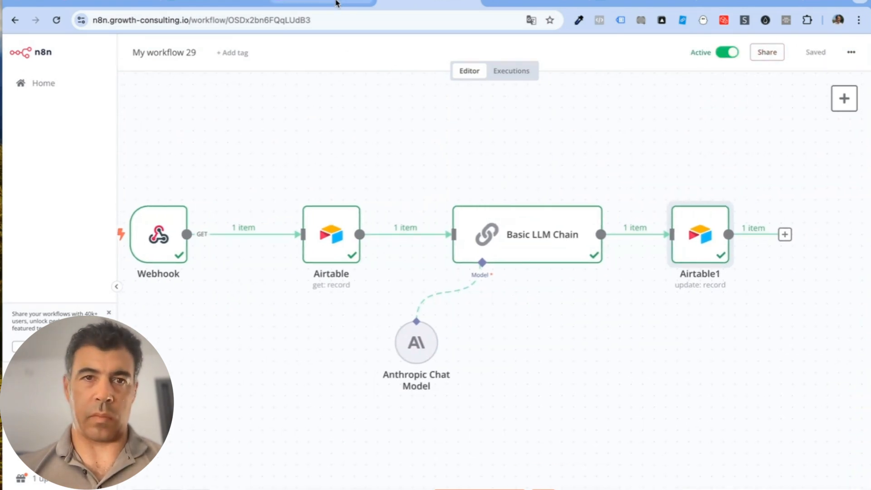
pyautogui.click(322, 5)
# Step: Leave the automation off ('I'll do this later') and read the lead's generated cold email in AI email result
pyautogui.click(153, 51)
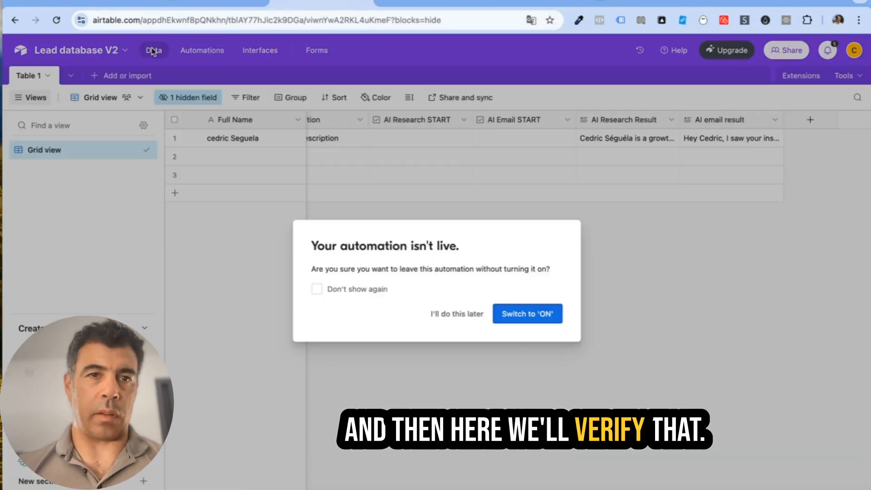
pyautogui.click(470, 315)
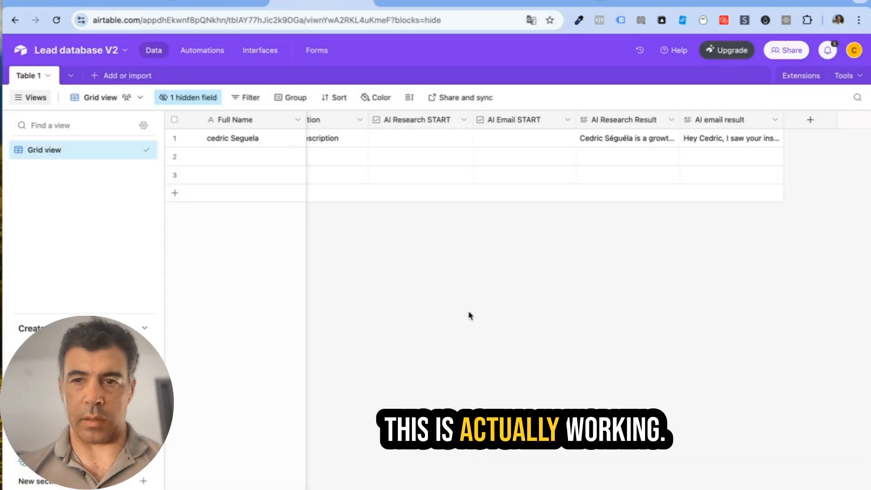
pyautogui.click(776, 138)
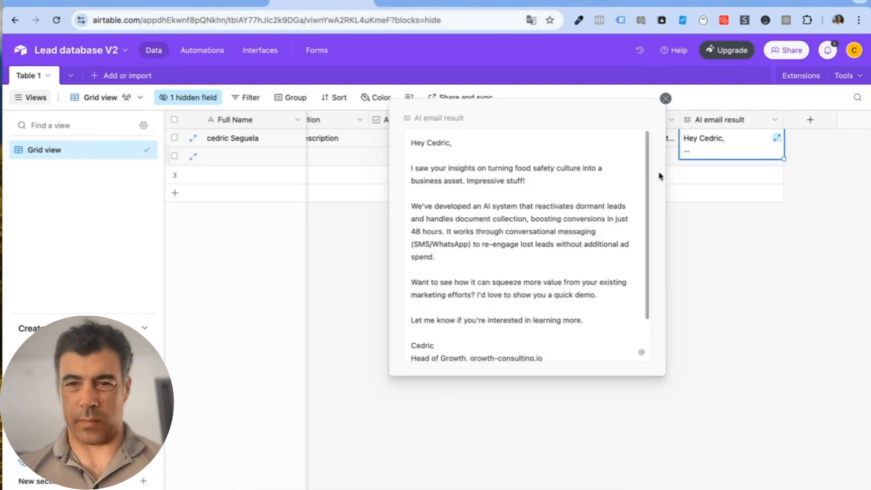
pyautogui.click(666, 99)
pyautogui.click(742, 327)
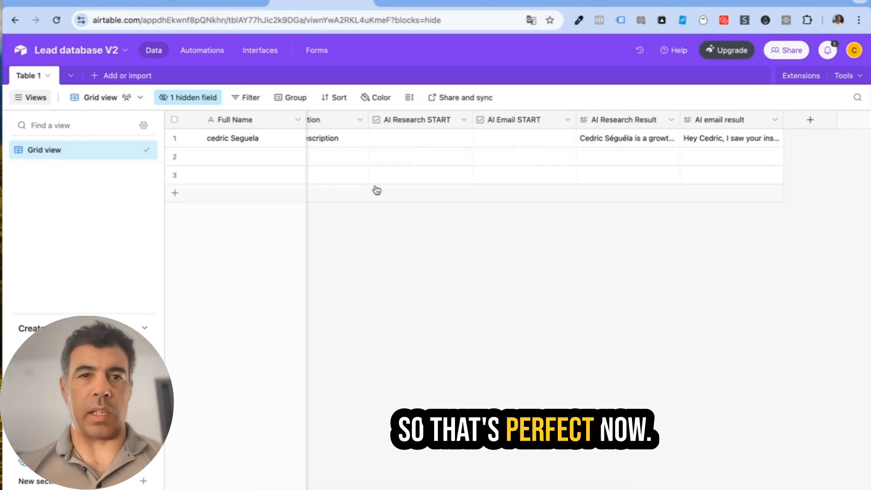
# Step: In Automation 2, delete '-test' from the webhookURL so it calls the production webhook
pyautogui.click(205, 49)
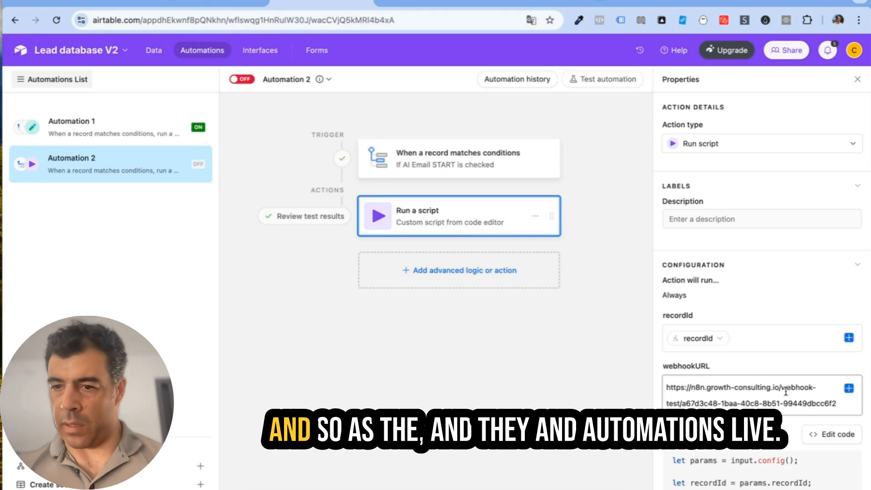
pyautogui.moveTo(679, 402); pyautogui.dragTo(813, 385)
pyautogui.press('BackSpace')
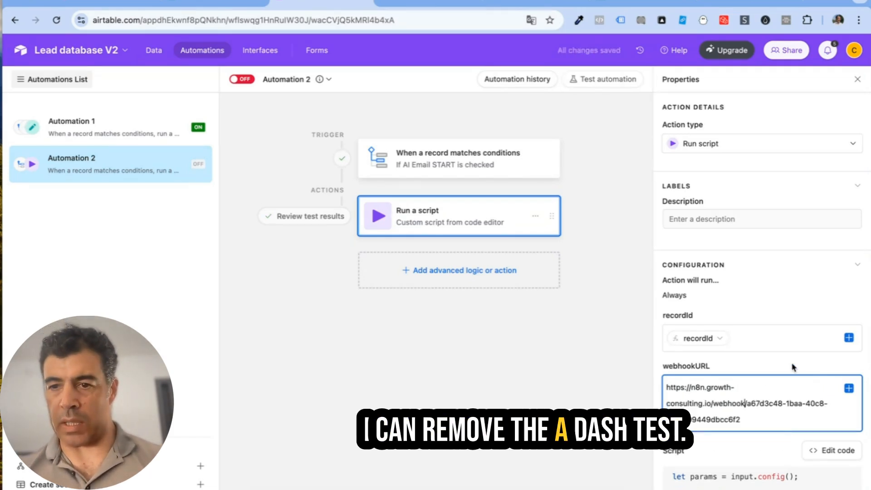
pyautogui.click(799, 300)
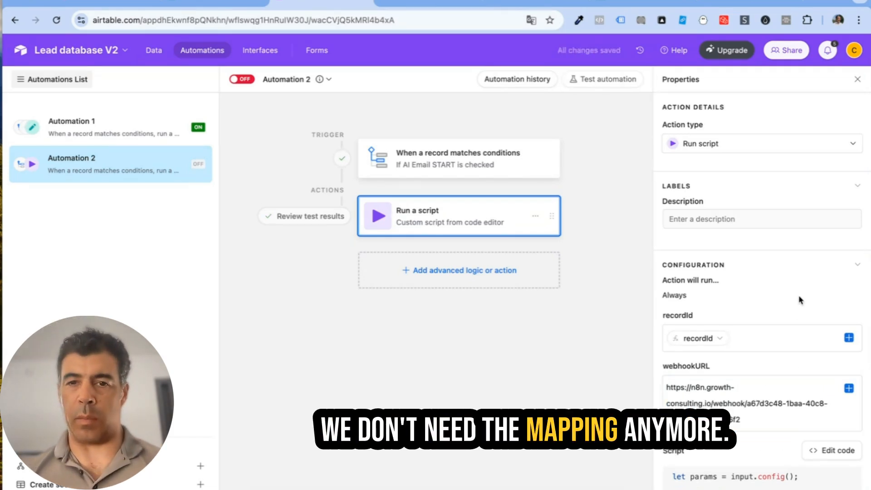
# Step: Add an Update record action on Table 1 targeting the trigger's recordId
pyautogui.click(446, 272)
pyautogui.scroll(-3, 446, 362)
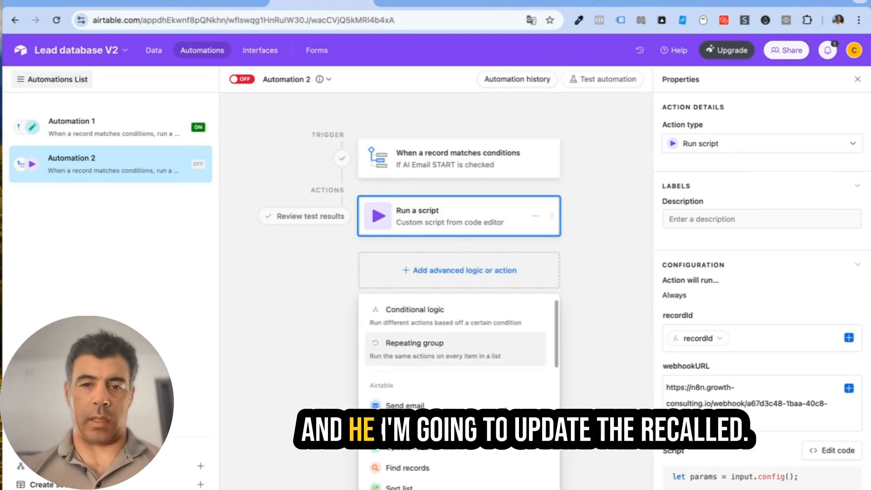
pyautogui.click(447, 380)
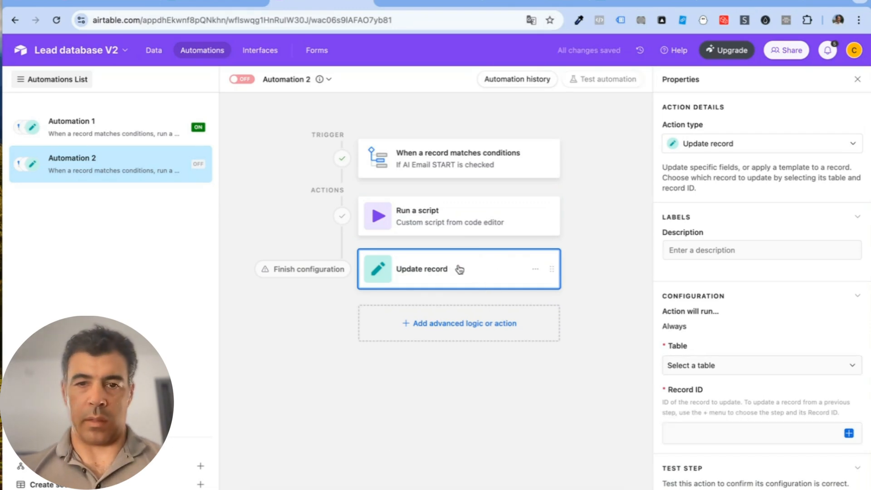
pyautogui.scroll(-1, 725, 294)
pyautogui.click(719, 320)
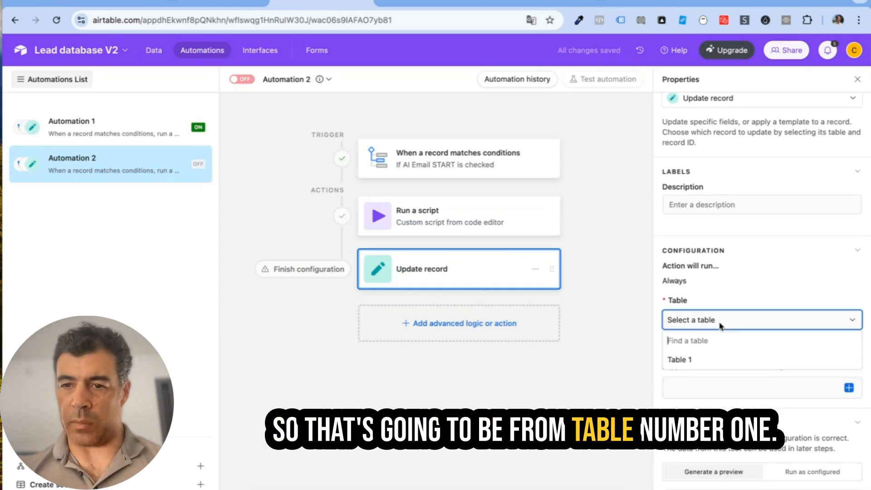
pyautogui.click(739, 359)
pyautogui.click(743, 389)
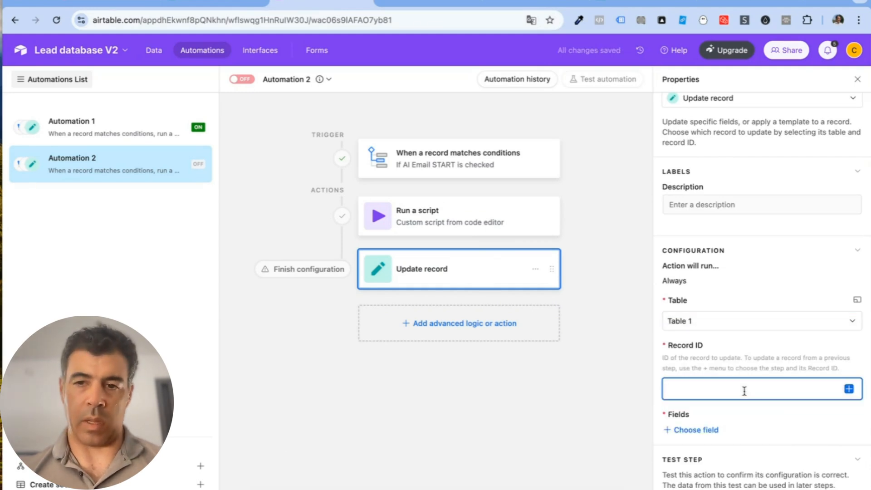
pyautogui.write('recir')
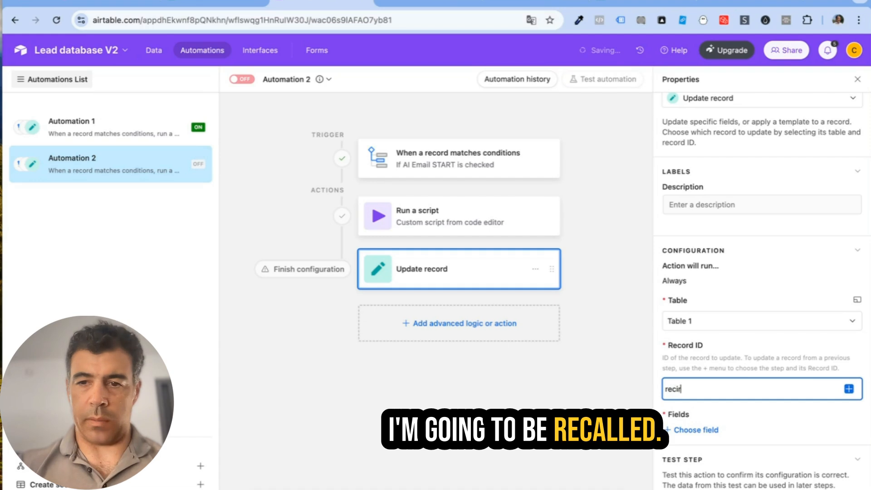
pyautogui.write('d')
pyautogui.press('BackSpace')
pyautogui.press('BackSpace')
pyautogui.press('BackSpace')
pyautogui.press('BackSpace')
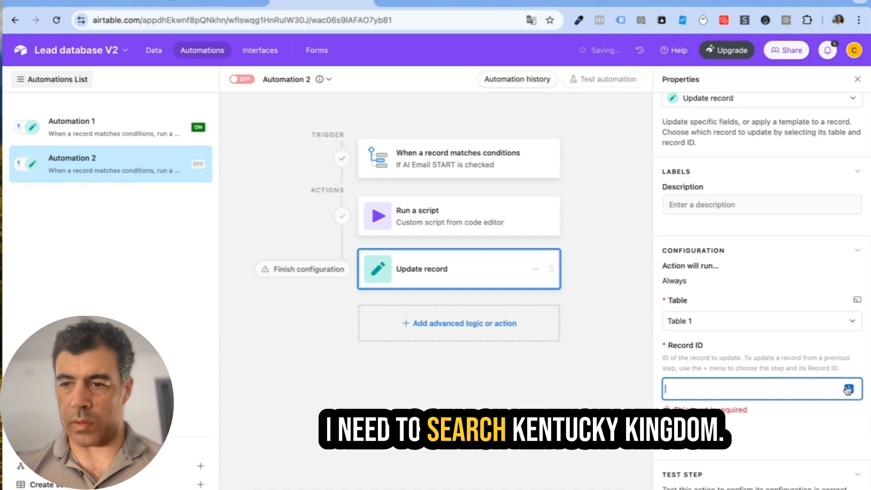
pyautogui.click(851, 389)
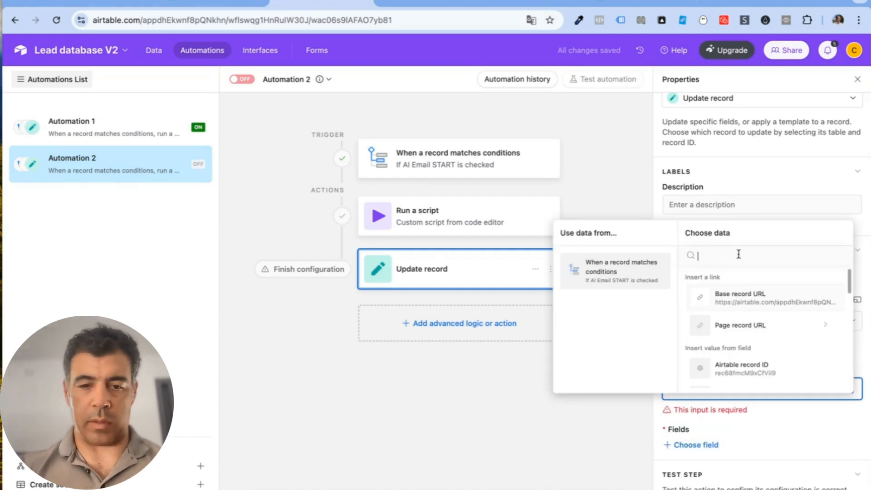
pyautogui.write('record')
pyautogui.click(774, 302)
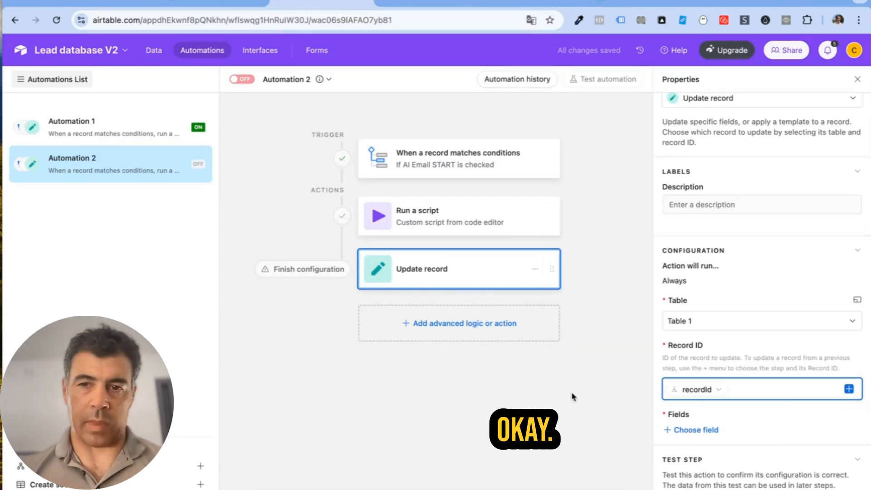
# Step: Set the action to clear AI Email START, and turn Automation 2 on
pyautogui.scroll(-1, 791, 409)
pyautogui.click(700, 392)
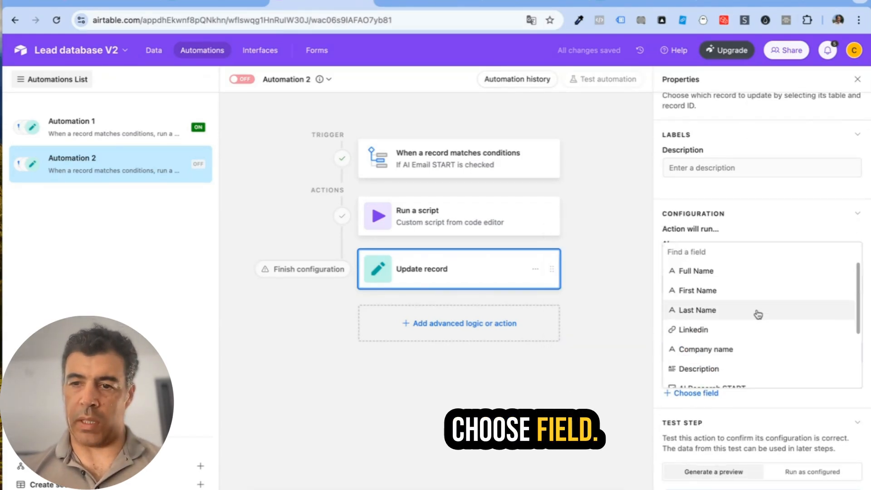
pyautogui.scroll(-3, 755, 313)
pyautogui.click(738, 320)
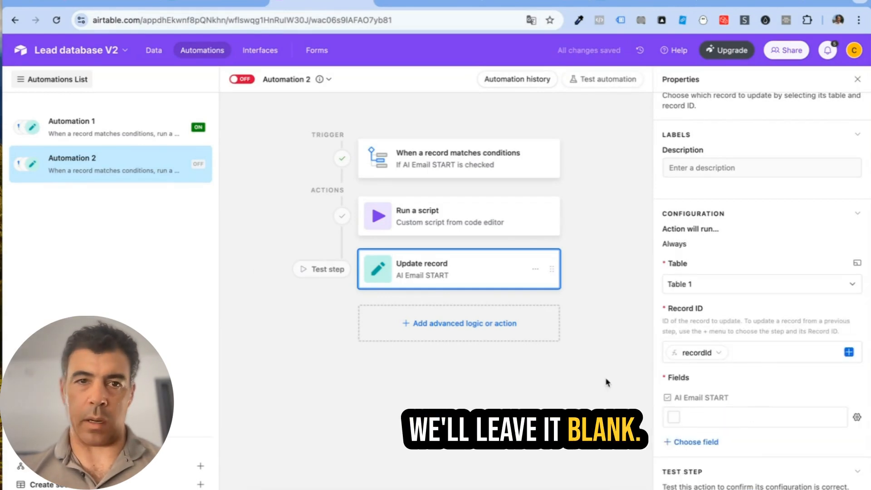
pyautogui.click(243, 79)
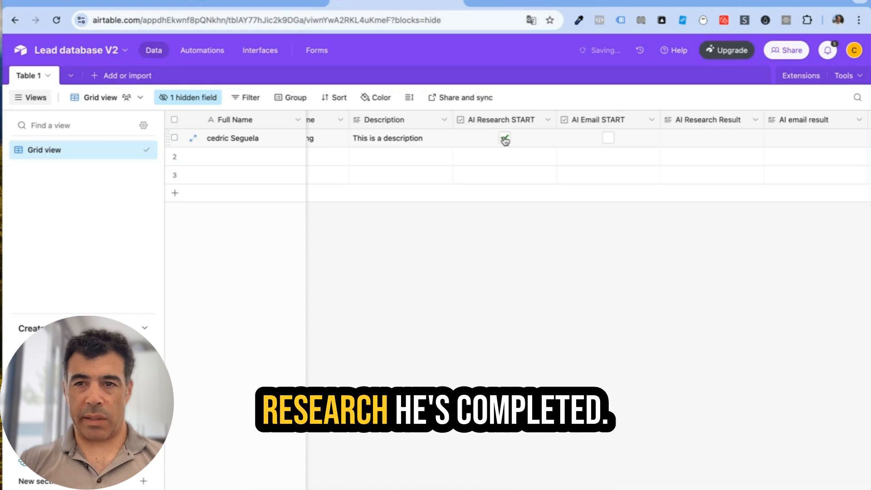
# Step: Tick AI Research START, then AI Email START, and read the newly generated cold email
pyautogui.click(506, 139)
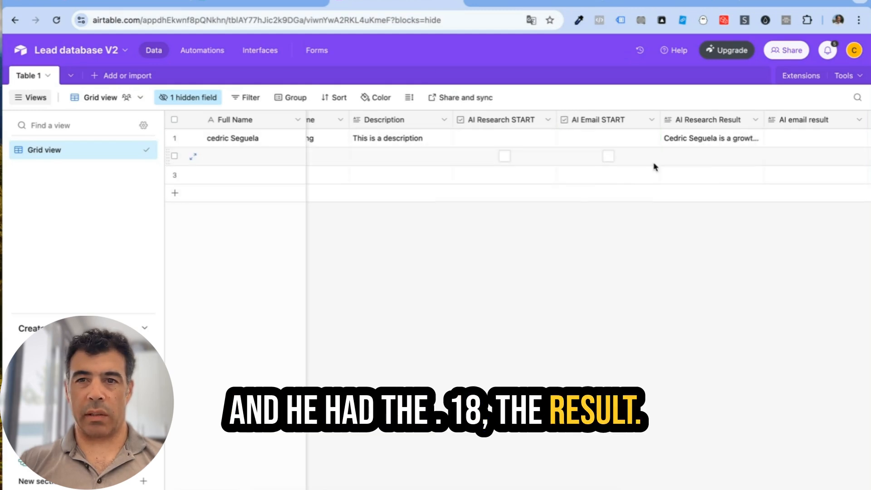
pyautogui.click(610, 139)
pyautogui.hscroll(5, 663, 225)
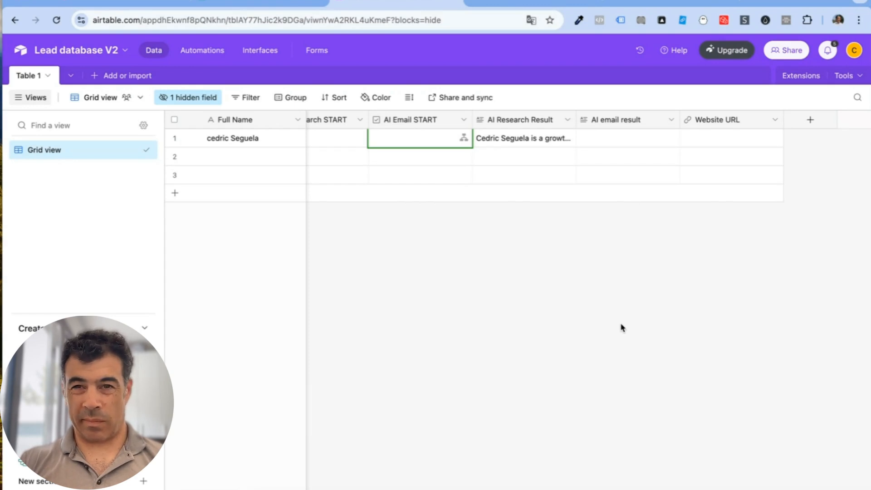
pyautogui.click(618, 143)
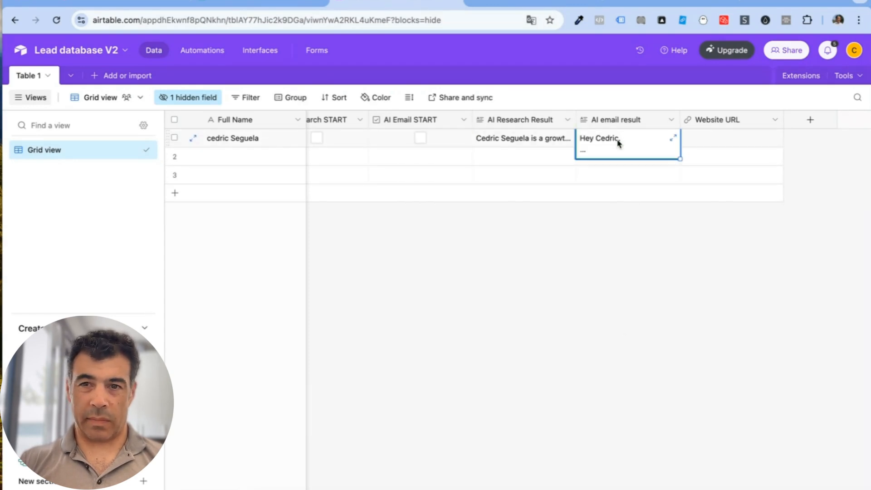
pyautogui.click(673, 138)
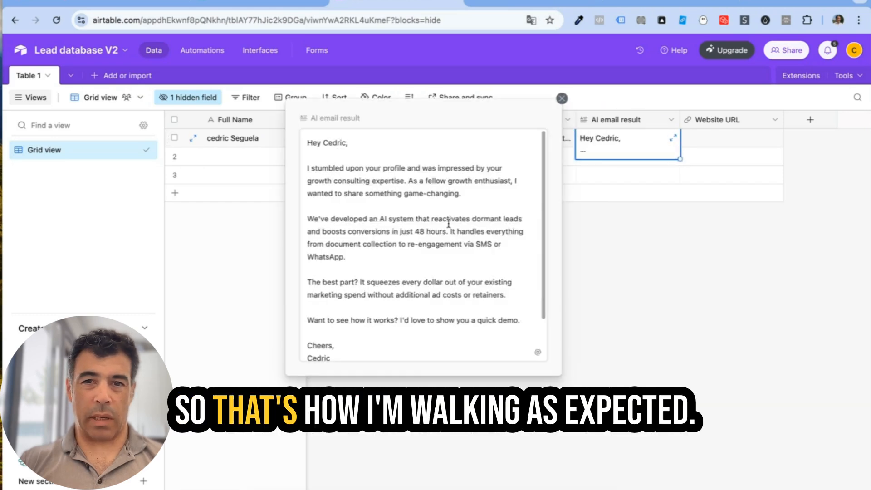
pyautogui.scroll(-2, 448, 223)
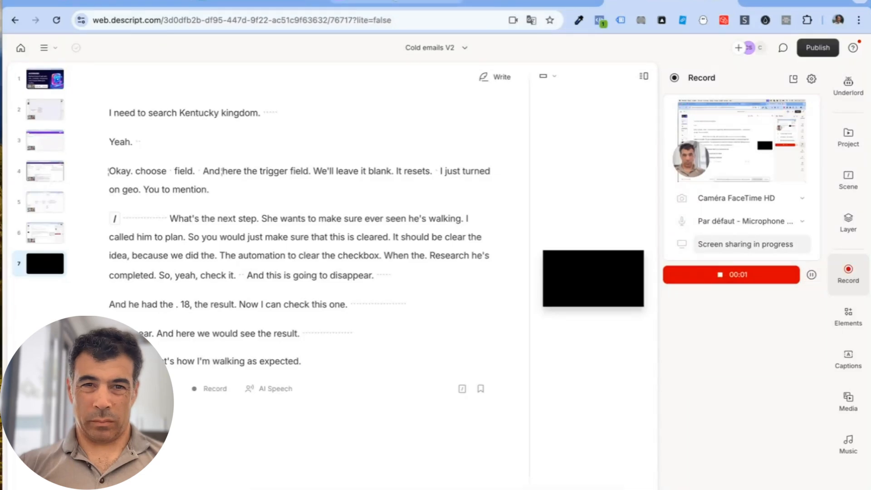
# Step: Close the script editor, check that Automation 3 triggers on Export, and return to the Table 1 grid
pyautogui.click(394, 4)
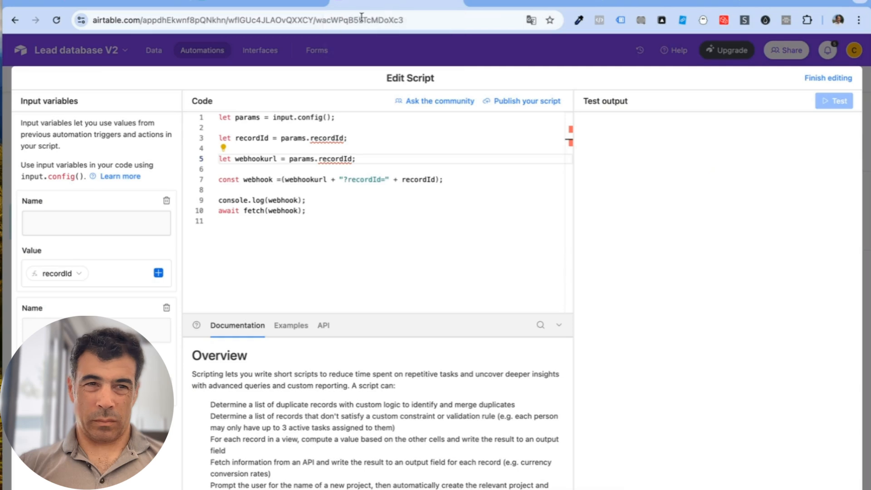
pyautogui.click(163, 53)
pyautogui.click(154, 51)
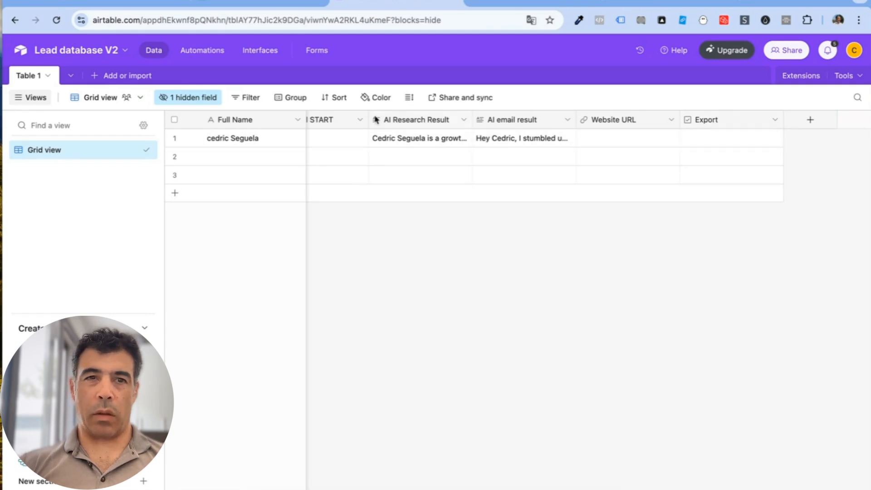
pyautogui.click(219, 57)
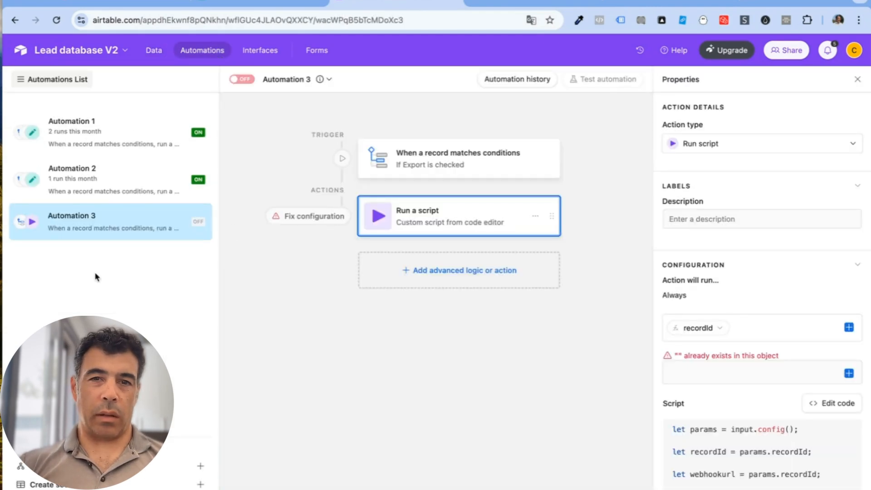
pyautogui.click(448, 157)
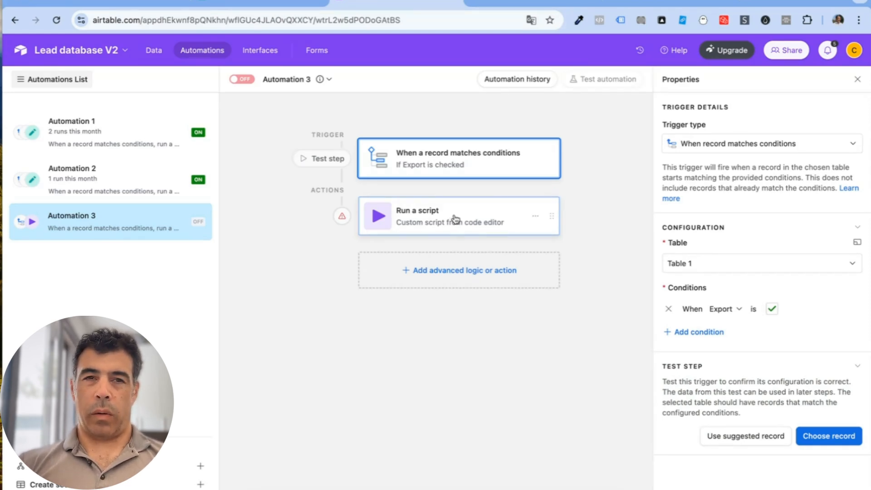
pyautogui.click(154, 51)
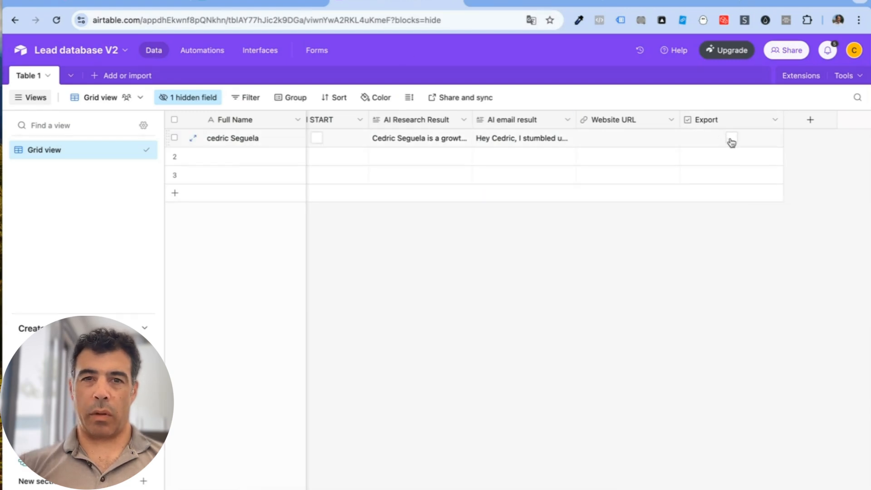
# Step: Scroll the lead's grid across the AI result and Export columns, then switch to the n8n workflows list
pyautogui.click(202, 50)
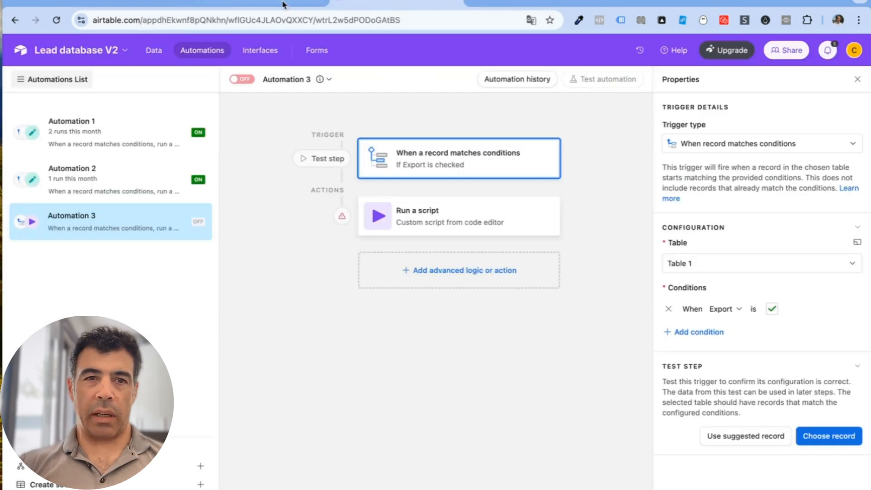
pyautogui.click(157, 52)
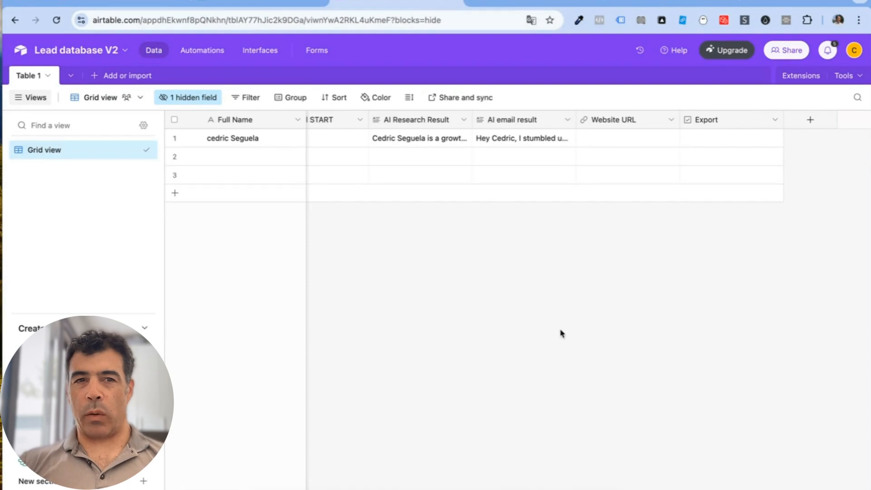
pyautogui.hscroll(-5, 359, 156)
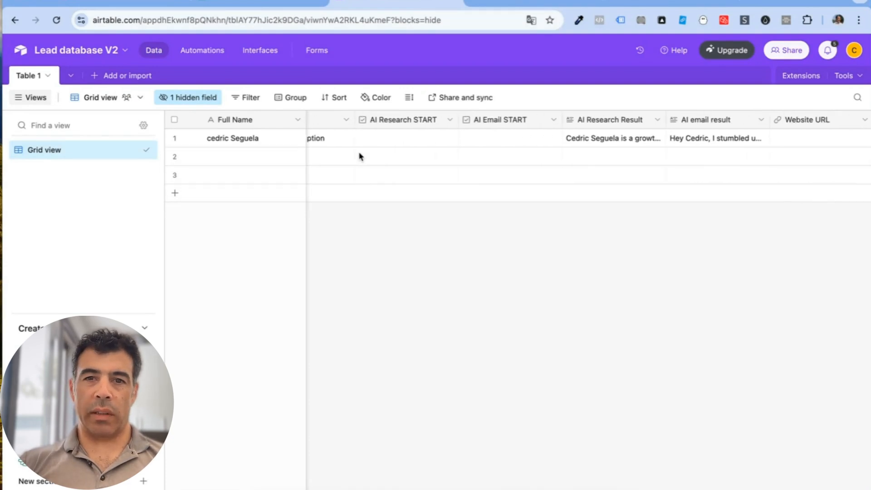
pyautogui.hscroll(-3, 360, 157)
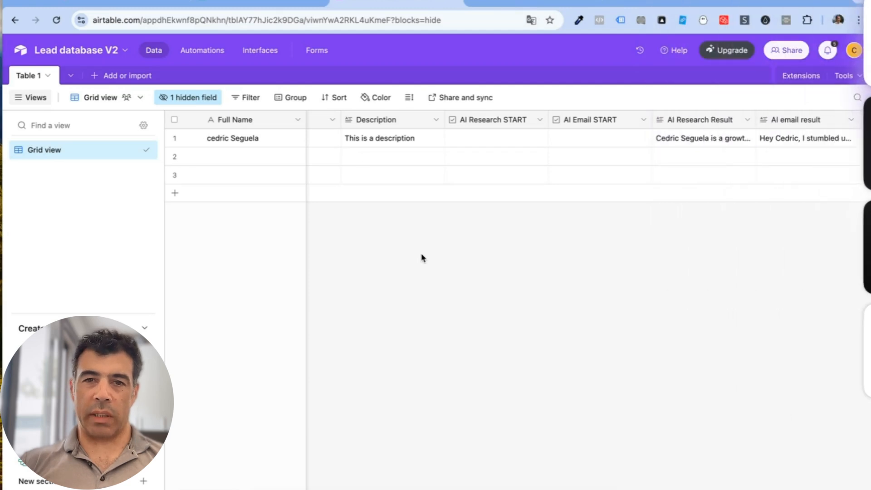
pyautogui.hscroll(3, 423, 258)
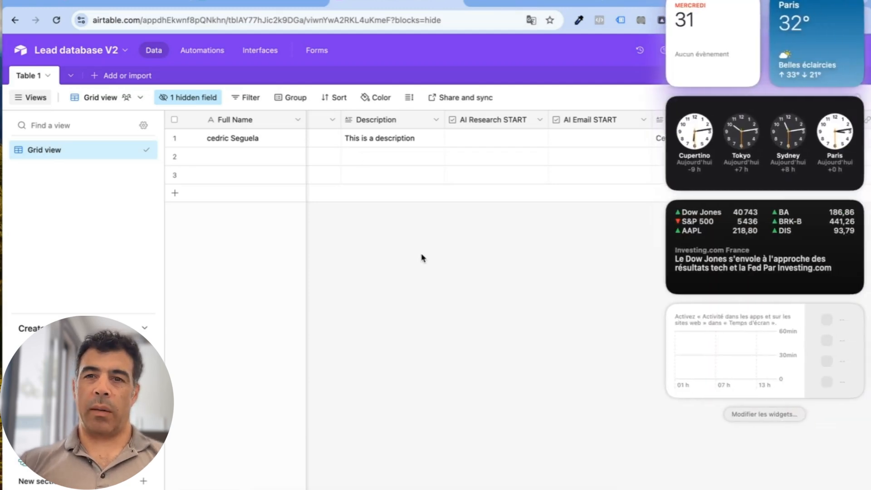
pyautogui.hscroll(-3, 422, 258)
pyautogui.hscroll(5, 422, 258)
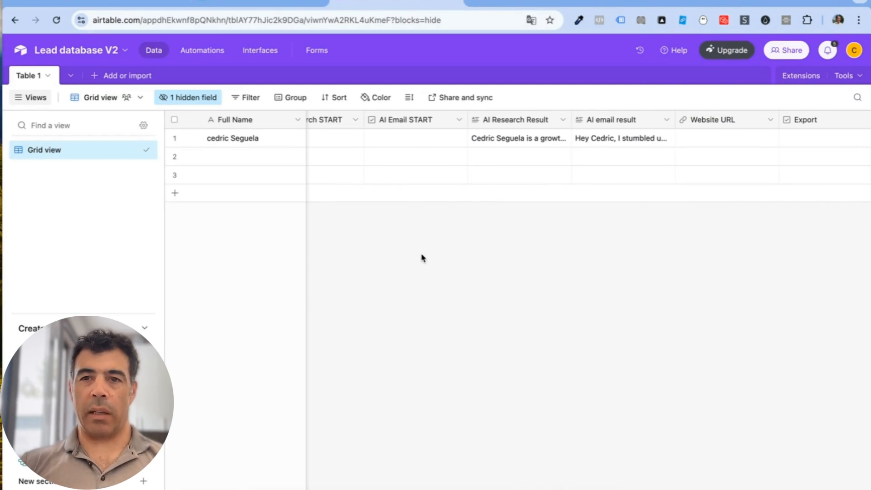
pyautogui.hscroll(2, 422, 257)
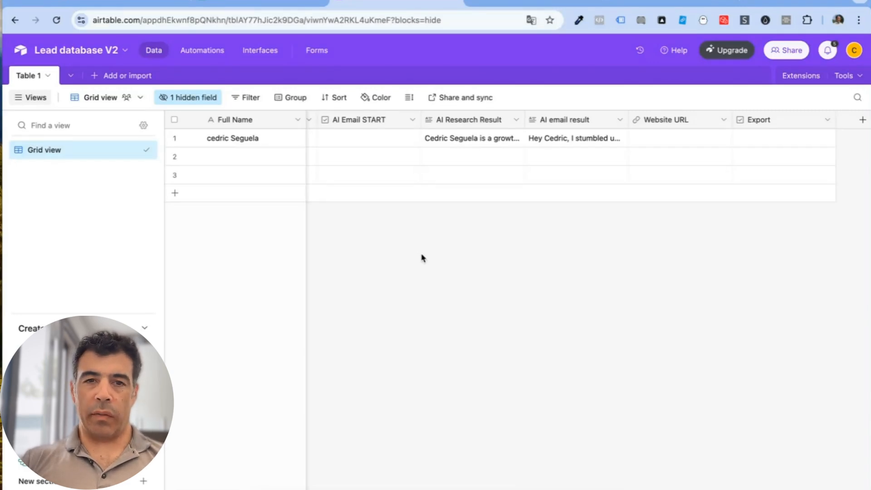
pyautogui.hscroll(2, 422, 258)
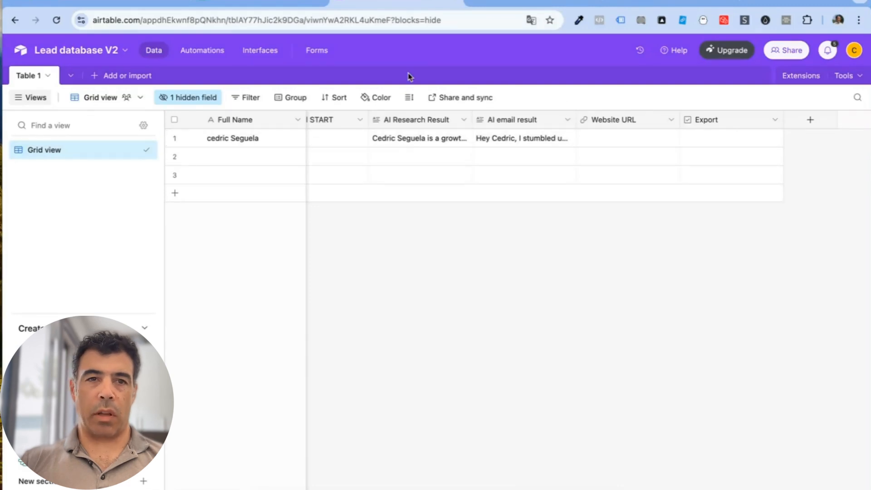
pyautogui.click(209, 51)
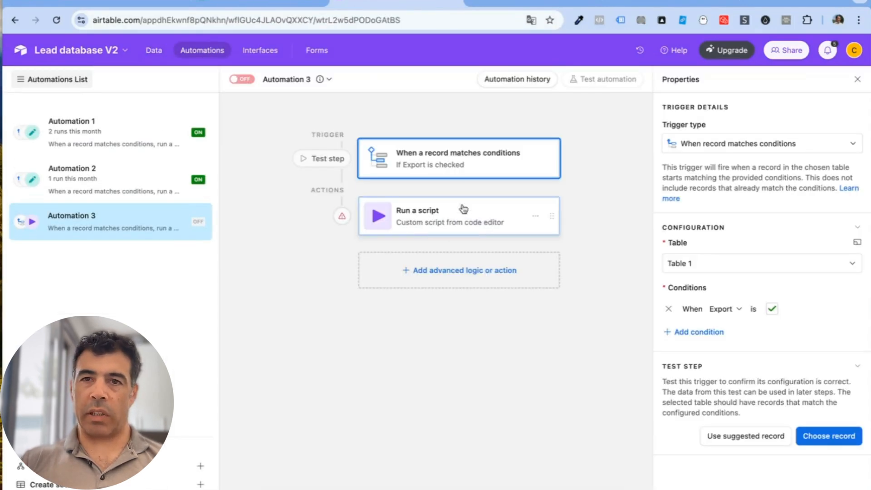
pyautogui.click(515, 4)
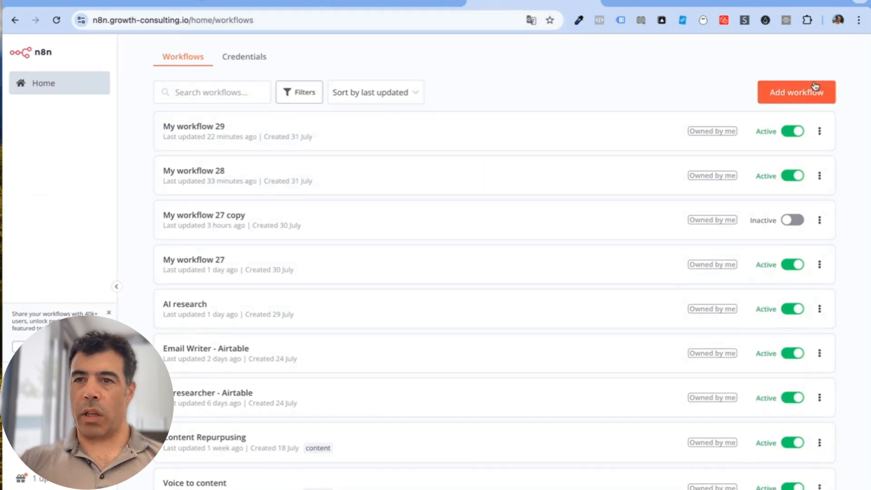
# Step: Open My workflow 29 from the n8n workflows list
pyautogui.click(402, 2)
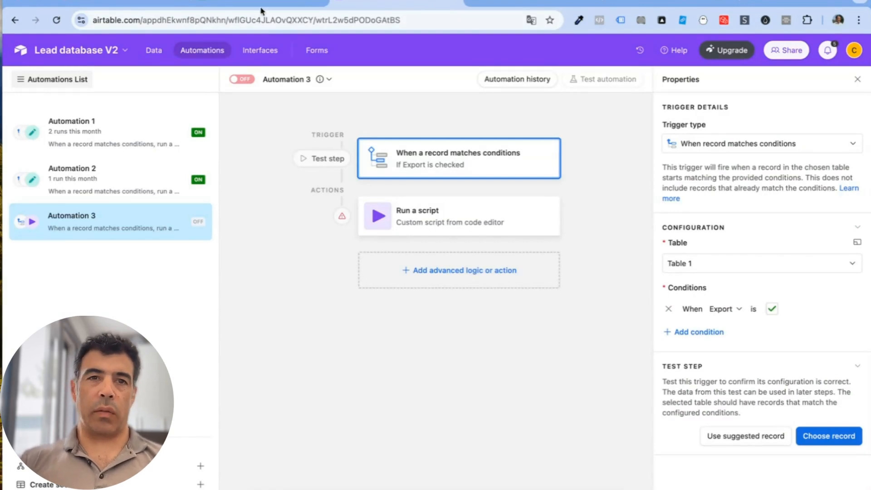
pyautogui.click(536, 1)
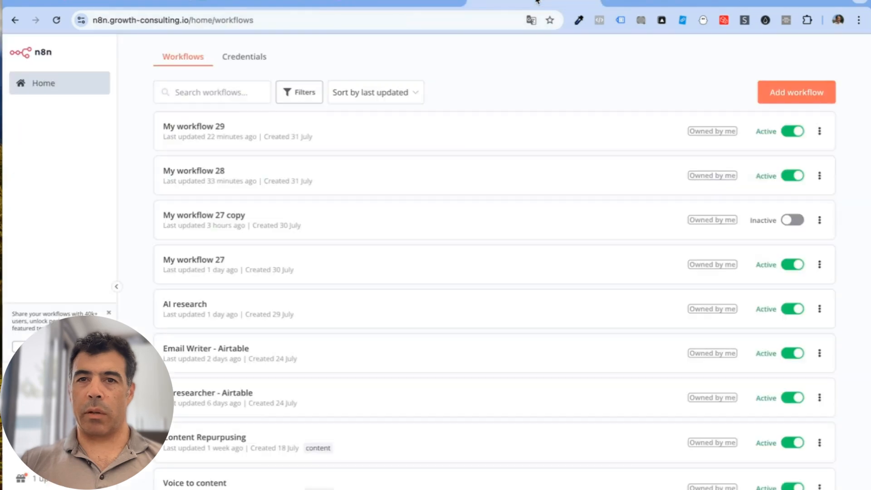
pyautogui.click(197, 132)
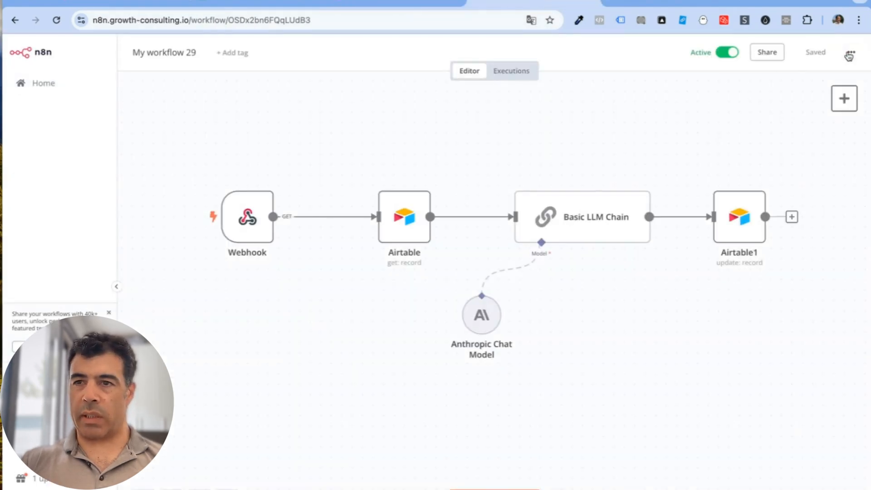
# Step: Start Import from File, search Downloads for 'json', then cancel without picking a file
pyautogui.click(851, 54)
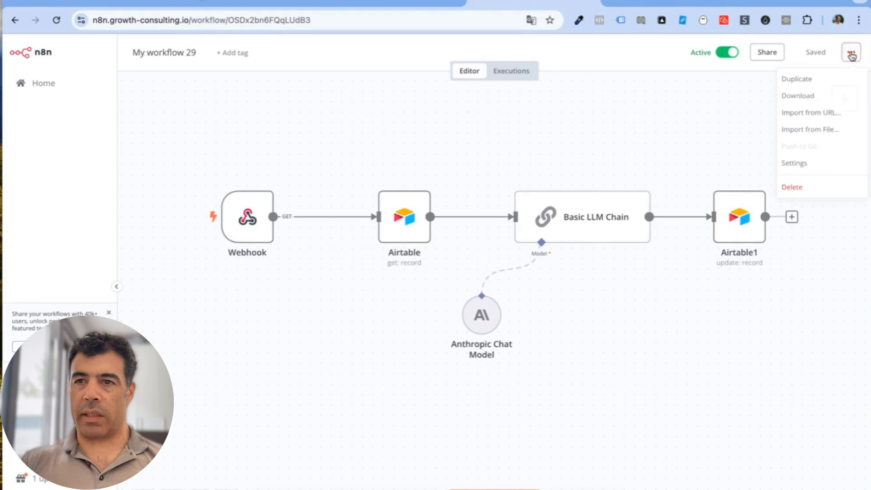
pyautogui.click(799, 133)
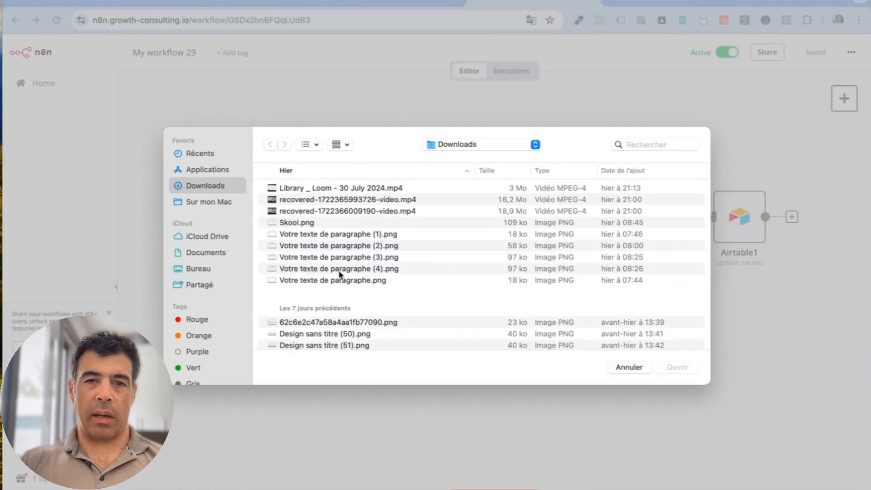
pyautogui.scroll(-5, 426, 250)
pyautogui.scroll(5, 426, 251)
pyautogui.click(635, 144)
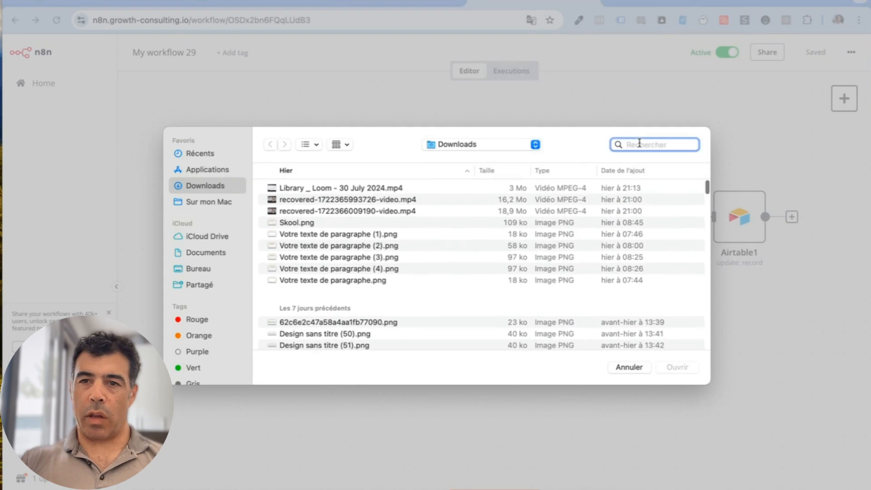
pyautogui.write('json')
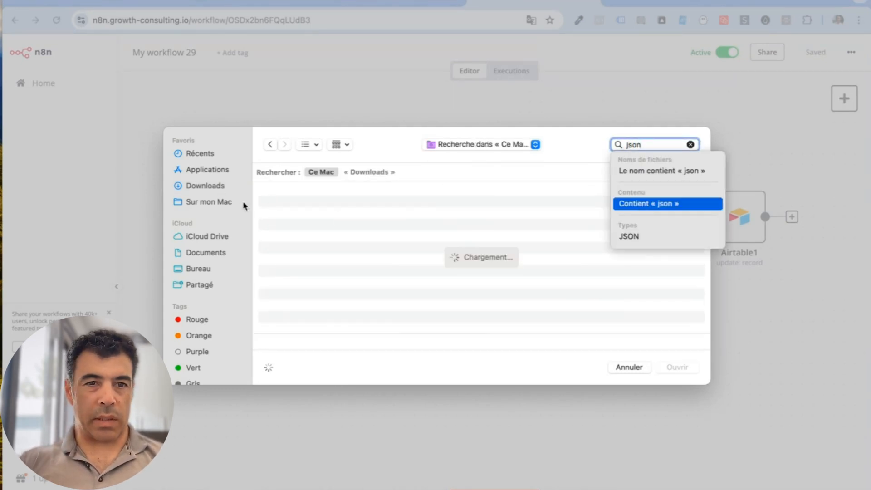
pyautogui.click(182, 185)
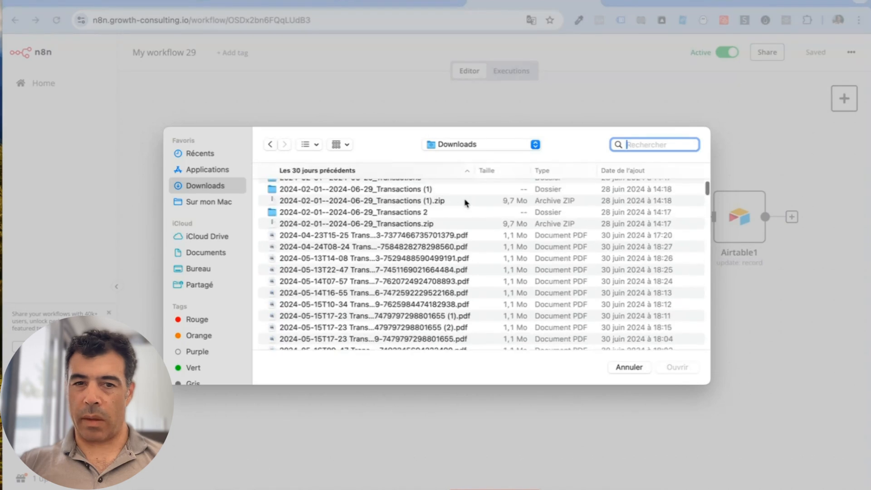
pyautogui.click(620, 367)
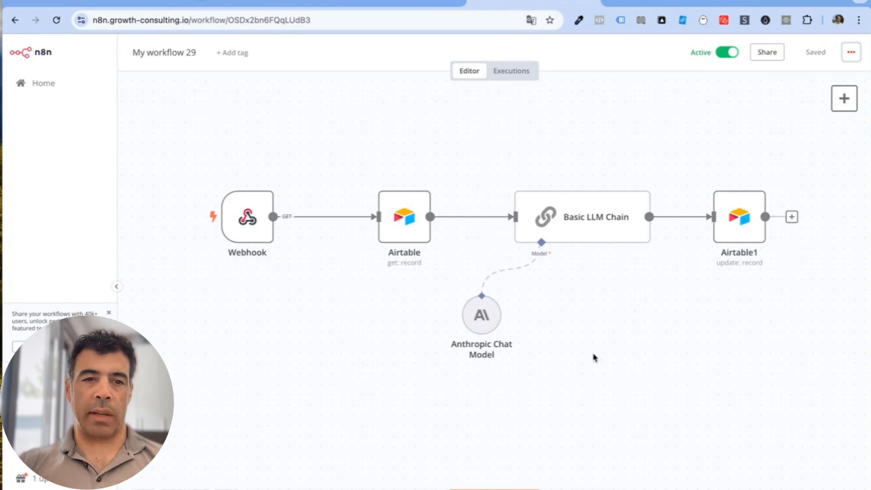
pyautogui.click(408, 221)
pyautogui.doubleClick(408, 221)
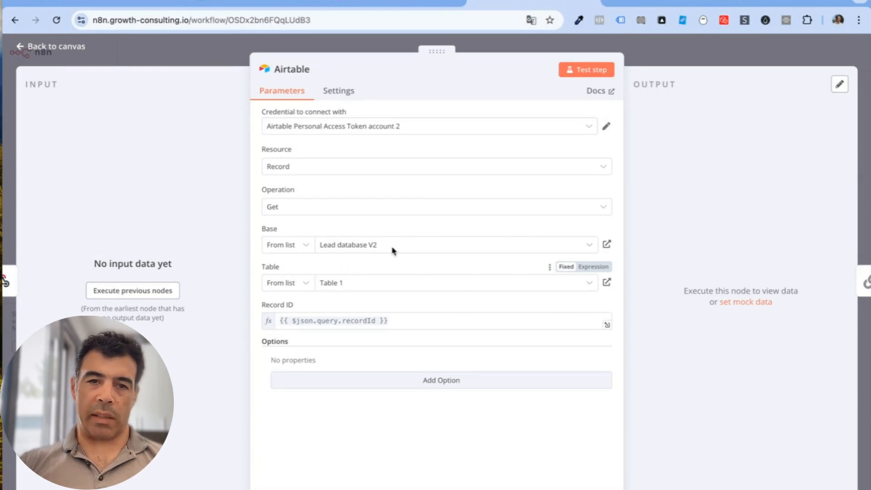
pyautogui.click(158, 64)
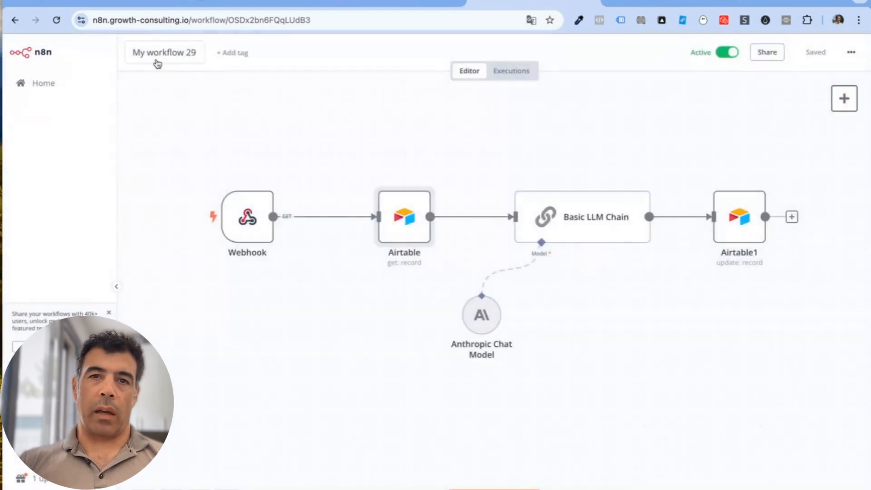
pyautogui.click(383, 3)
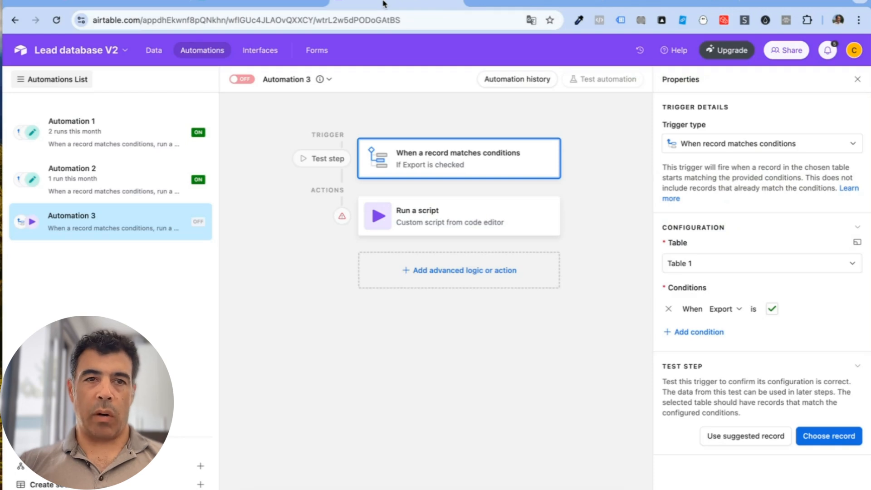
pyautogui.click(154, 49)
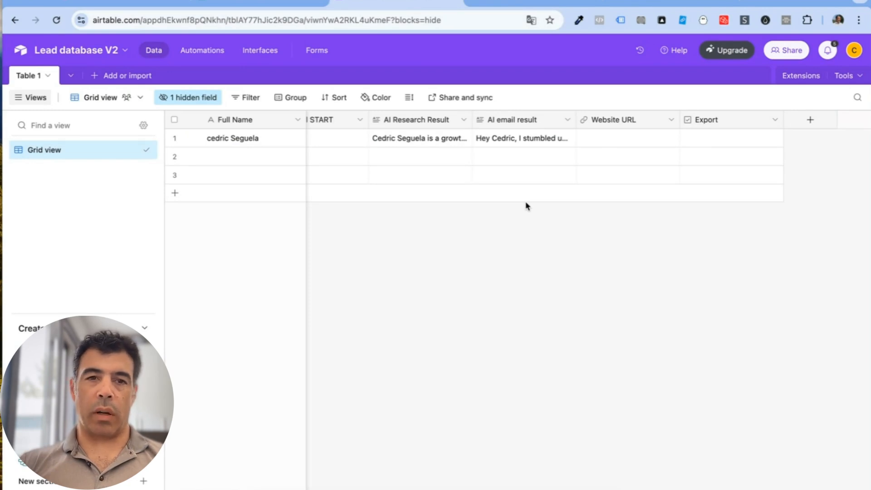
pyautogui.hscroll(-10, 381, 179)
pyautogui.hscroll(10, 381, 179)
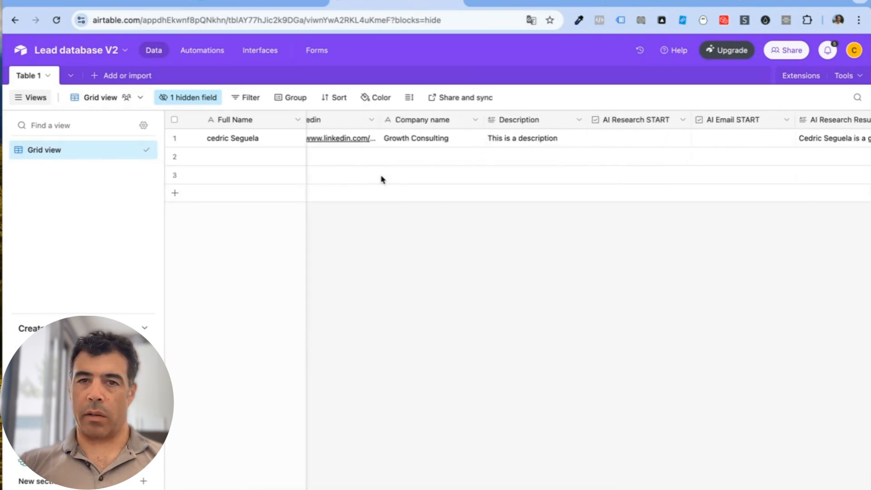
pyautogui.hscroll(-8, 381, 178)
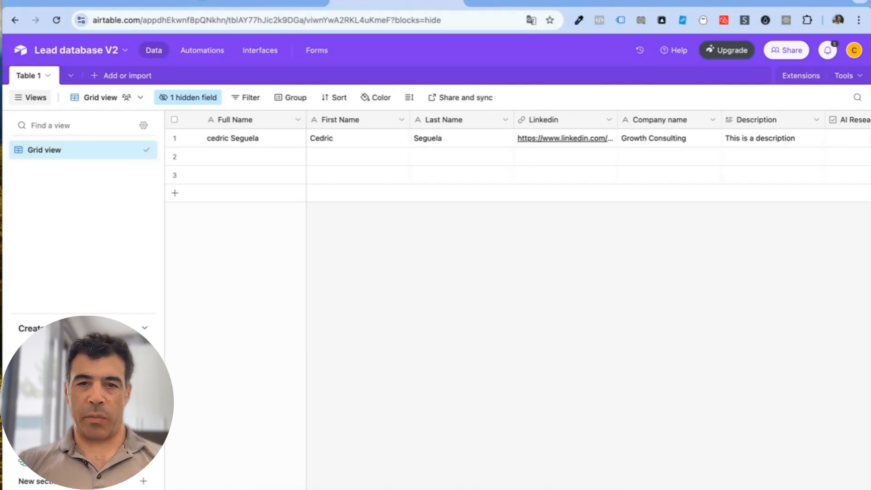
pyautogui.click(528, 3)
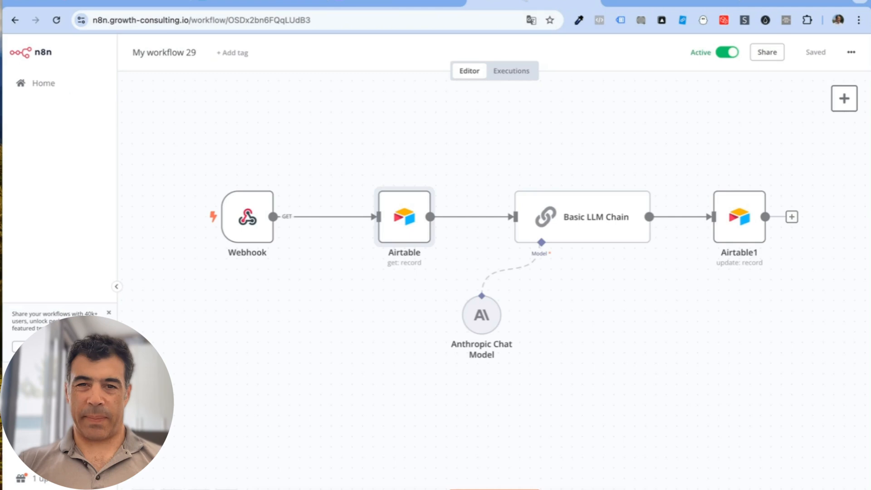